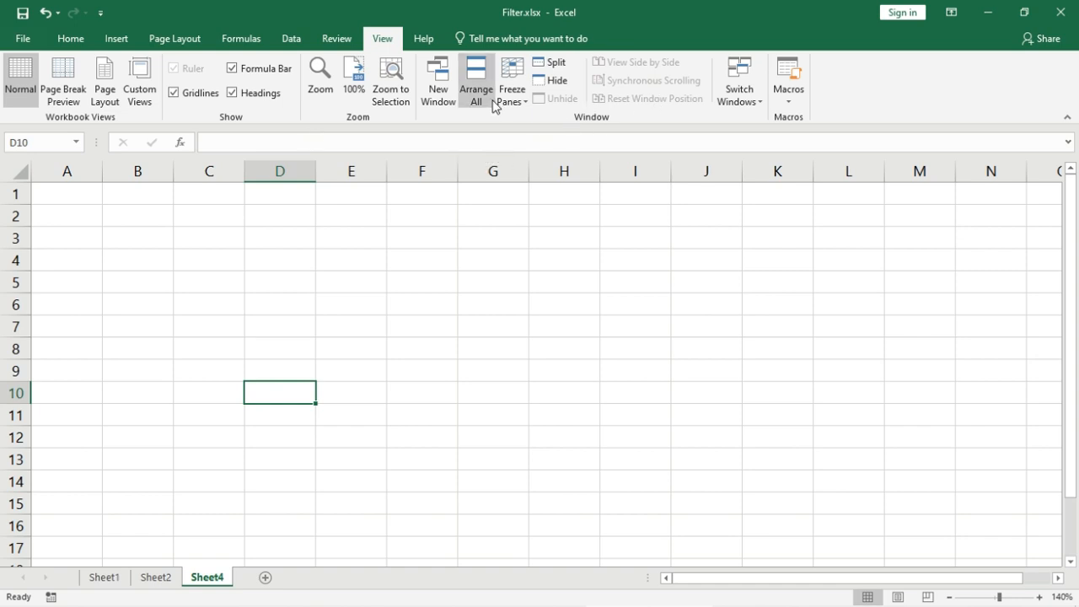
{"action": "left_click", "coordinate": [791, 99]}
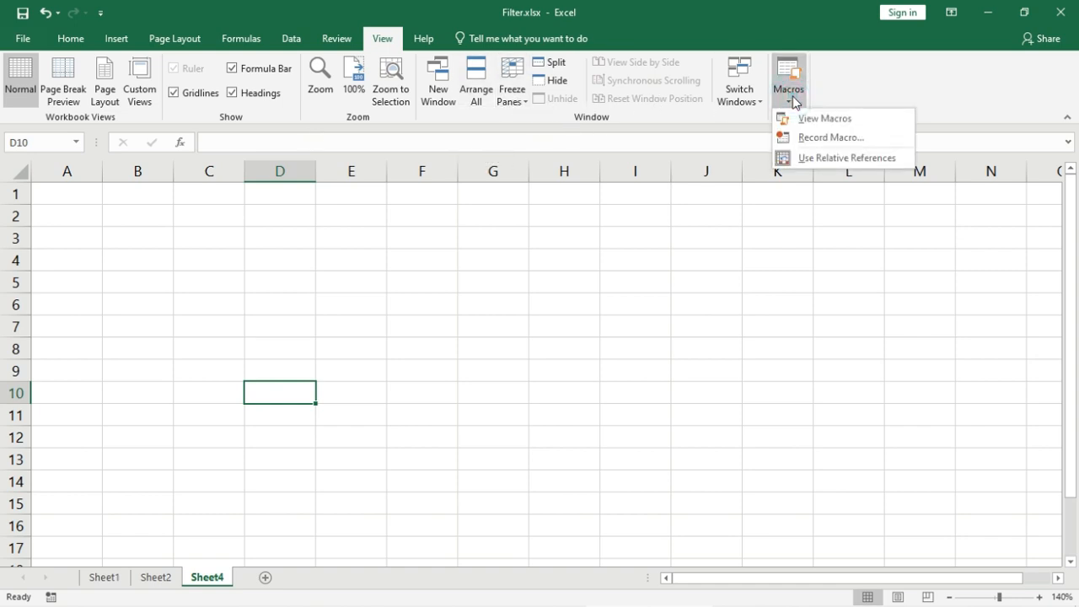
{"action": "left_click", "coordinate": [508, 258]}
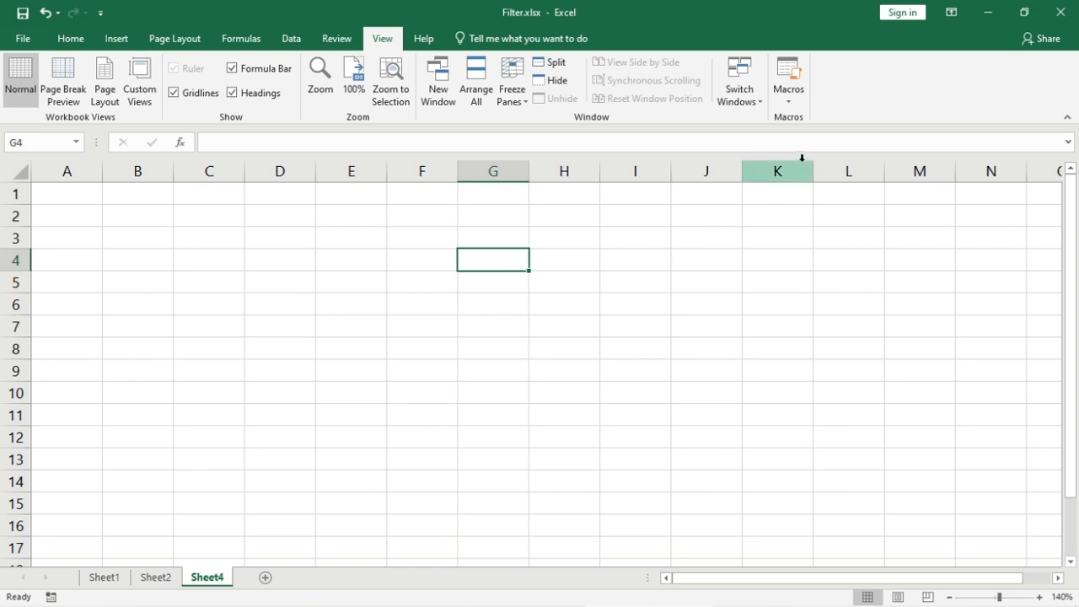
{"action": "left_click", "coordinate": [790, 92]}
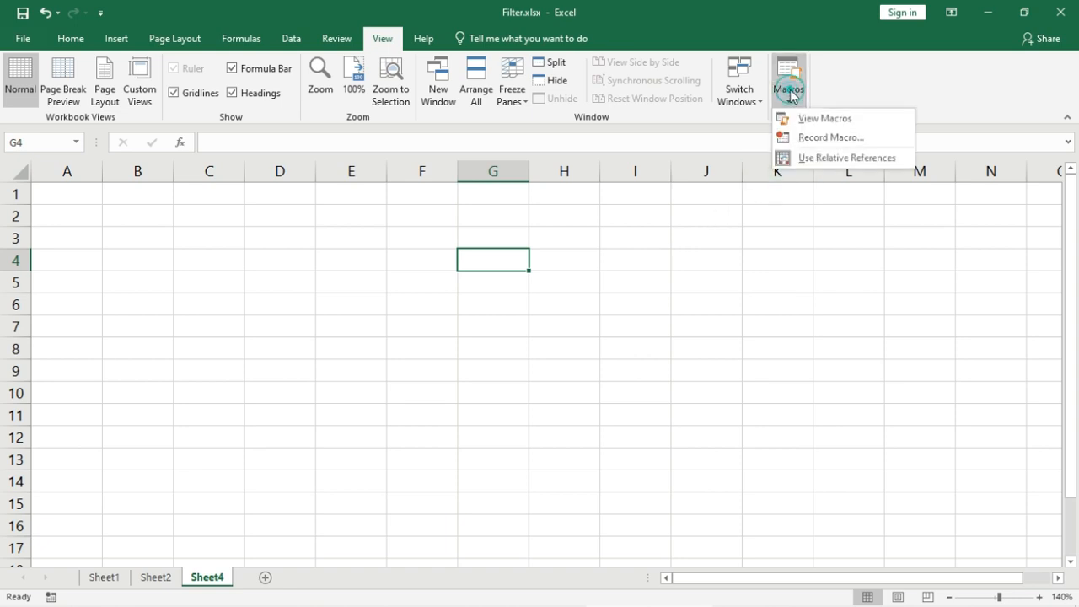
{"action": "left_click", "coordinate": [455, 251]}
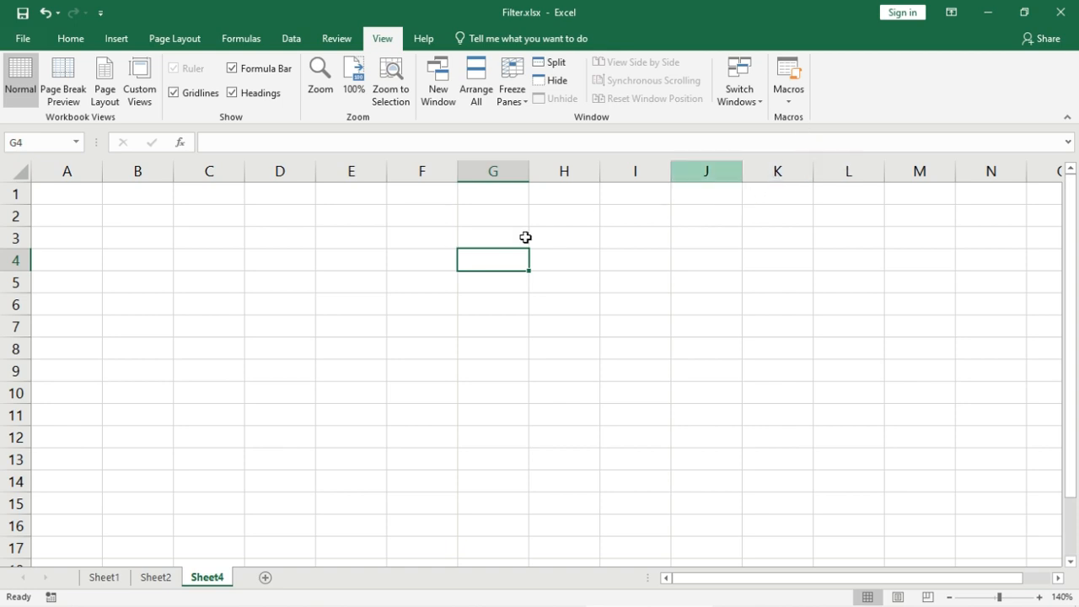
{"action": "left_click", "coordinate": [381, 295]}
{"action": "left_click_drag", "start_coordinate": [381, 295], "coordinate": [378, 284]}
{"action": "left_click", "coordinate": [420, 276]}
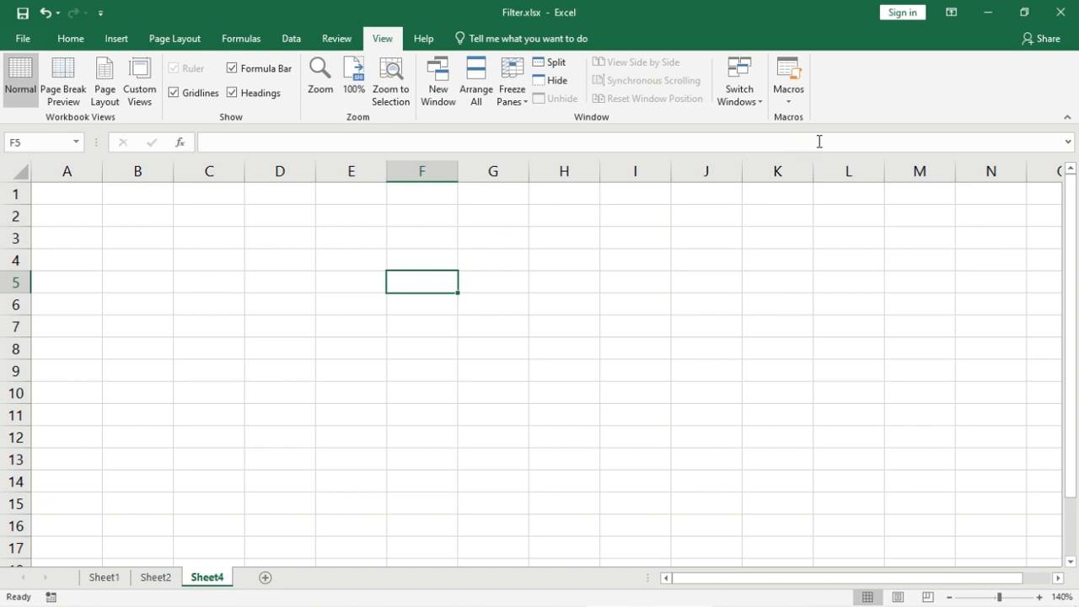
{"action": "left_click", "coordinate": [792, 104]}
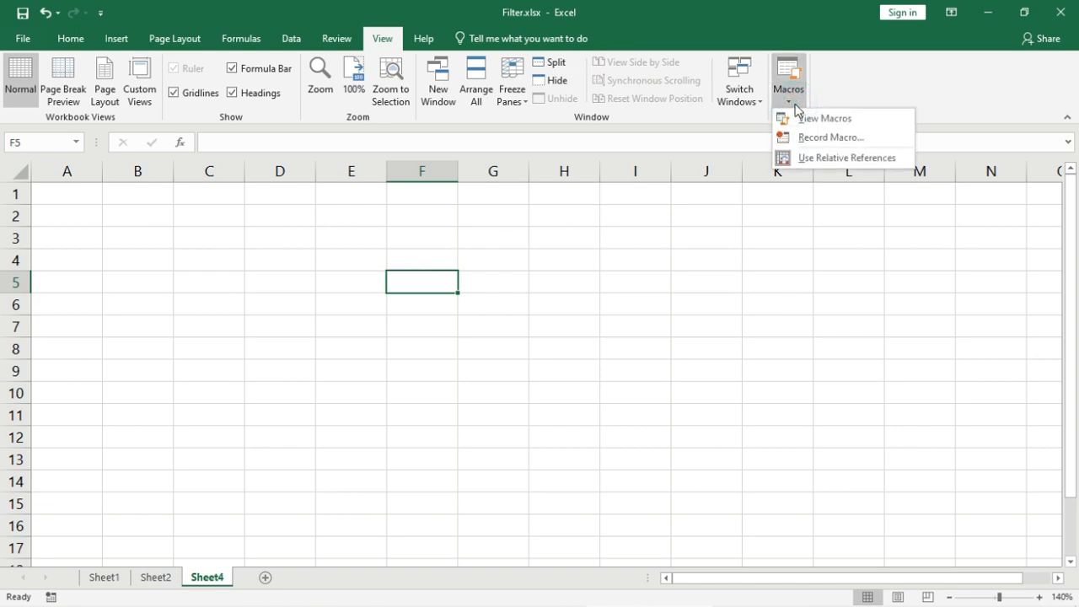
{"action": "left_click", "coordinate": [420, 275]}
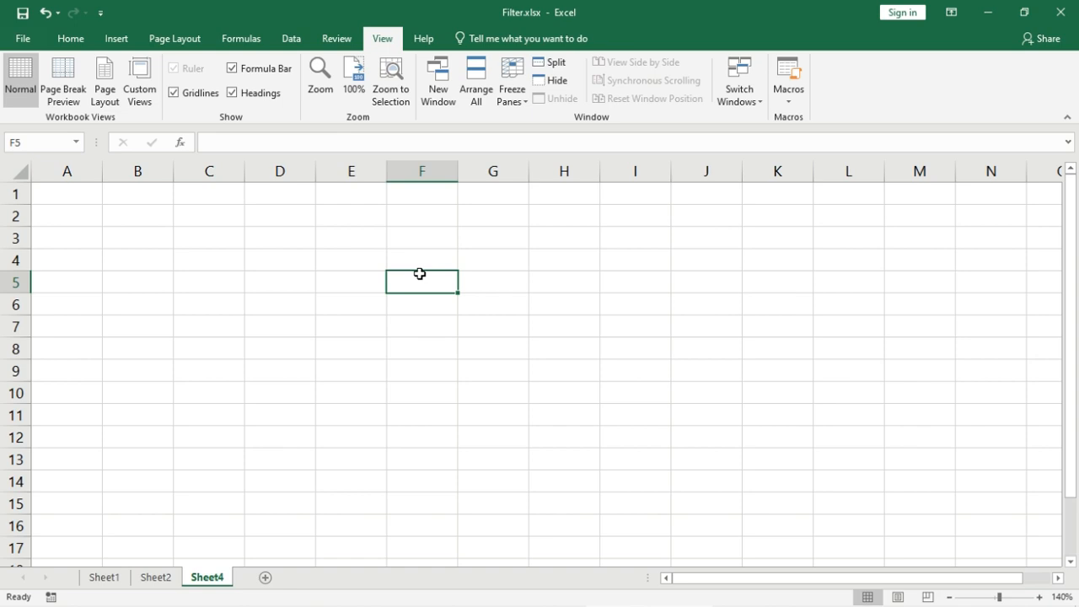
Examine the sample marksheet on Sheet2, including its name cell, subject and marks columns, and the total, percentage and division rows.
{"action": "left_click", "coordinate": [160, 578]}
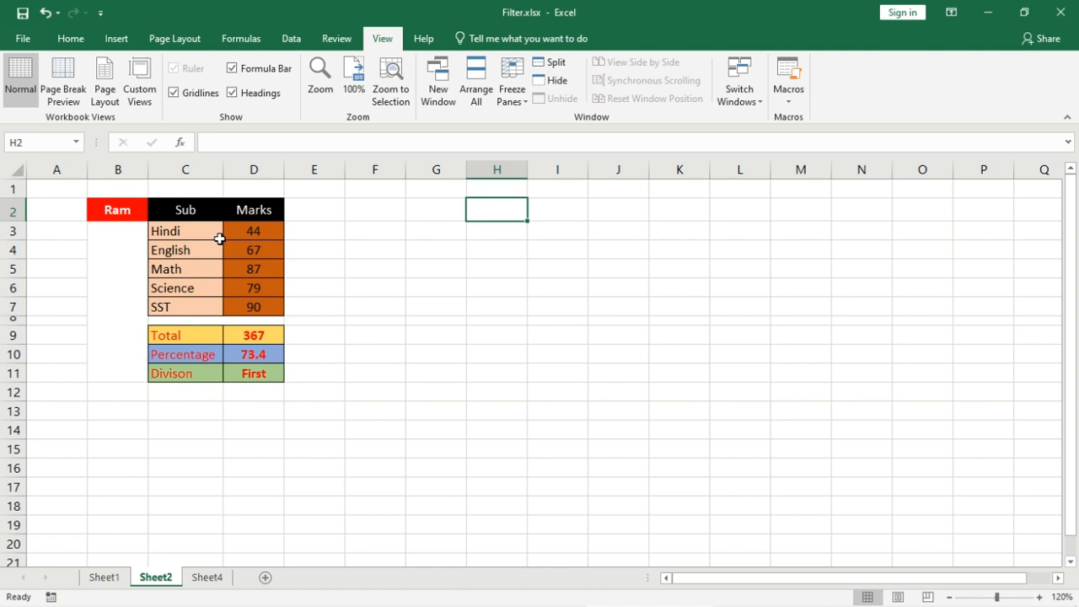
{"action": "left_click", "coordinate": [395, 222]}
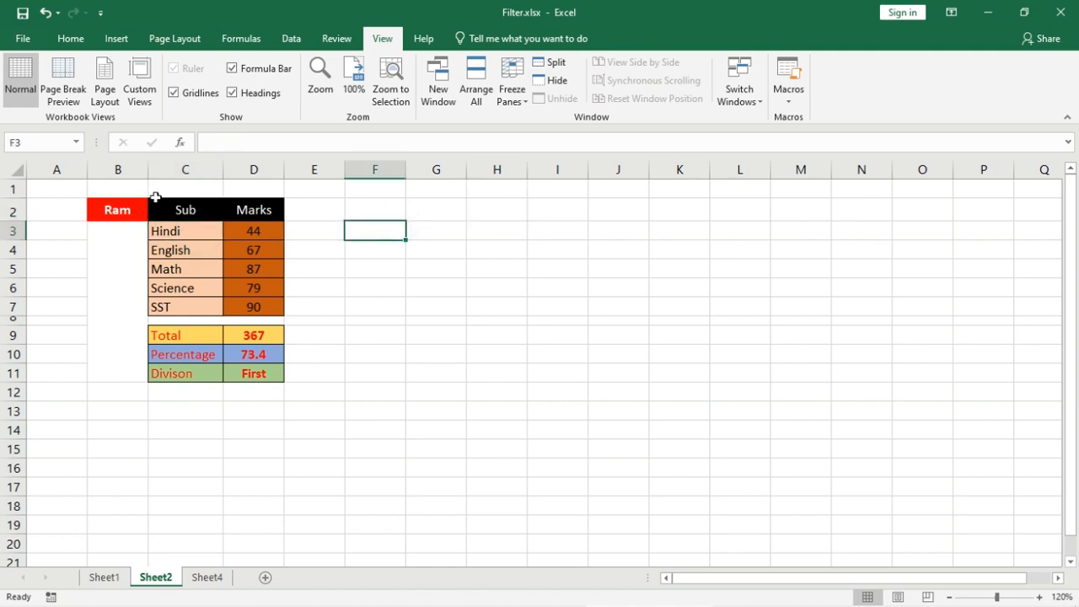
{"action": "left_click", "coordinate": [129, 207]}
{"action": "left_click", "coordinate": [305, 249]}
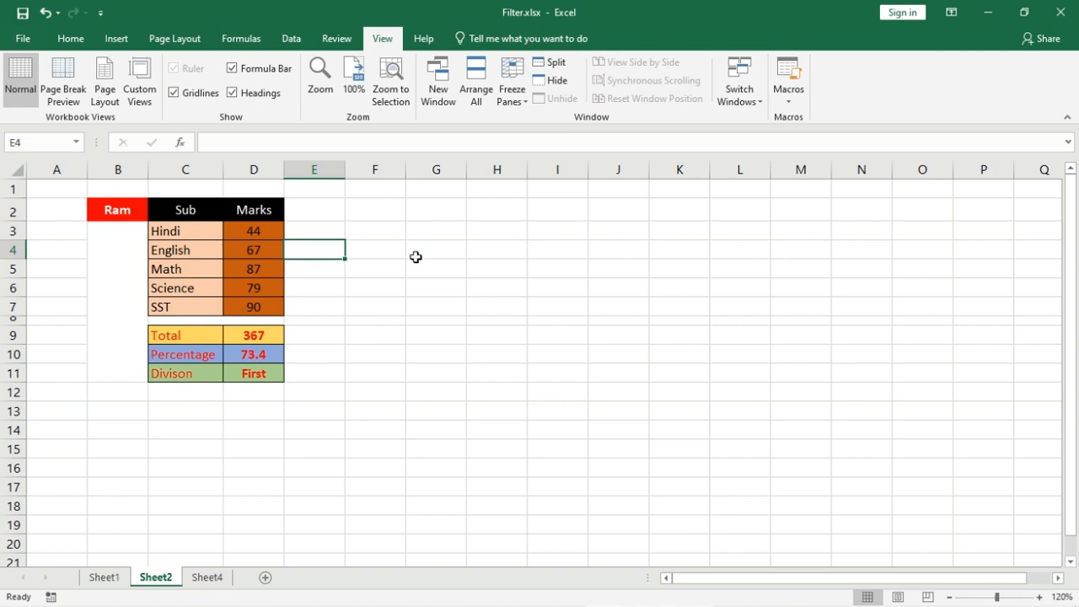
{"action": "left_click_drag", "start_coordinate": [139, 204], "coordinate": [229, 349]}
{"action": "left_click", "coordinate": [330, 279]}
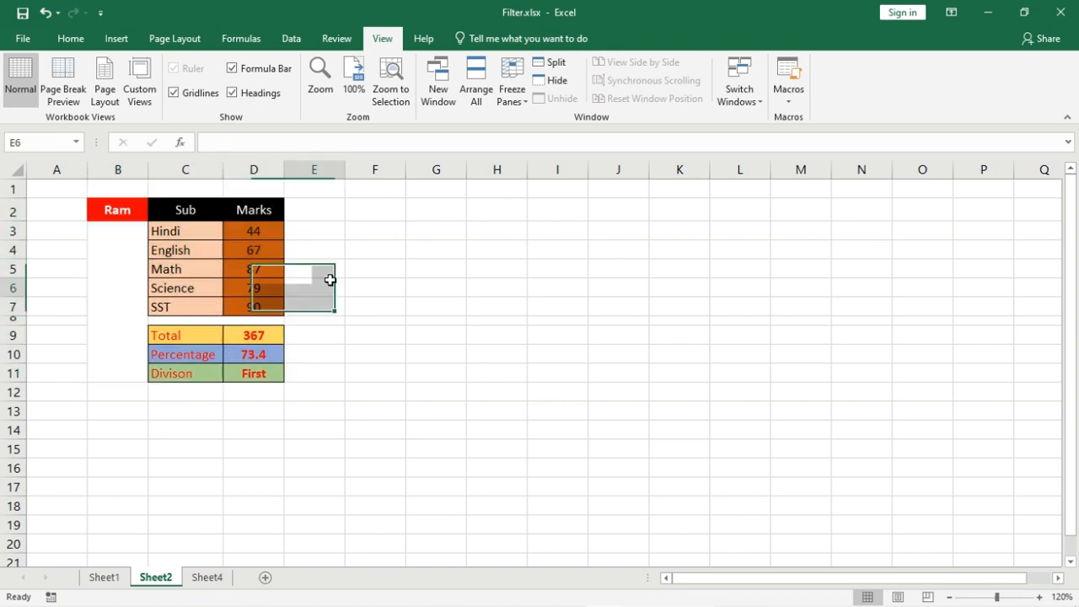
{"action": "left_click", "coordinate": [497, 211]}
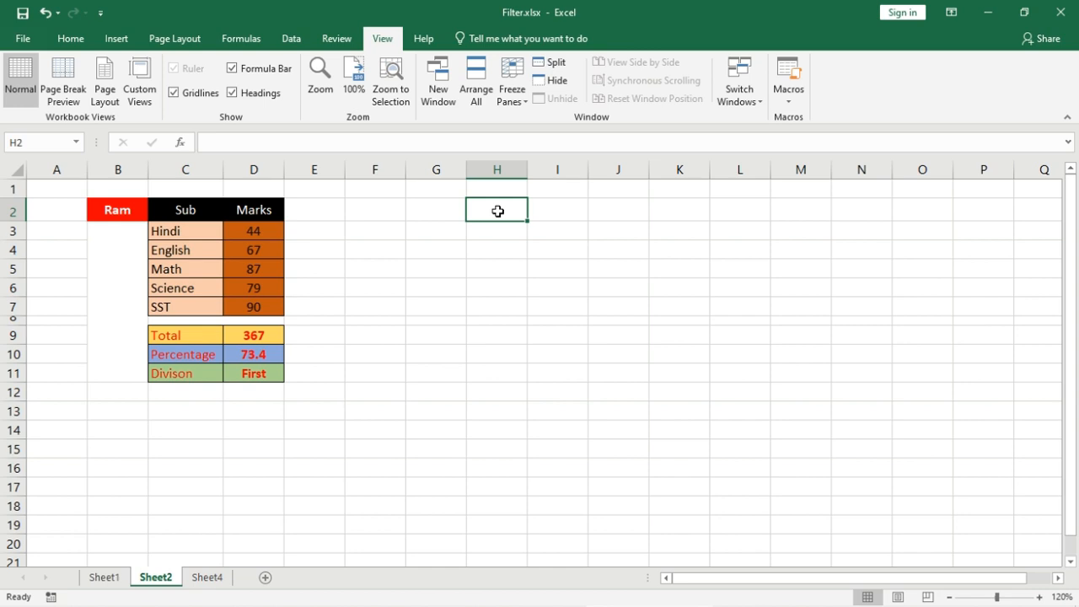
{"action": "left_click_drag", "start_coordinate": [173, 211], "coordinate": [279, 358]}
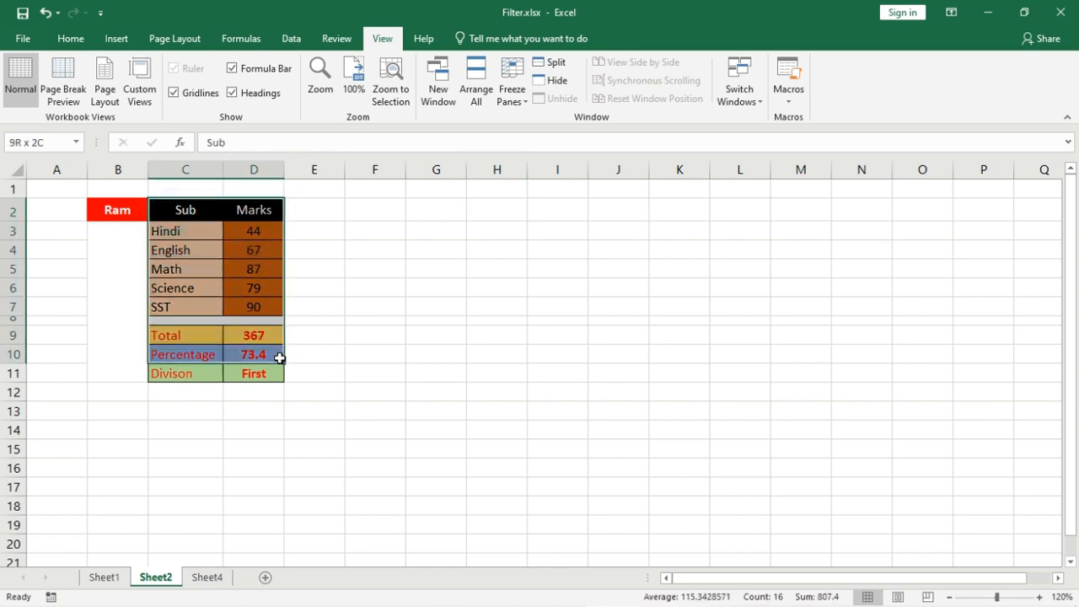
{"action": "left_click", "coordinate": [448, 218]}
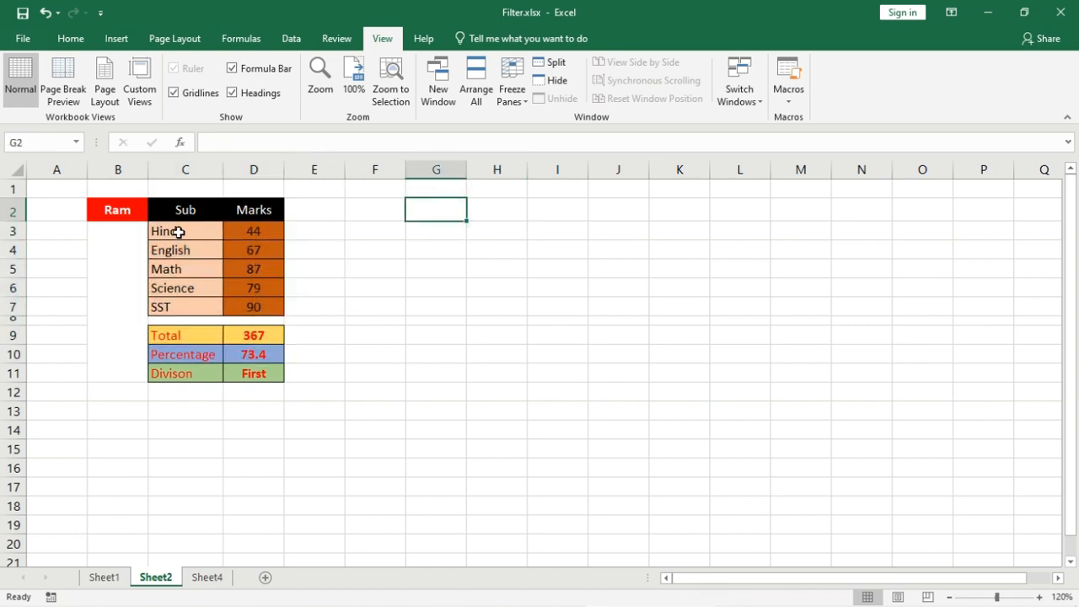
{"action": "left_click_drag", "start_coordinate": [99, 205], "coordinate": [224, 292]}
{"action": "left_click", "coordinate": [469, 215]}
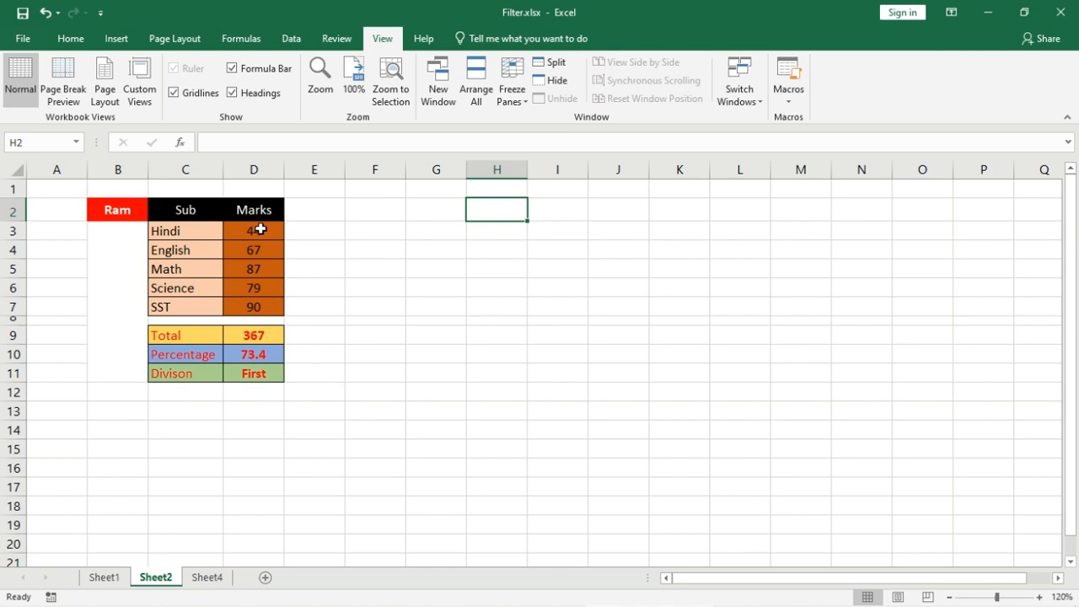
{"action": "left_click_drag", "start_coordinate": [261, 229], "coordinate": [253, 308]}
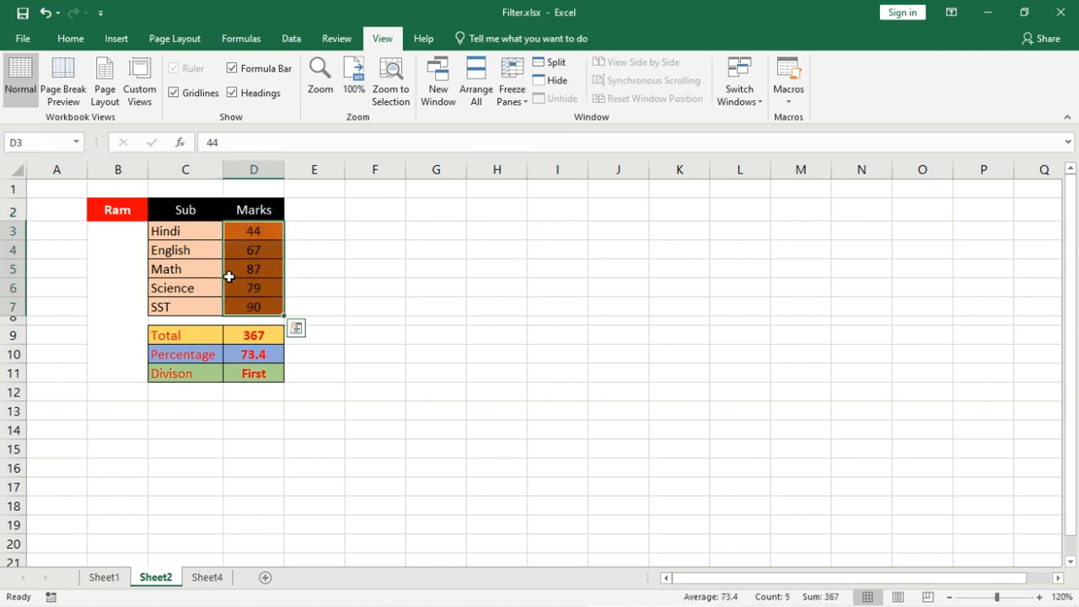
{"action": "left_click_drag", "start_coordinate": [203, 231], "coordinate": [195, 299]}
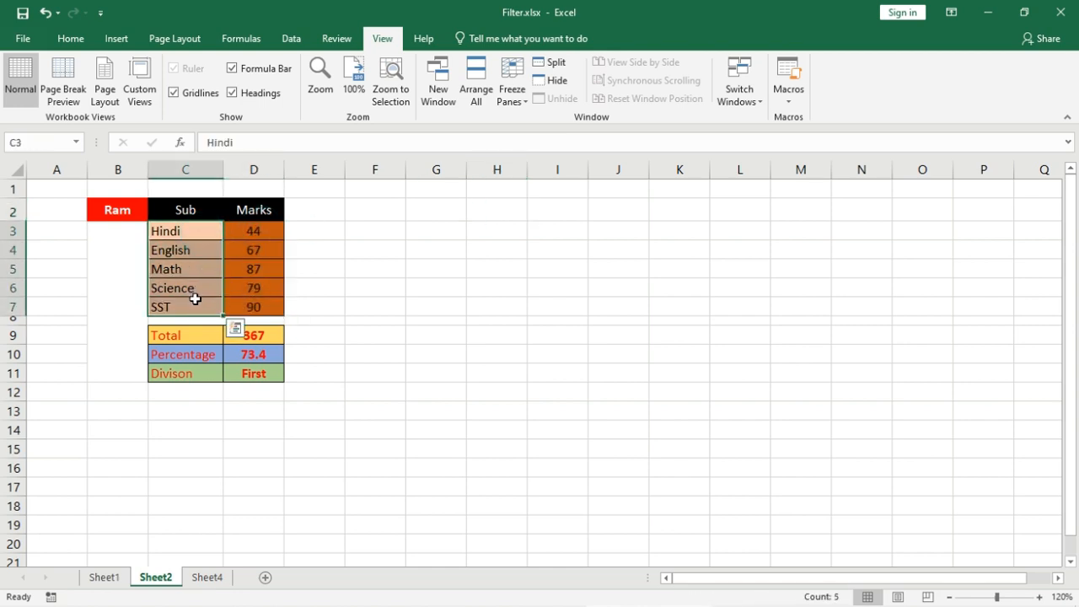
{"action": "left_click_drag", "start_coordinate": [192, 335], "coordinate": [189, 372]}
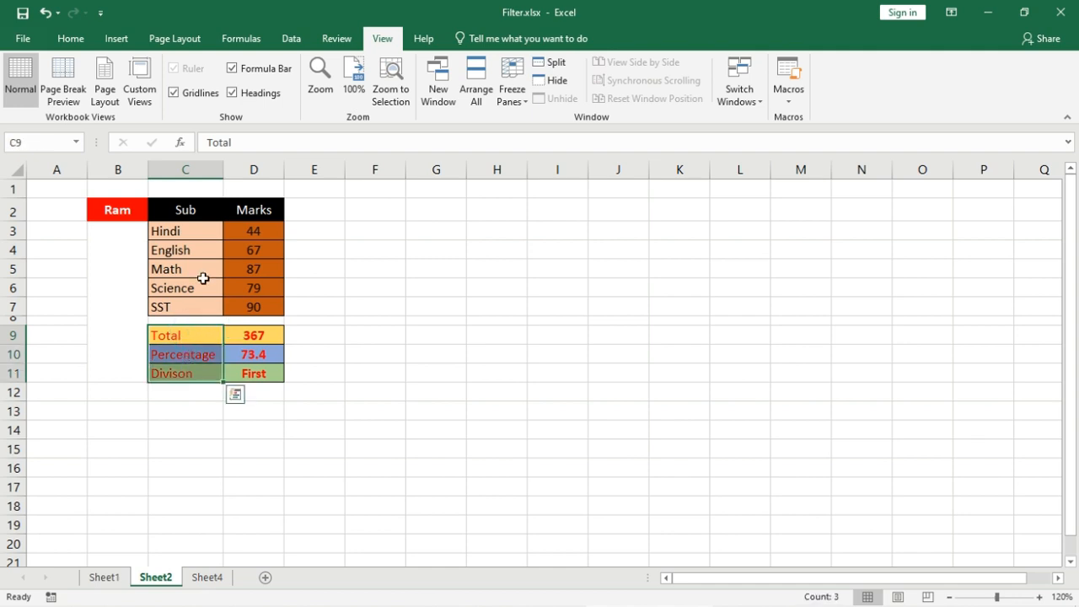
{"action": "left_click_drag", "start_coordinate": [190, 231], "coordinate": [226, 212]}
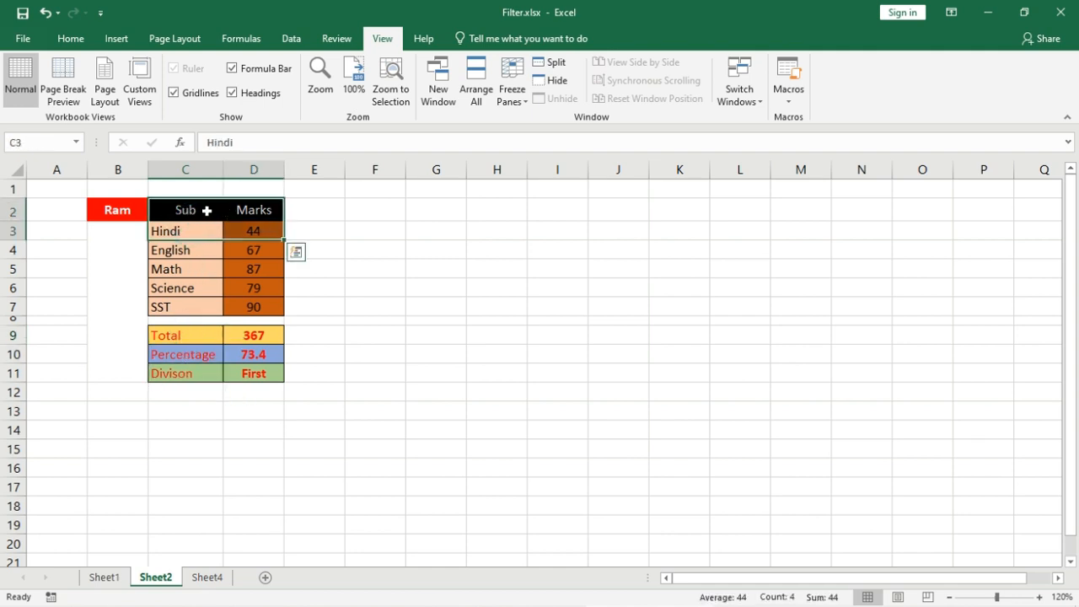
{"action": "left_click", "coordinate": [206, 210]}
{"action": "left_click", "coordinate": [247, 208]}
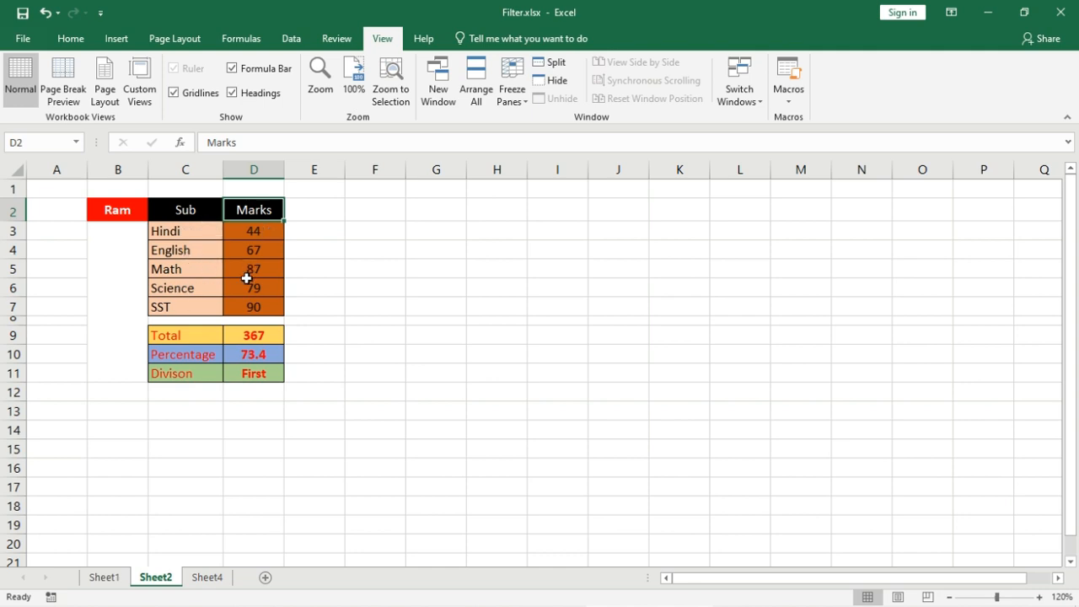
Enter the student's name in cell B3 of Sheet4 and keep that cell selected.
{"action": "left_click", "coordinate": [206, 578]}
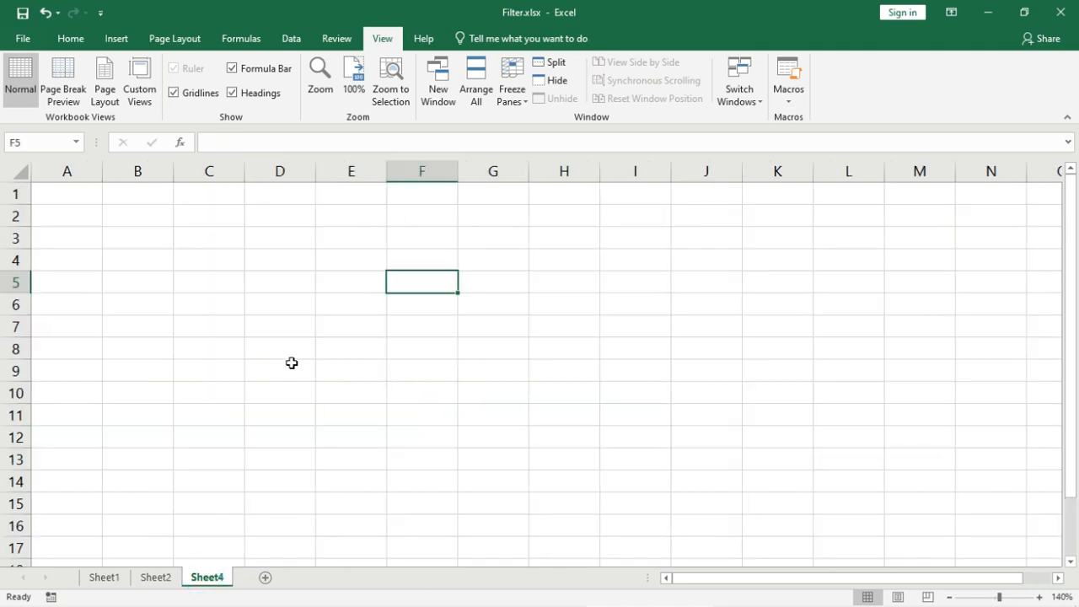
{"action": "left_click", "coordinate": [227, 241]}
{"action": "left_click", "coordinate": [145, 242]}
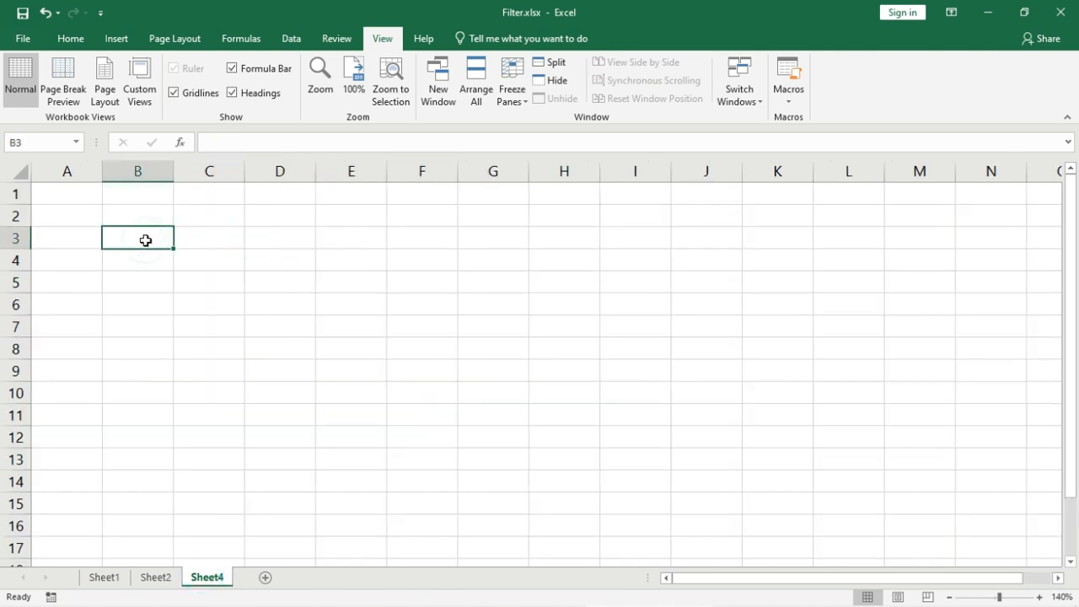
{"action": "double_click", "coordinate": [147, 241]}
{"action": "type", "text": "Ram"}
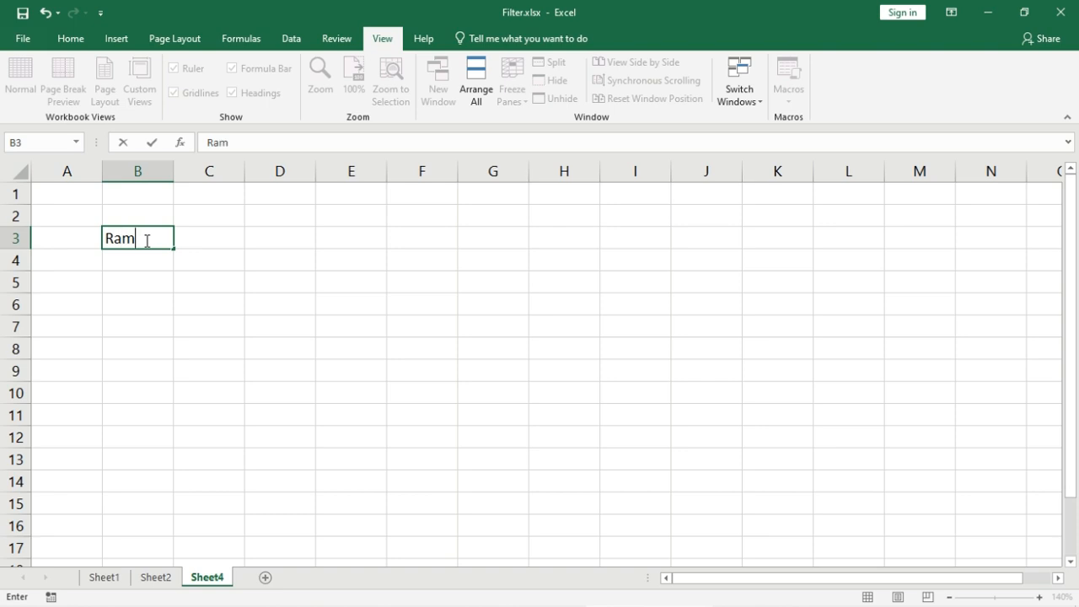
{"action": "key", "text": "ctrl+Return"}
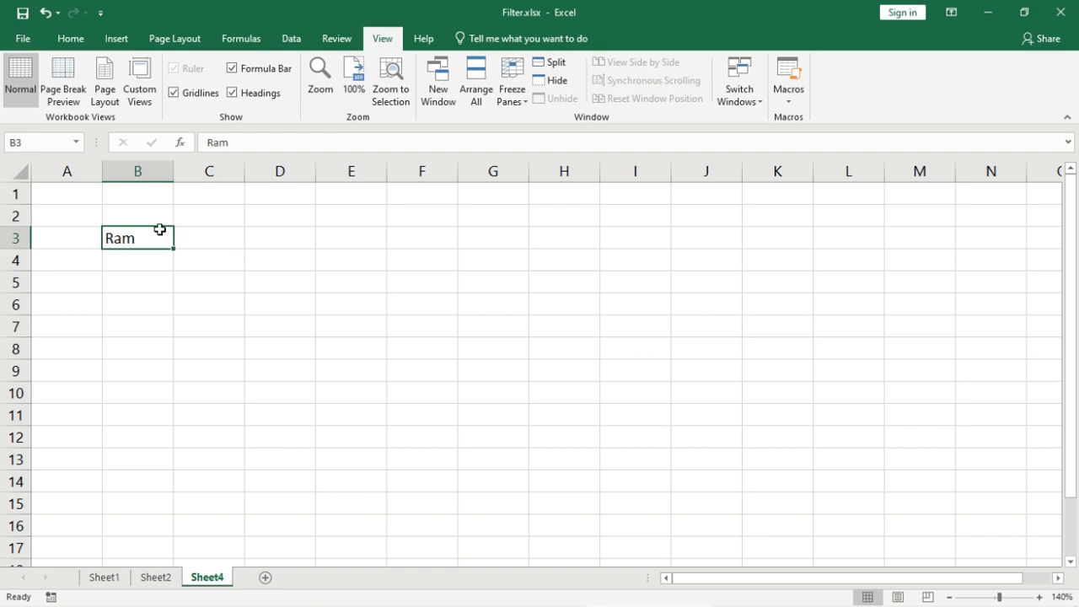
Start recording a new macro named marksheet, stored in this workbook.
{"action": "left_click", "coordinate": [791, 91]}
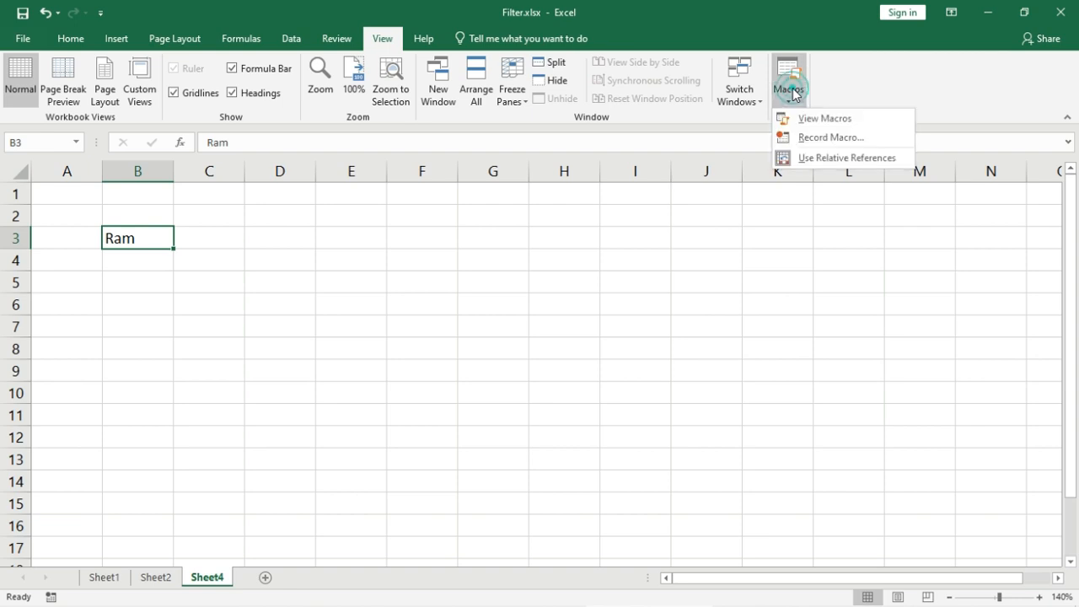
{"action": "left_click", "coordinate": [802, 137]}
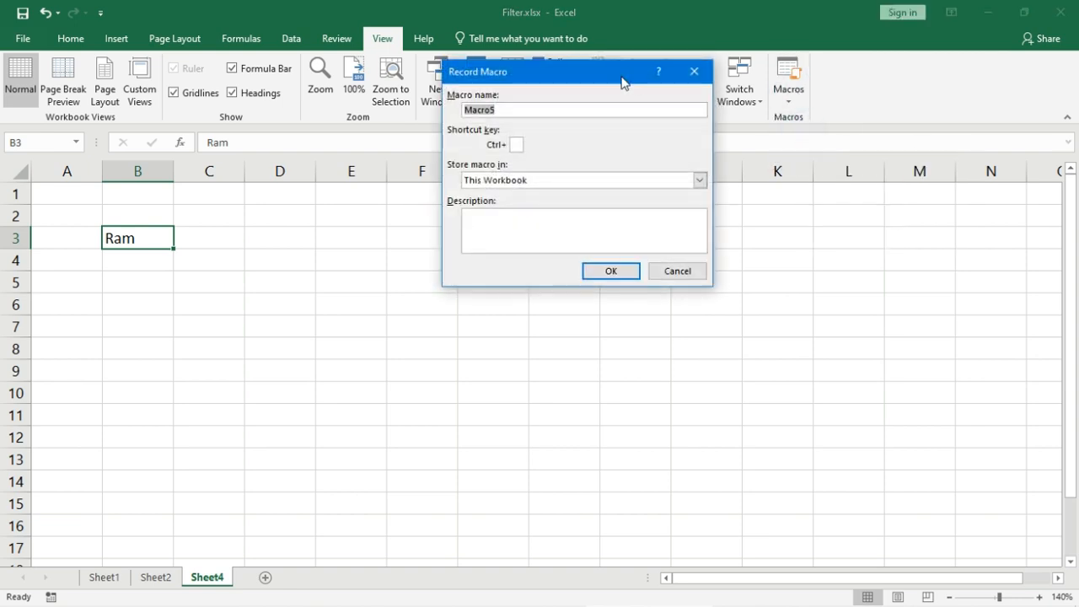
{"action": "left_click_drag", "start_coordinate": [598, 80], "coordinate": [570, 82]}
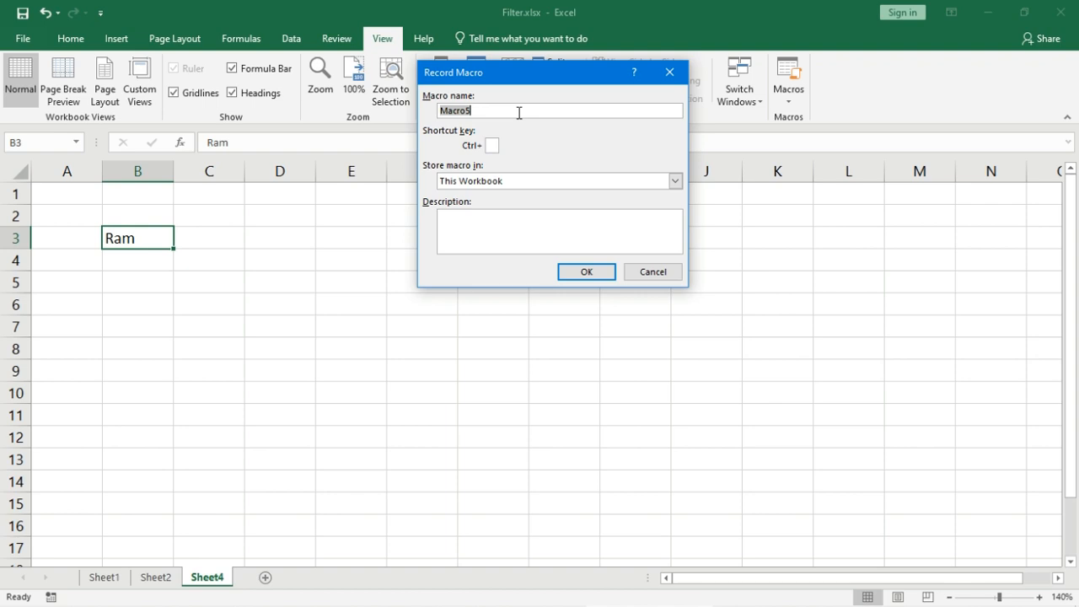
{"action": "type", "text": "marksheet"}
{"action": "left_click", "coordinate": [581, 271]}
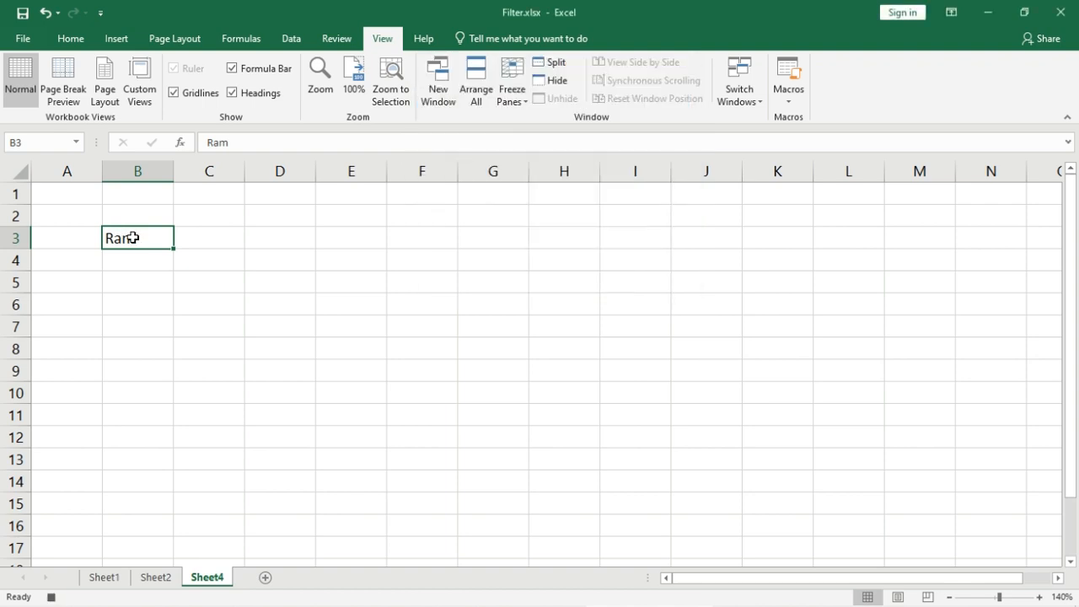
Enter the subjects Hindi, English, Math, Science and SST in cells C4 to C8.
{"action": "left_click", "coordinate": [191, 257]}
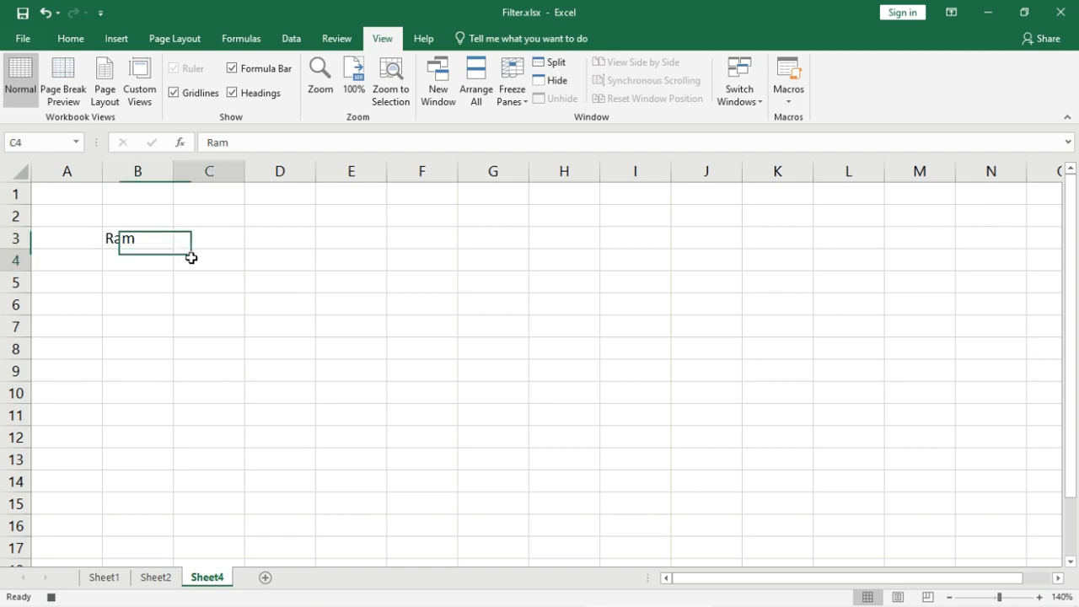
{"action": "type", "text": "Hindi"}
{"action": "key", "text": "Return"}
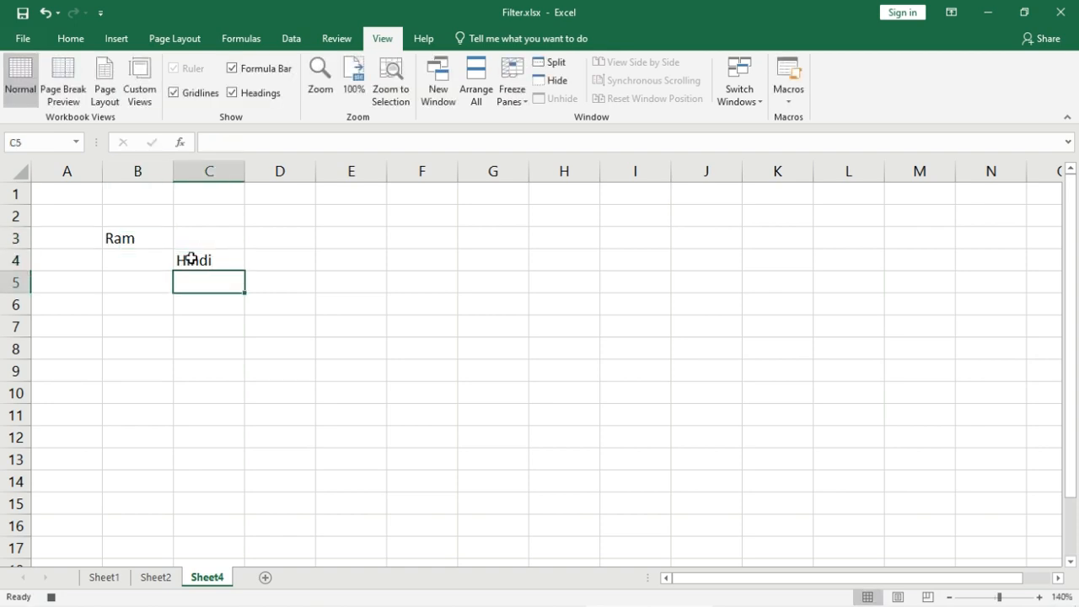
{"action": "type", "text": "English"}
{"action": "key", "text": "Return"}
{"action": "type", "text": "Math"}
{"action": "key", "text": "Return"}
{"action": "type", "text": "Science"}
{"action": "key", "text": "Return"}
{"action": "type", "text": "SST"}
Enter the summary labels Total, Percentage and Division in cells C10 to C12.
{"action": "left_click", "coordinate": [222, 393]}
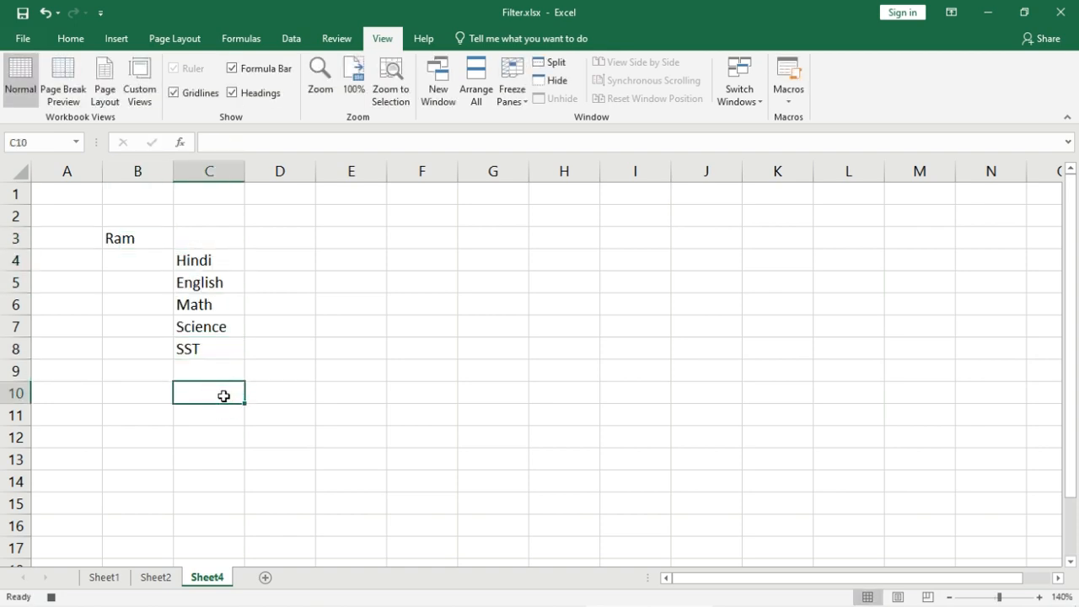
{"action": "type", "text": "Total"}
{"action": "key", "text": "Return"}
{"action": "type", "text": "Percentage"}
{"action": "key", "text": "Return"}
{"action": "type", "text": "Division"}
{"action": "key", "text": "Return"}
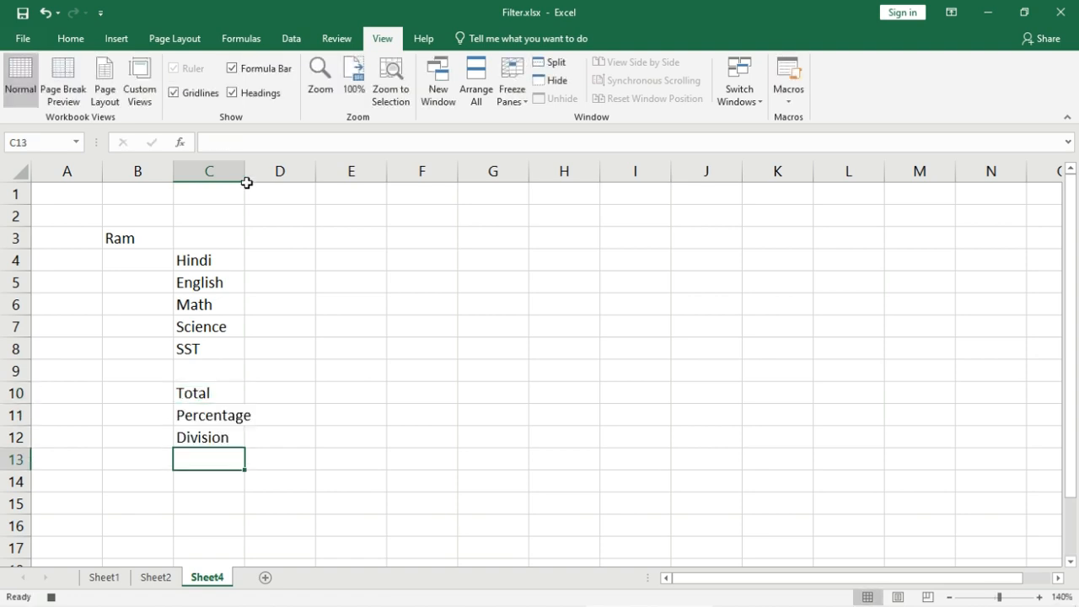
Reduce the height of empty row 9 between SST and Total, and return to the sample marksheet on Sheet2.
{"action": "left_click", "coordinate": [245, 173]}
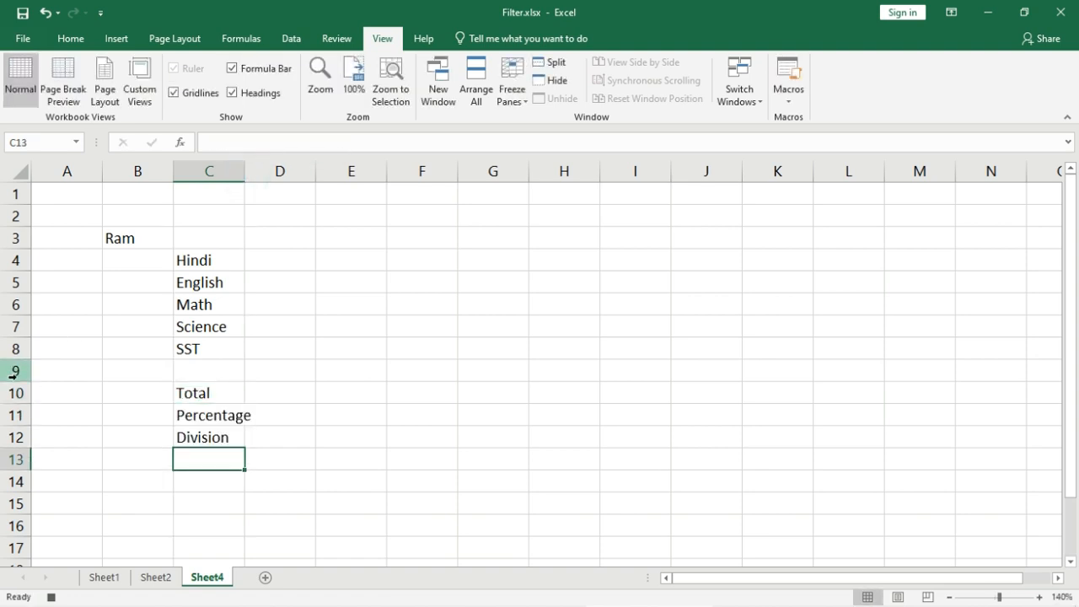
{"action": "left_click_drag", "start_coordinate": [18, 383], "coordinate": [18, 370]}
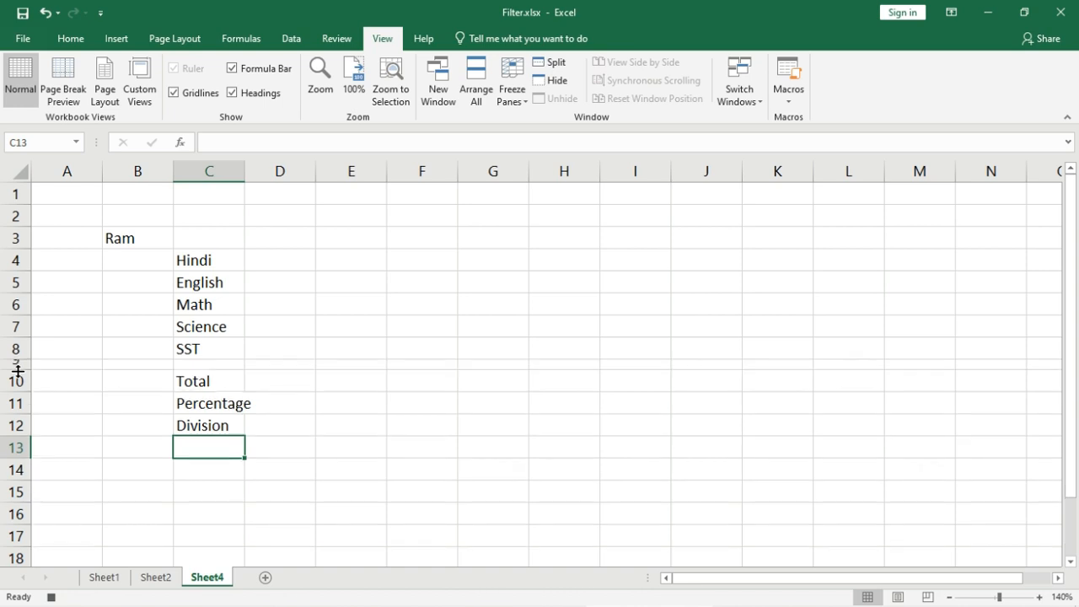
{"action": "left_click", "coordinate": [160, 578]}
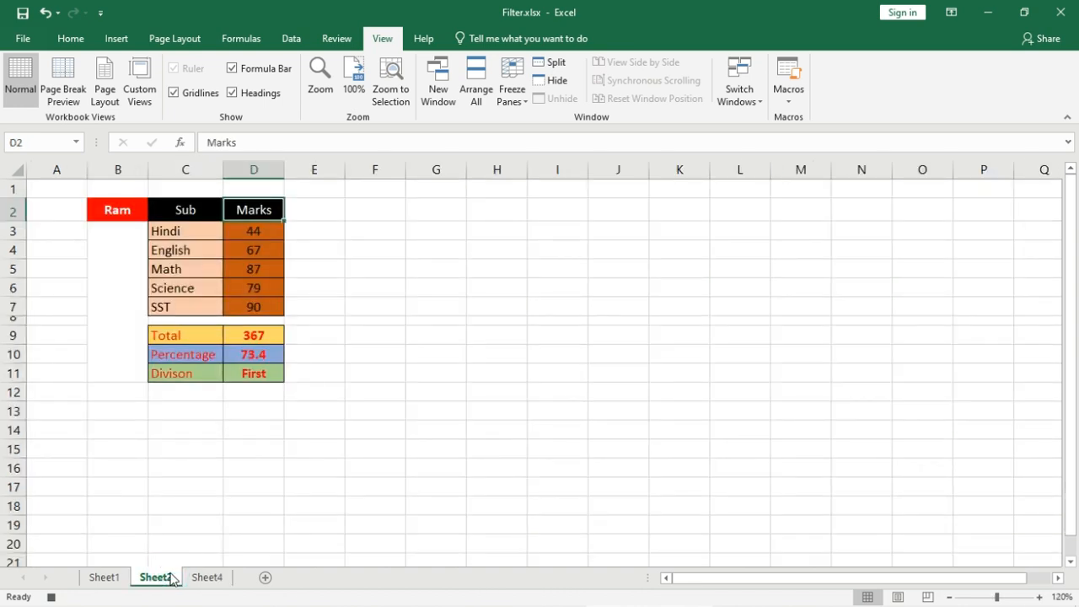
Enter a SUM formula in D10 on Sheet4 that totals the marks cells D4 to D8.
{"action": "left_click", "coordinate": [202, 578]}
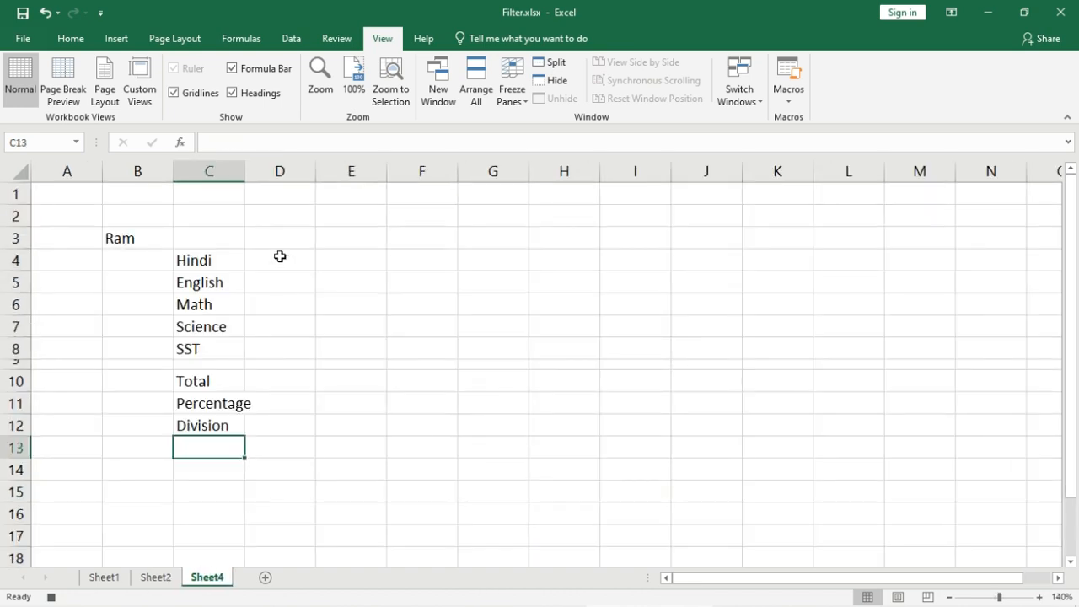
{"action": "left_click", "coordinate": [266, 379]}
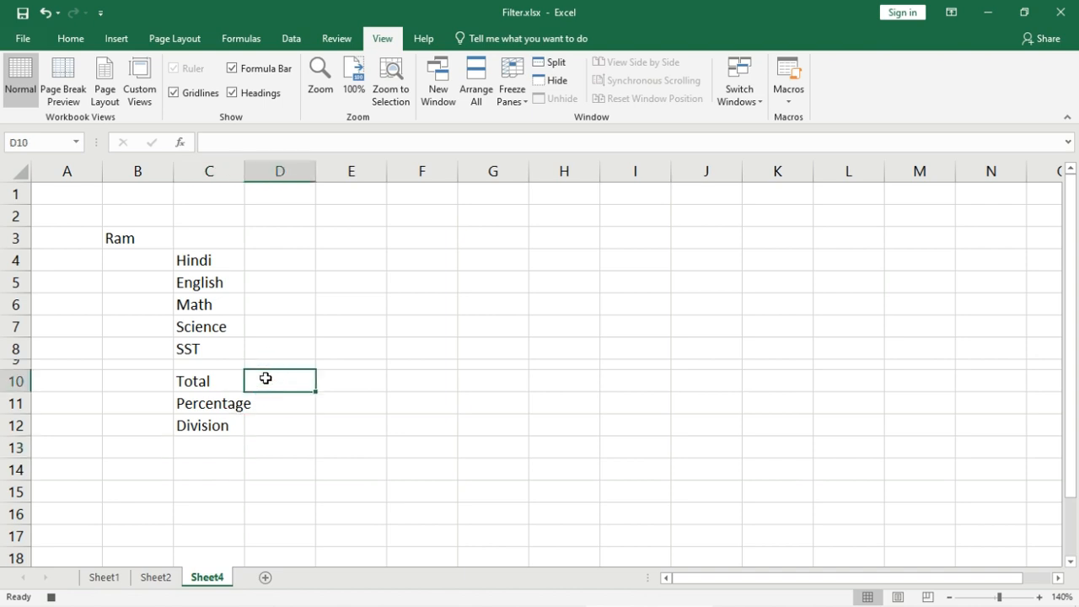
{"action": "type", "text": "=sum("}
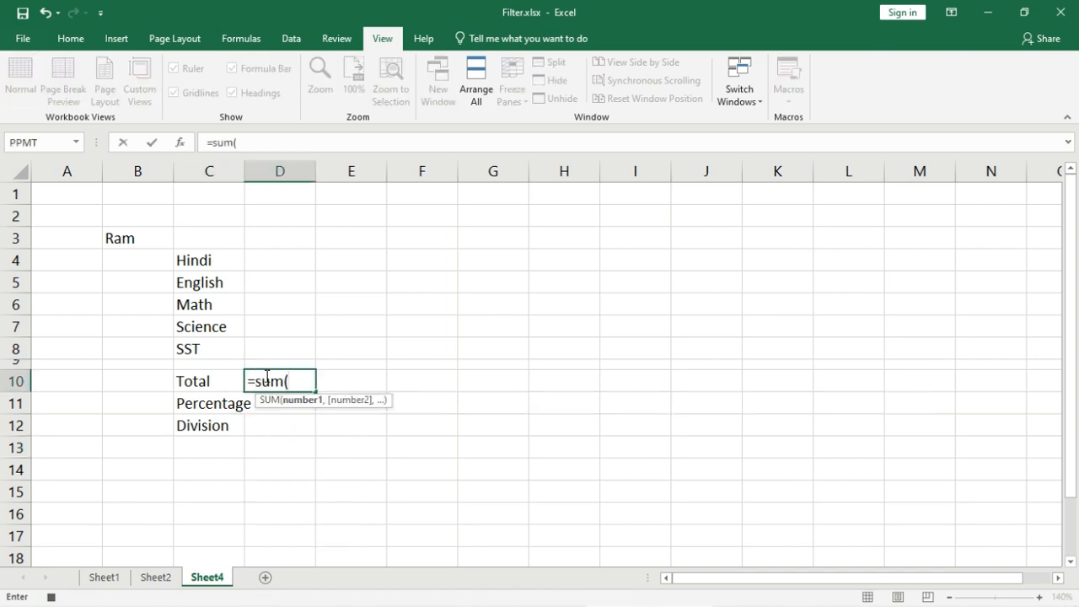
{"action": "left_click_drag", "start_coordinate": [272, 345], "coordinate": [281, 261]}
{"action": "key", "text": "Return"}
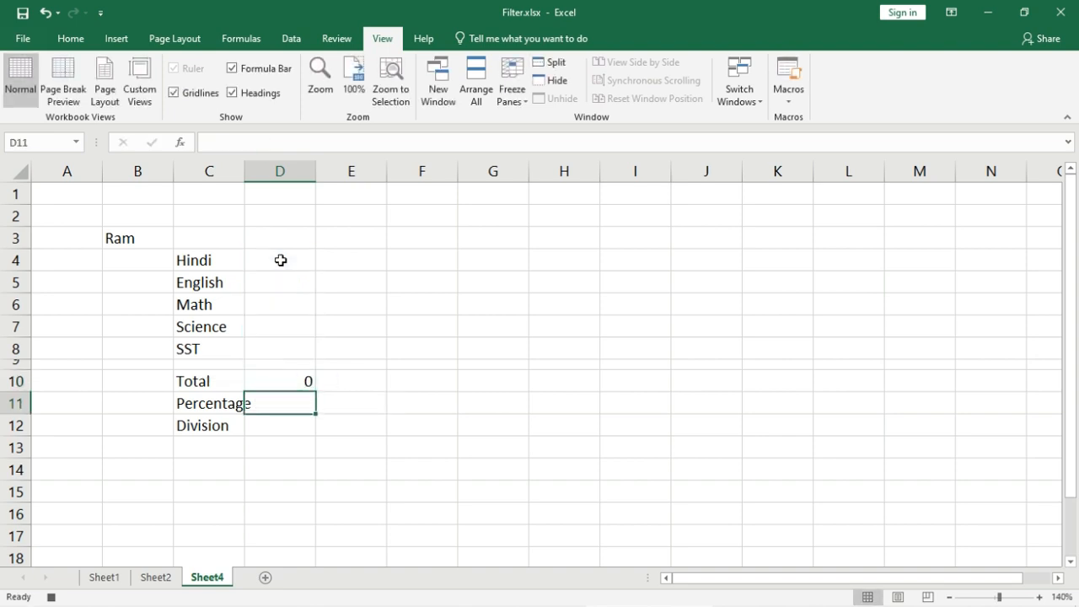
Auto-fit the width of column C and enter the percentage formula =D10*100/500 in D11.
{"action": "double_click", "coordinate": [245, 169]}
{"action": "type", "text": "="}
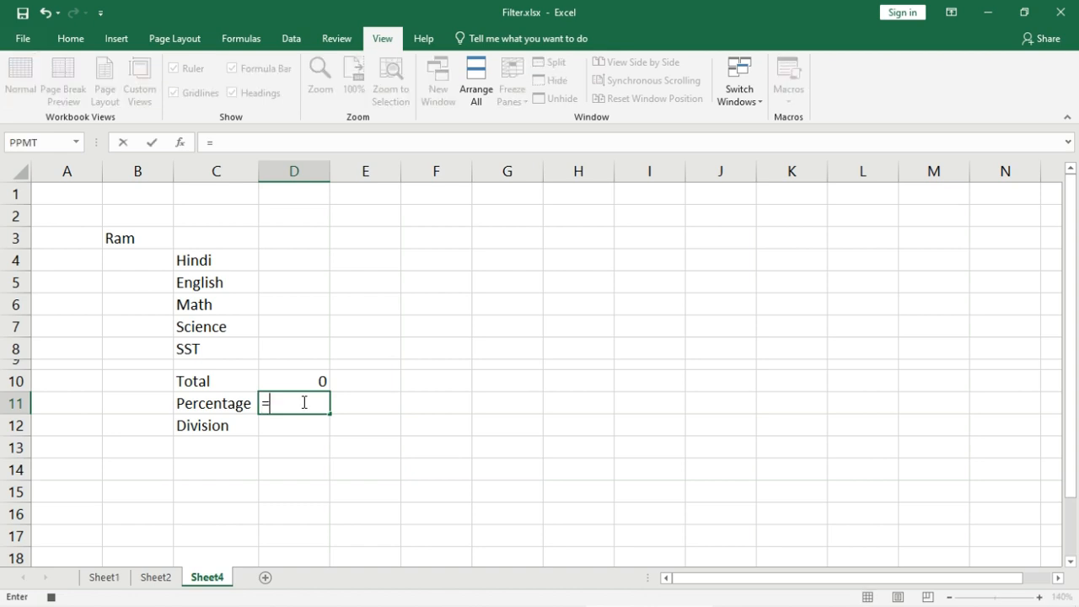
{"action": "left_click", "coordinate": [308, 383]}
{"action": "type", "text": "*1"}
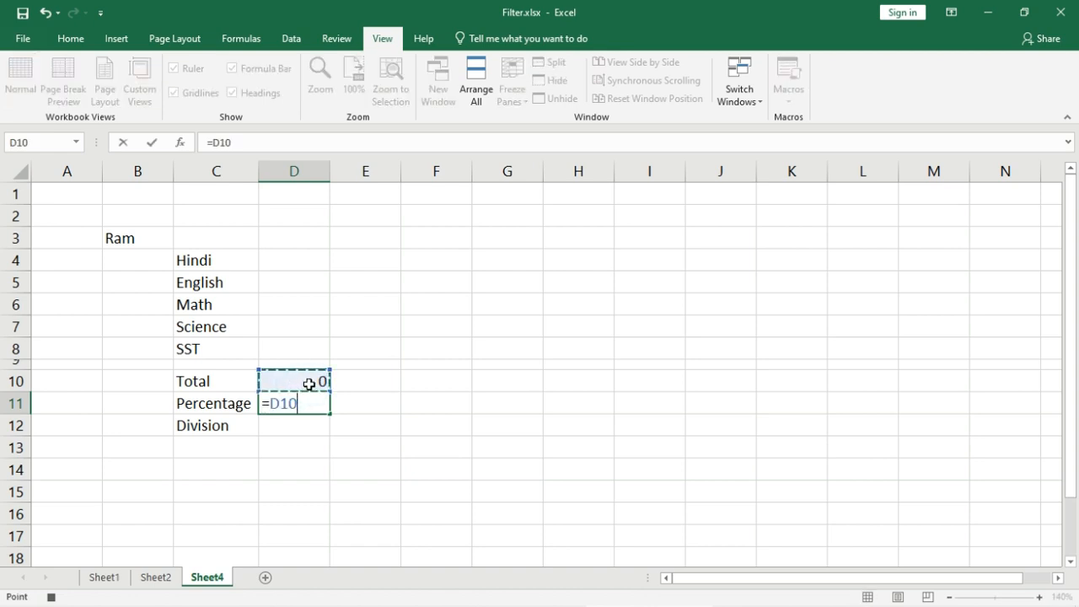
{"action": "type", "text": "00"}
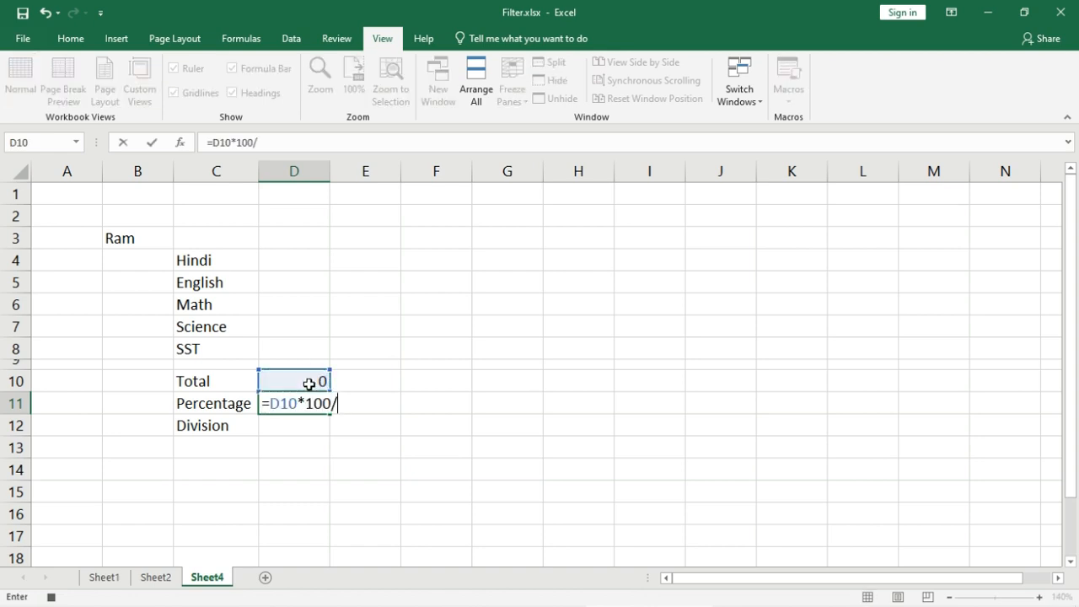
{"action": "type", "text": "/500"}
{"action": "key", "text": "Return"}
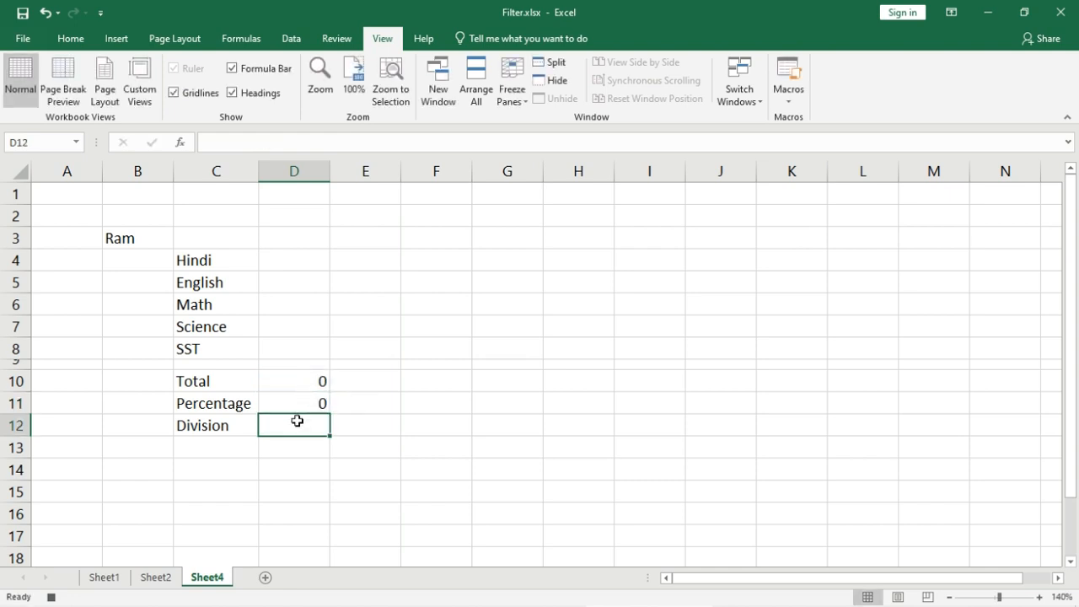
Enter the division formula =IF(D11>=60,"First",IF(D11>=40,"Second","Third")) in D12.
{"action": "type", "text": "=if("}
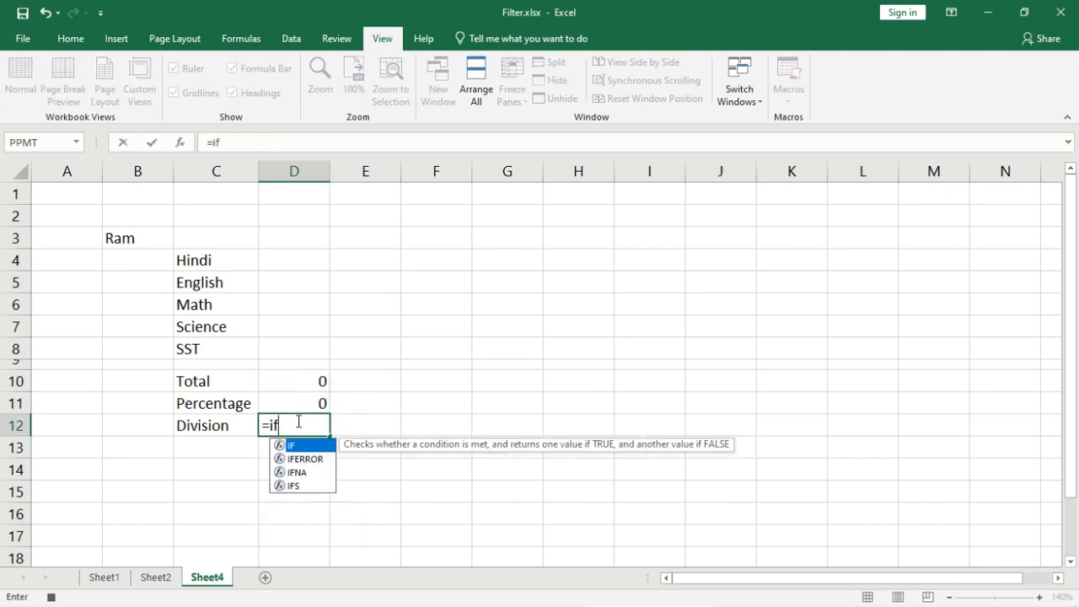
{"action": "left_click", "coordinate": [305, 408]}
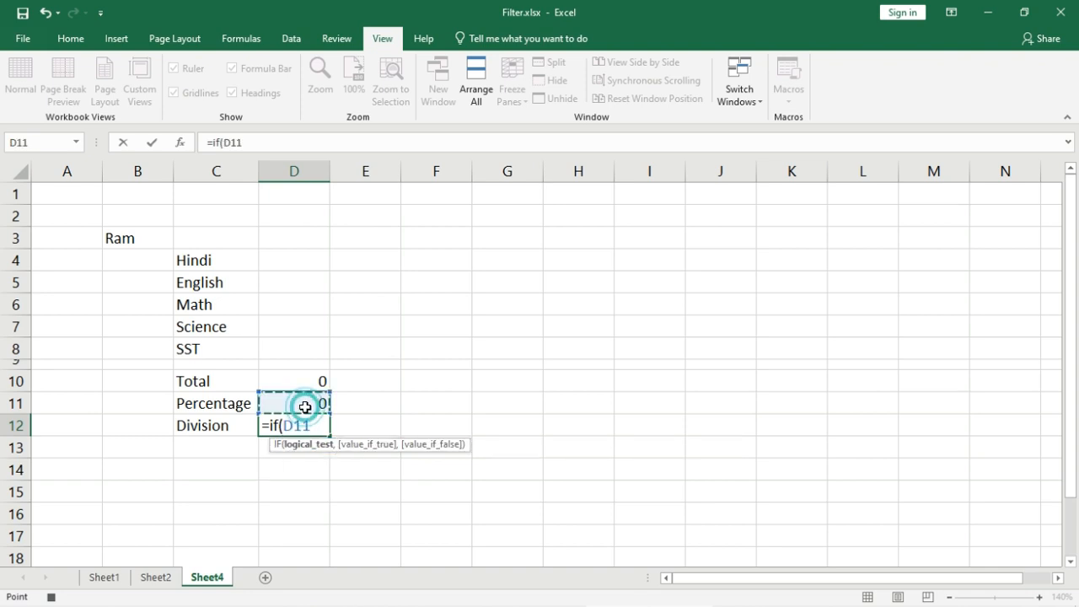
{"action": "type", "text": ">="}
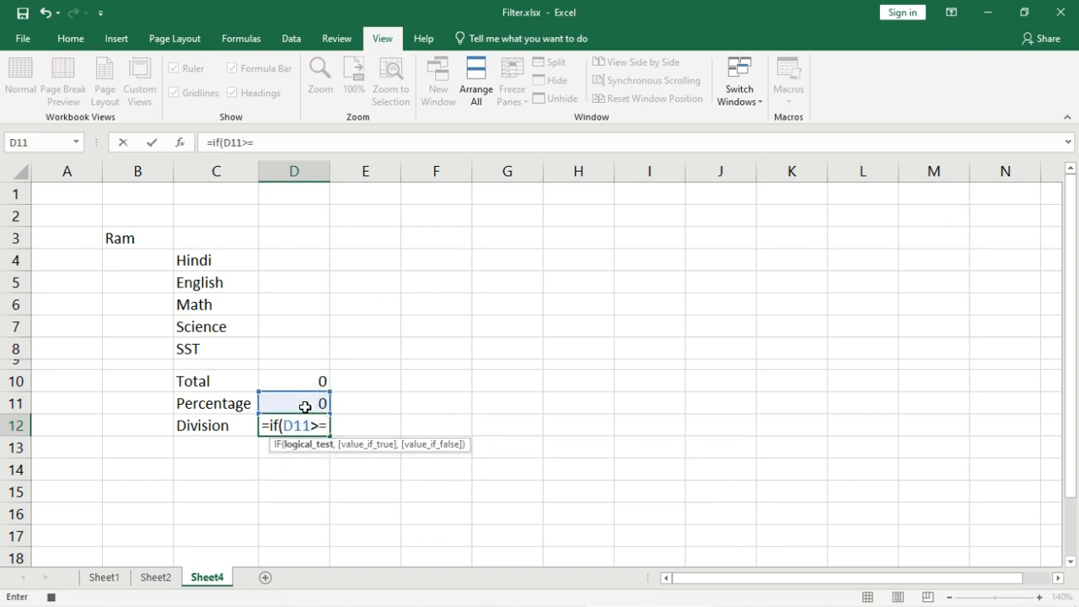
{"action": "type", "text": "60"}
{"action": "type", "text": ",\"First\",if(D11>=40,\"Second\",\"Third\"))"}
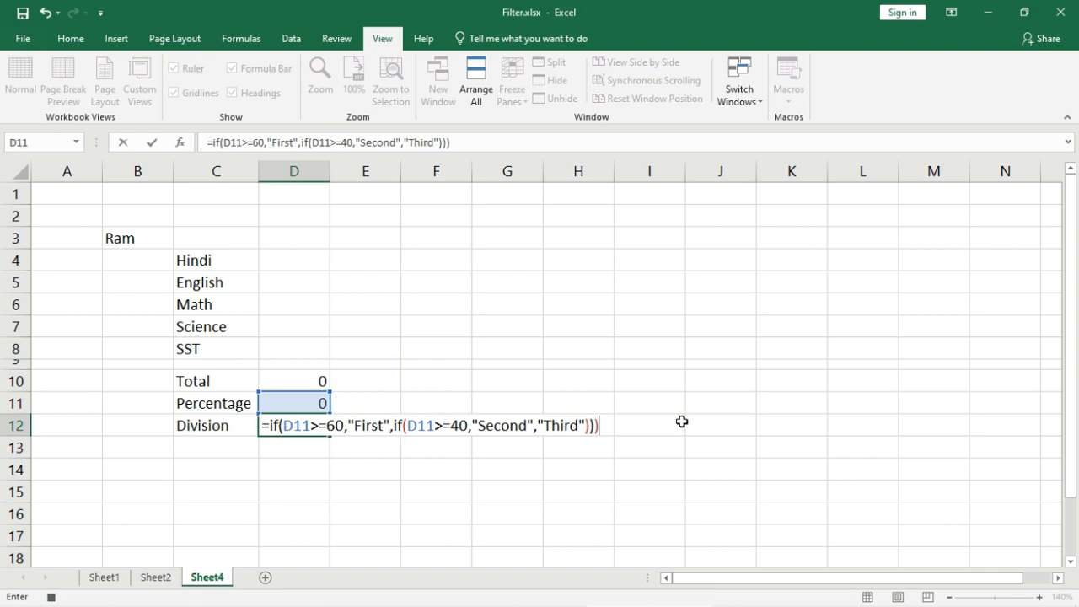
{"action": "key", "text": "ctrl+Return"}
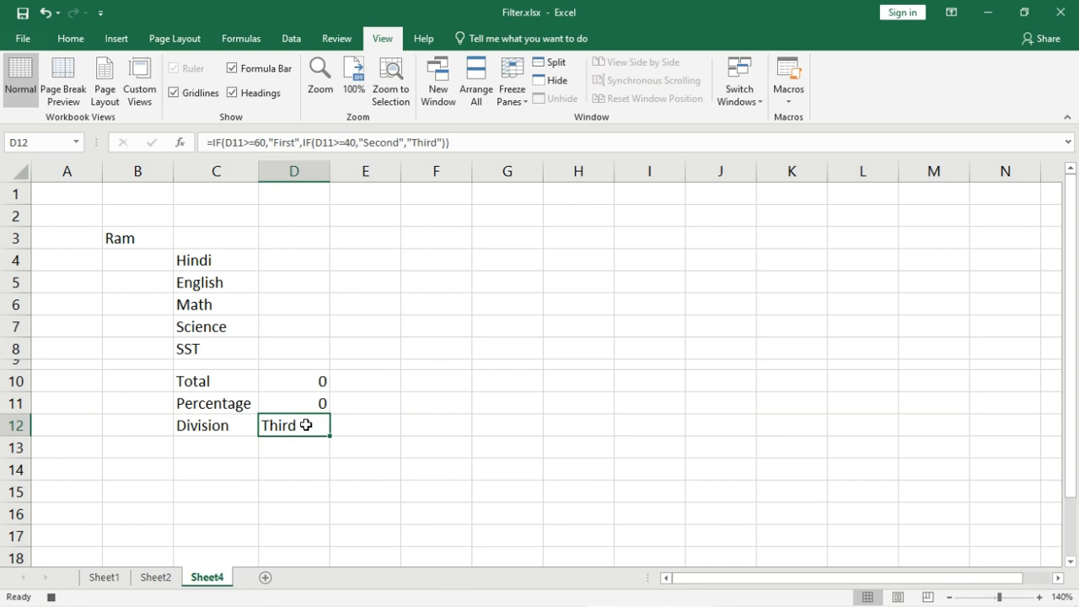
Format the student-name cell B3 with a red fill and white text.
{"action": "left_click", "coordinate": [144, 236]}
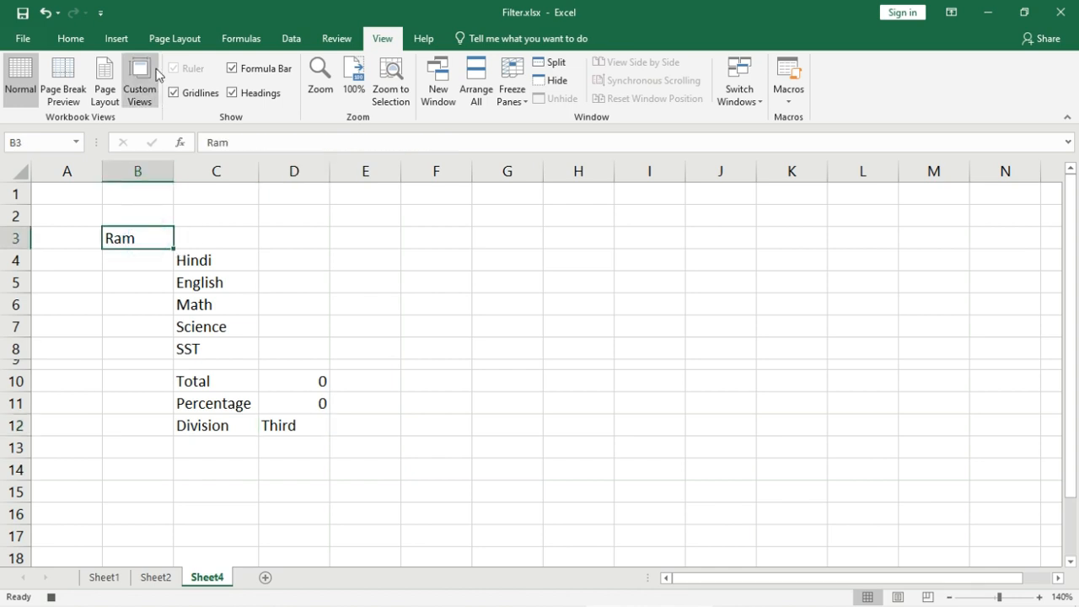
{"action": "left_click", "coordinate": [70, 39]}
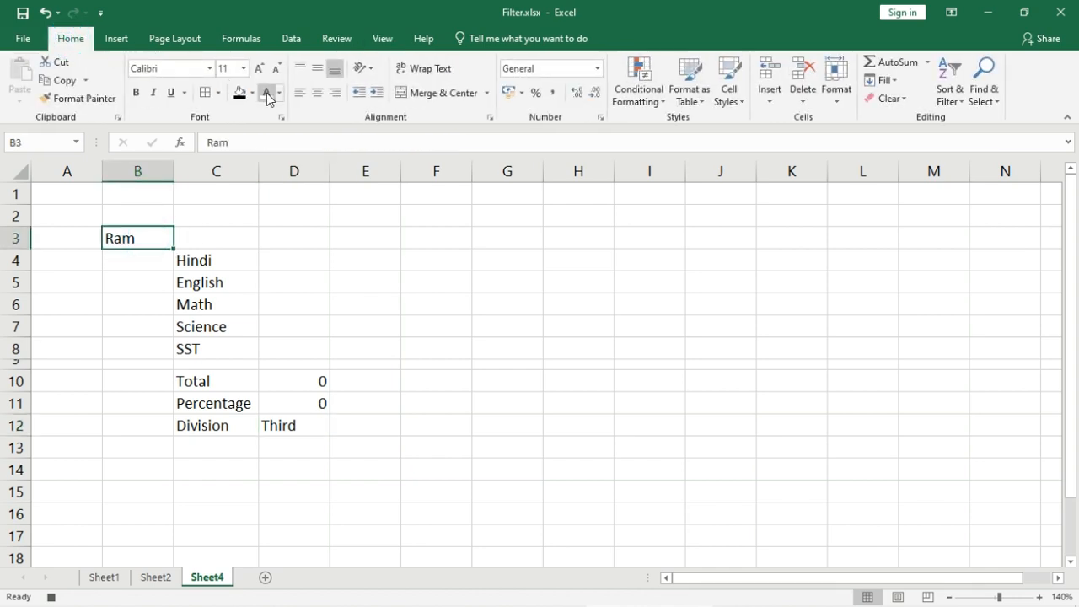
{"action": "left_click", "coordinate": [267, 94]}
Enter the column headers Sub in C3 and Marks in D3.
{"action": "left_click", "coordinate": [224, 236]}
{"action": "type", "text": "Sub"}
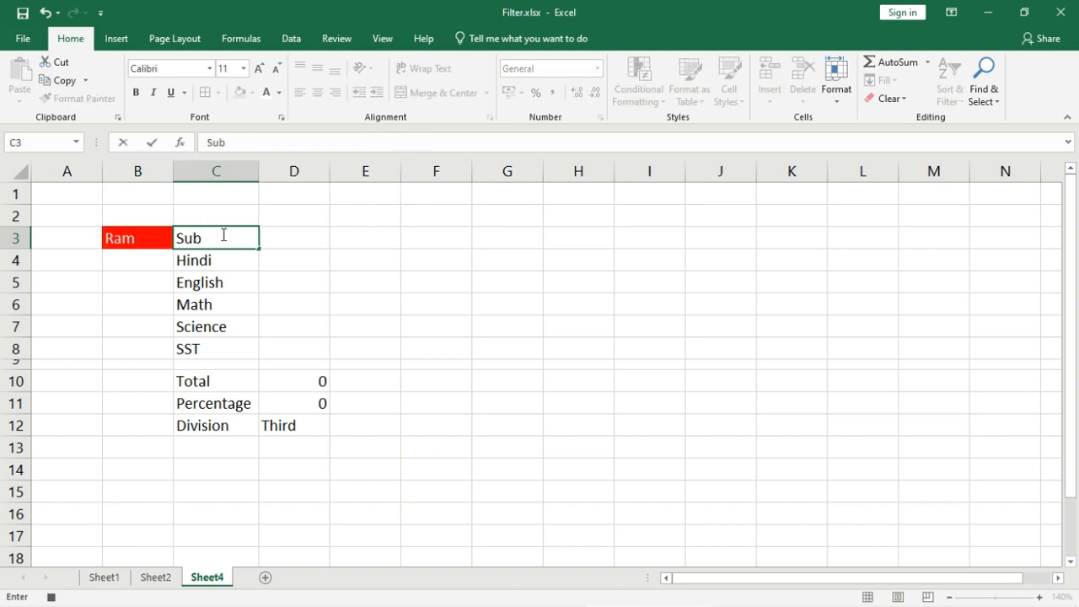
{"action": "key", "text": "Tab"}
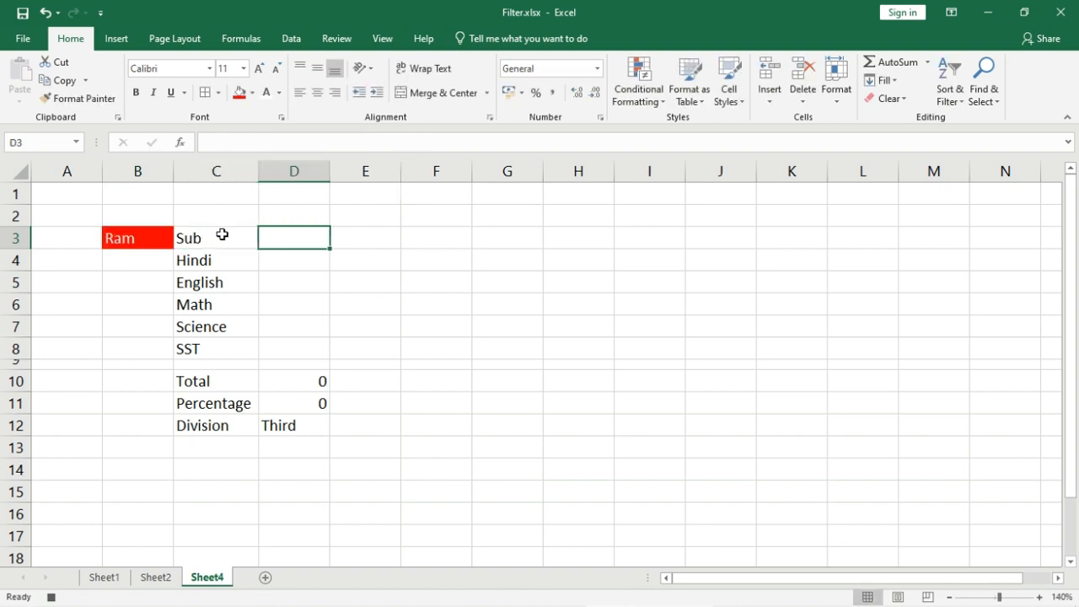
{"action": "type", "text": "Marks"}
{"action": "key", "text": "Return"}
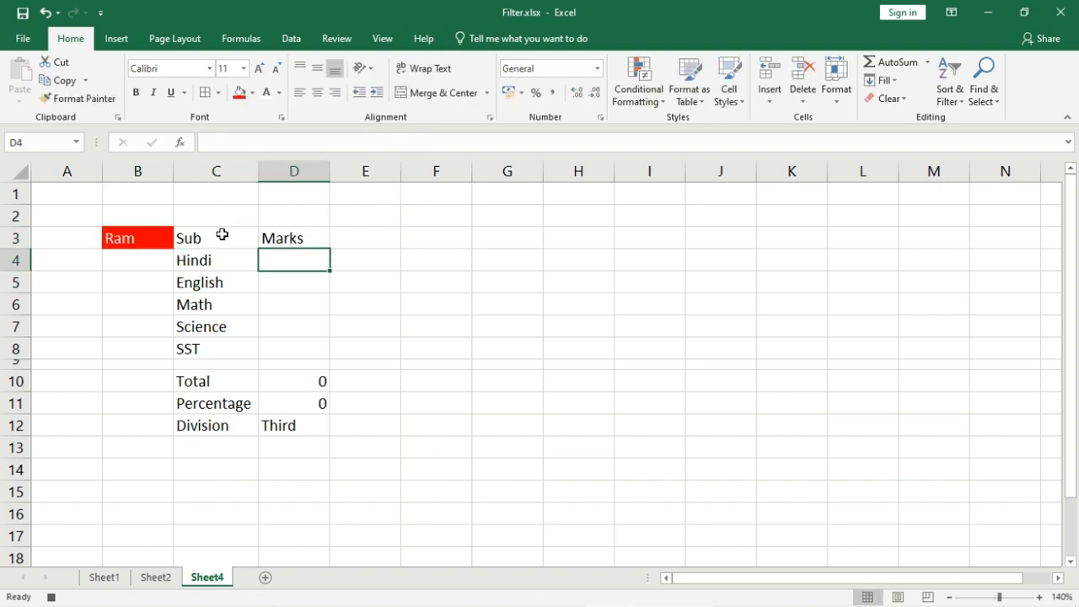
Color the table with black headers and white text, orange subjects, green marks cells, and yellow, gold and blue fills for Total, Percentage and Division.
{"action": "left_click_drag", "start_coordinate": [221, 234], "coordinate": [279, 236]}
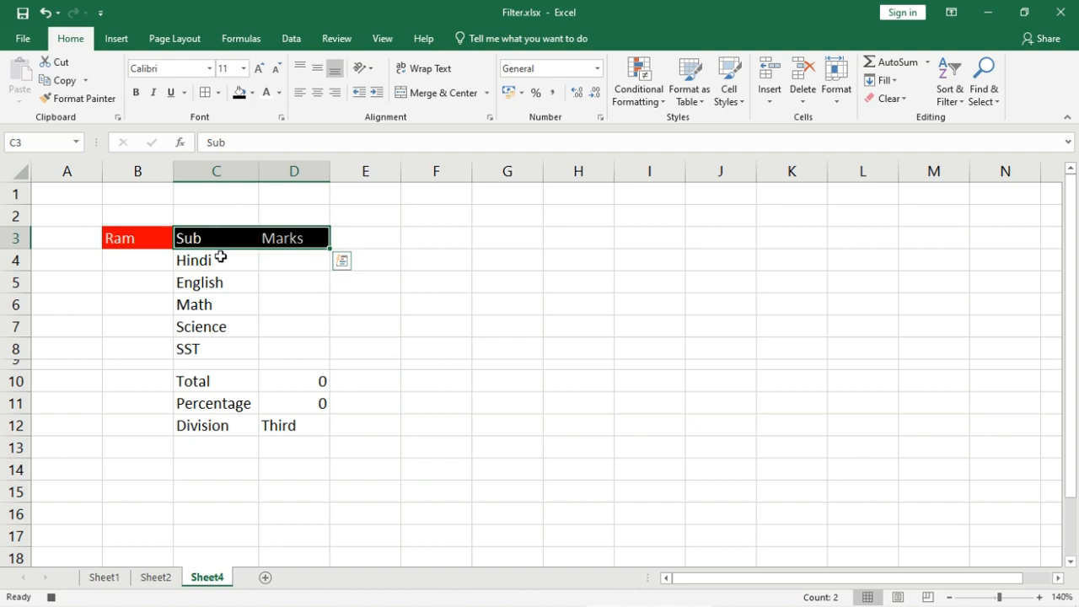
{"action": "left_click_drag", "start_coordinate": [220, 257], "coordinate": [211, 344]}
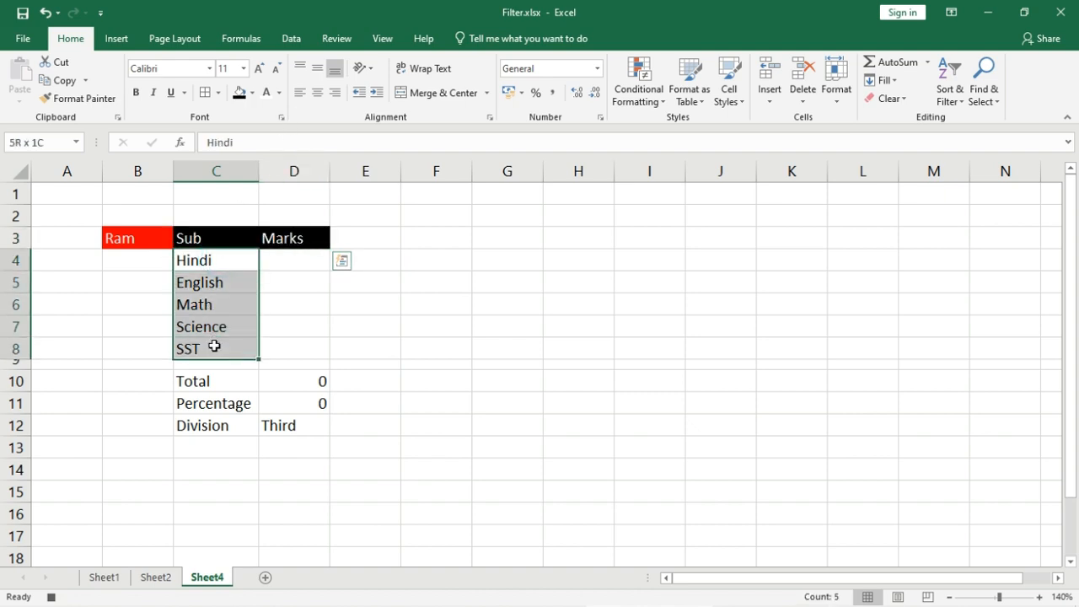
{"action": "left_click", "coordinate": [251, 99]}
{"action": "left_click", "coordinate": [307, 162]}
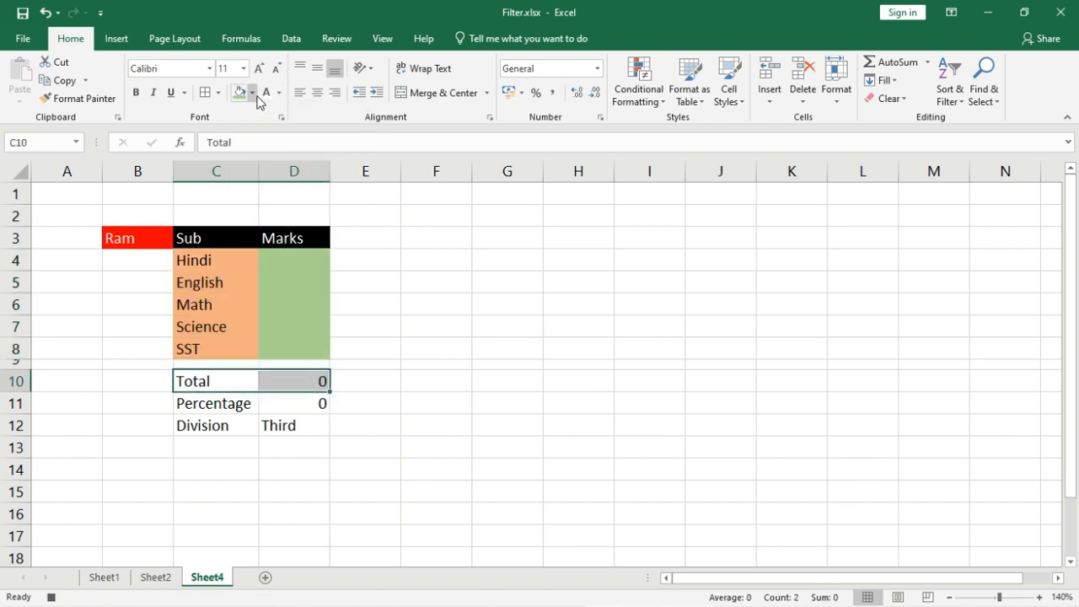
{"action": "left_click", "coordinate": [251, 93]}
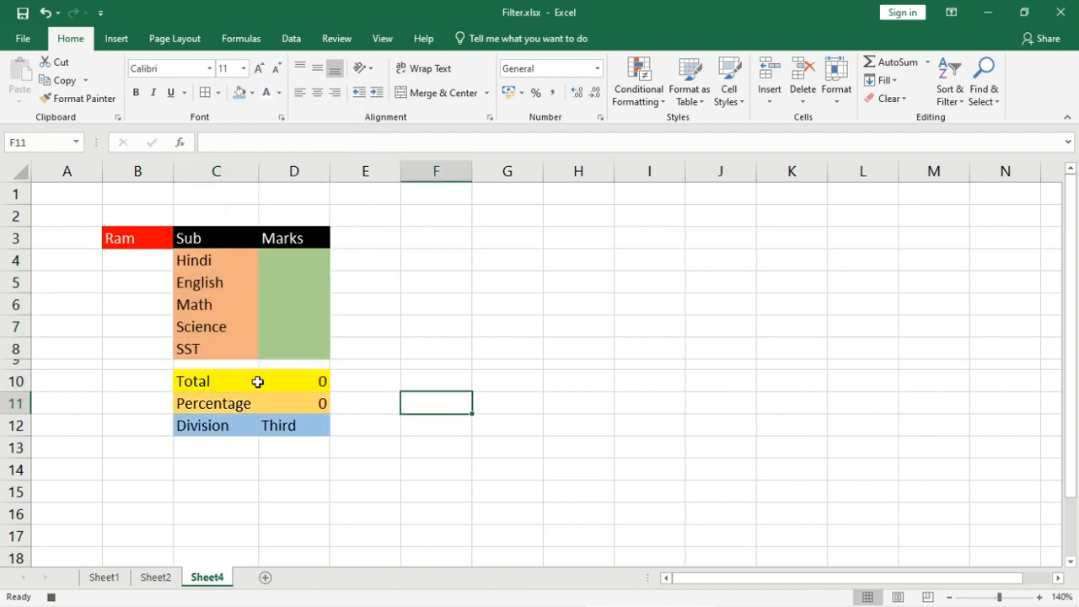
Merge and center the empty cells B4 to B12 below the student name.
{"action": "left_click_drag", "start_coordinate": [137, 260], "coordinate": [129, 416]}
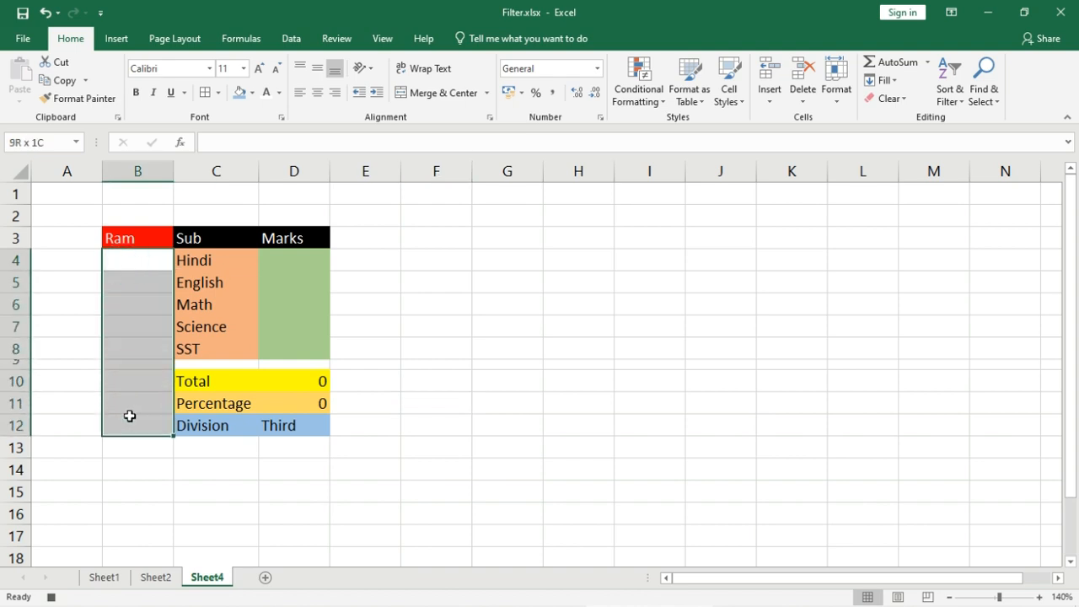
{"action": "left_click", "coordinate": [434, 93]}
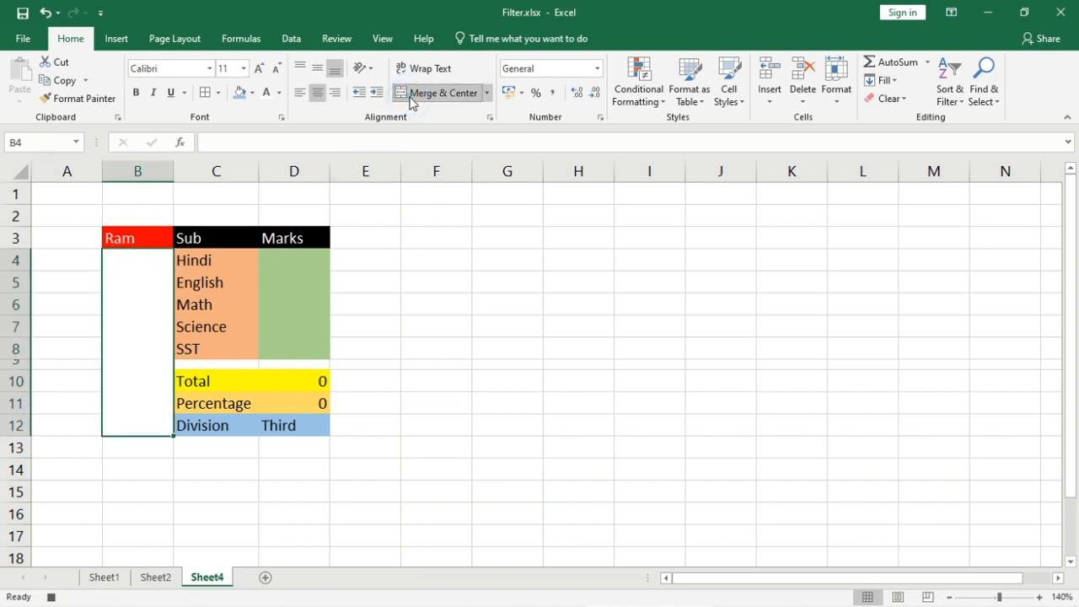
{"action": "left_click", "coordinate": [309, 380]}
Apply all borders to the subject and marks block C3:D8 and to the summary block C10:D12.
{"action": "left_click_drag", "start_coordinate": [212, 235], "coordinate": [272, 346]}
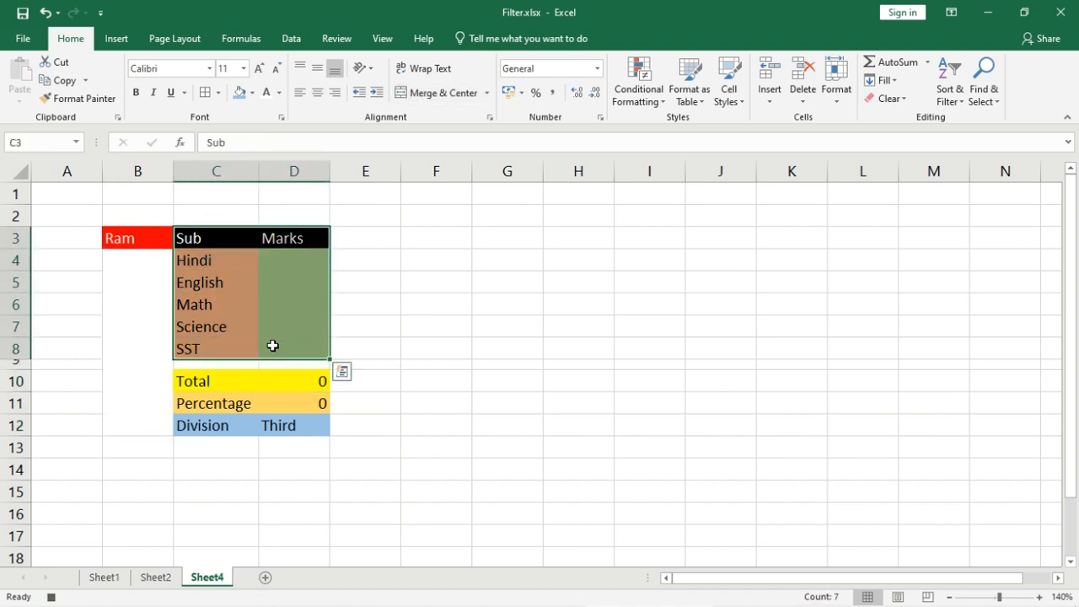
{"action": "left_click", "coordinate": [205, 91]}
{"action": "left_click", "coordinate": [235, 376]}
{"action": "left_click_drag", "start_coordinate": [261, 398], "coordinate": [291, 422]}
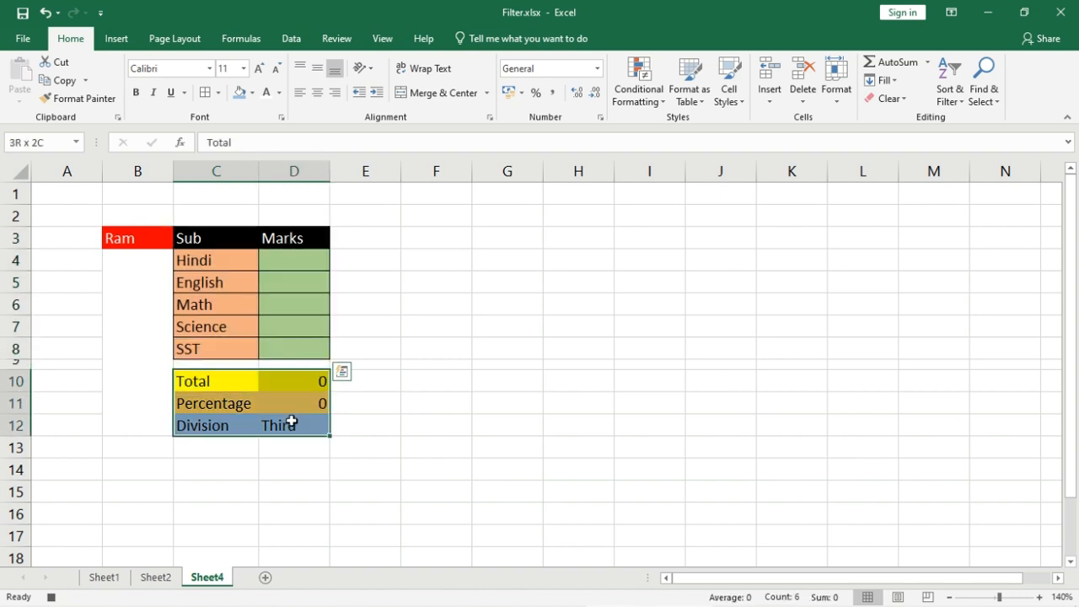
{"action": "left_click", "coordinate": [205, 92]}
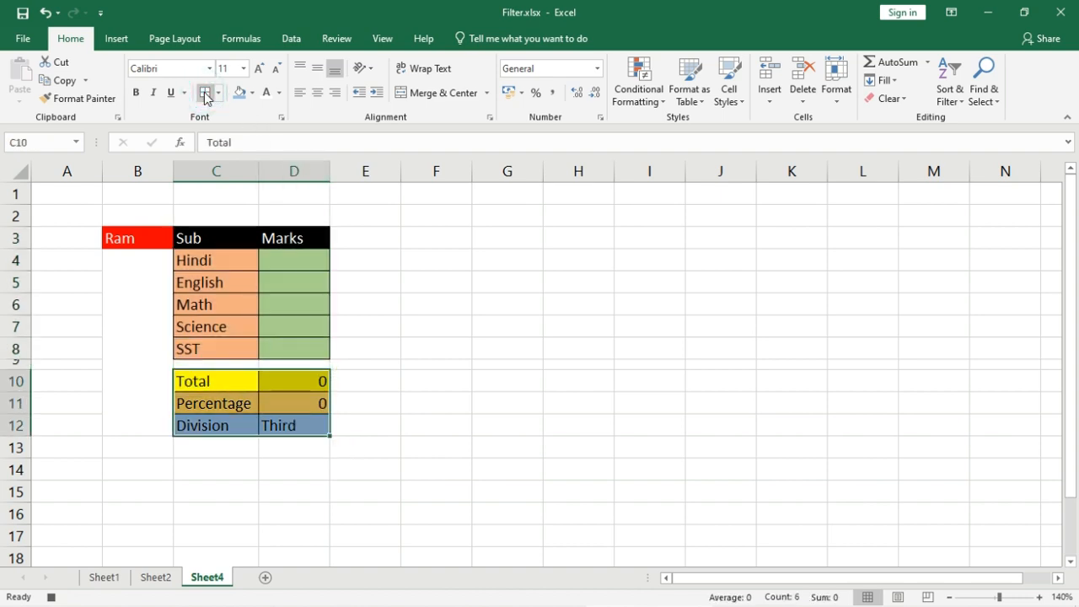
Check the finished layout against the sample on Sheet2 and stop recording the marksheet macro.
{"action": "left_click", "coordinate": [157, 578]}
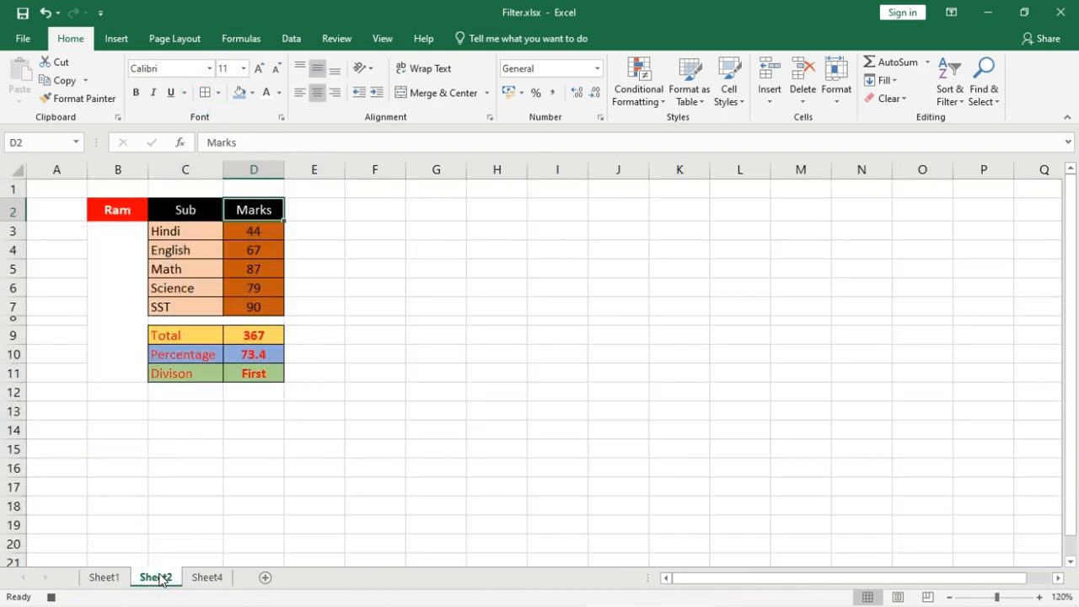
{"action": "left_click", "coordinate": [194, 578]}
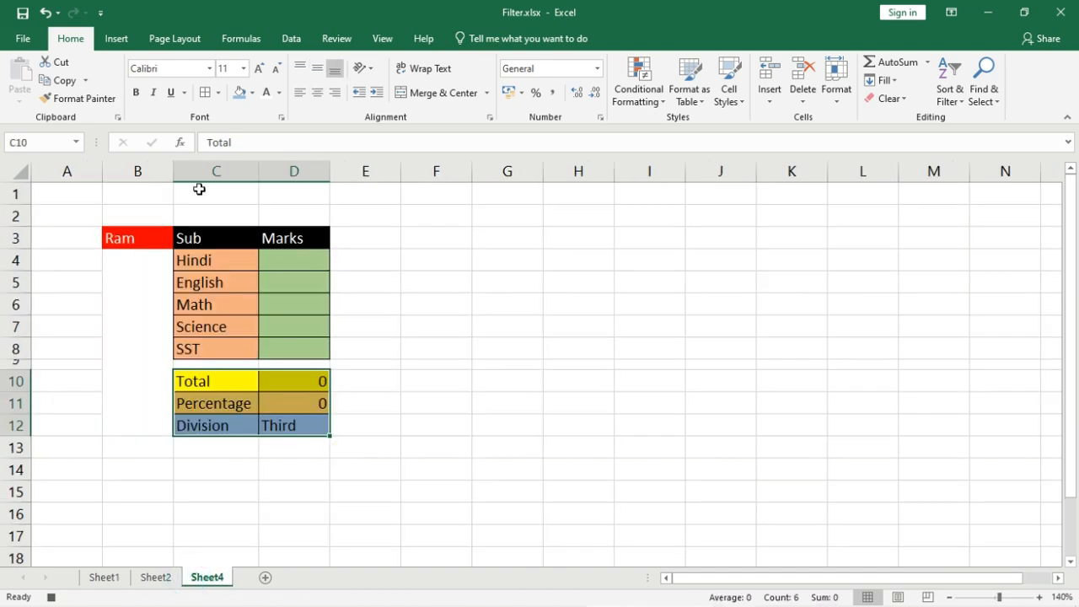
{"action": "left_click", "coordinate": [310, 401]}
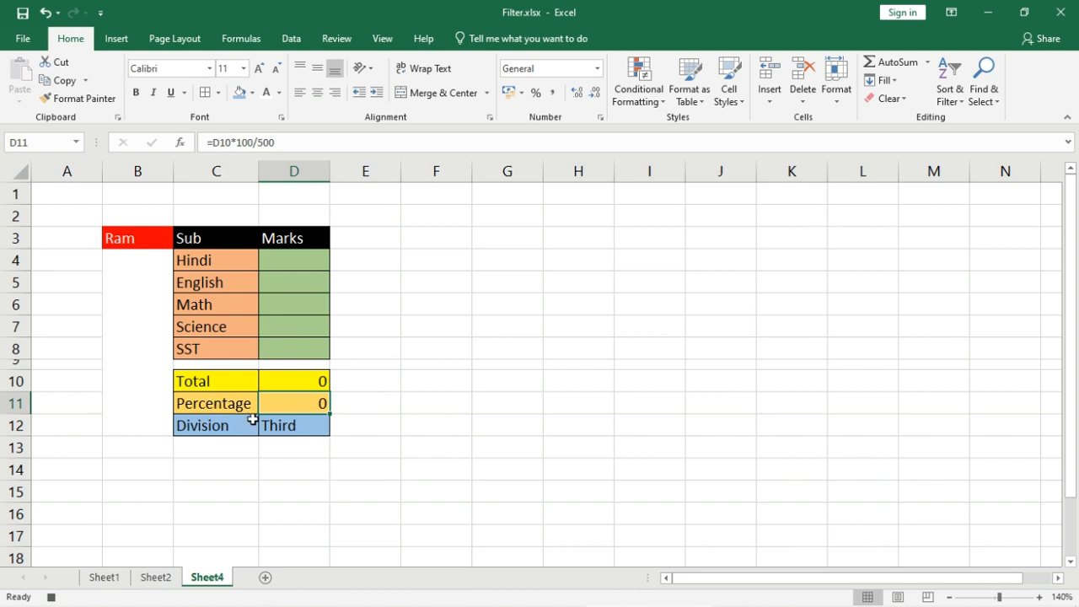
{"action": "left_click", "coordinate": [303, 423]}
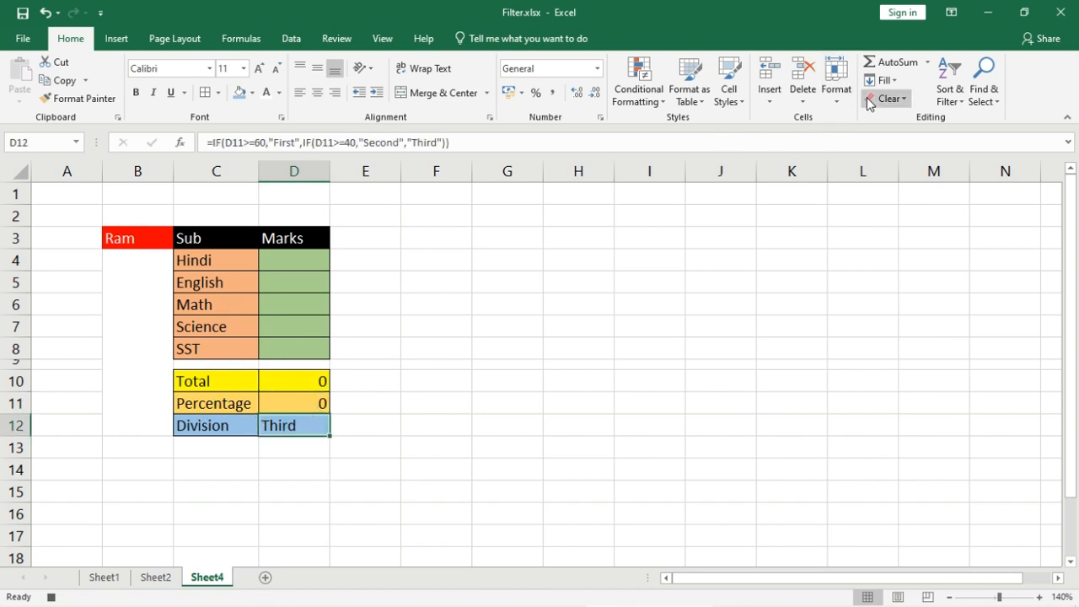
{"action": "left_click", "coordinate": [381, 40]}
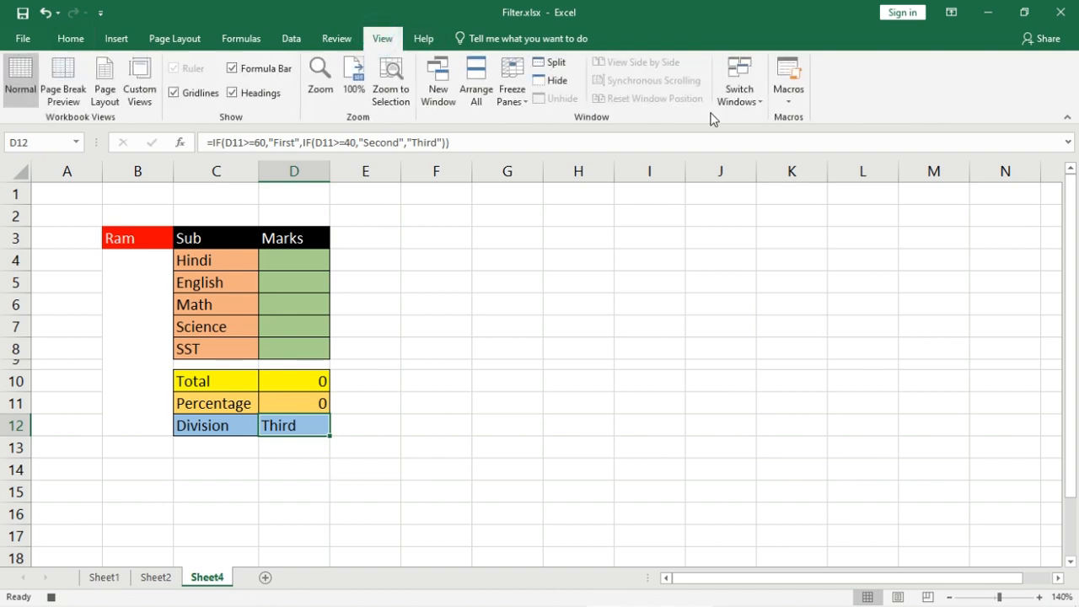
{"action": "left_click", "coordinate": [788, 94]}
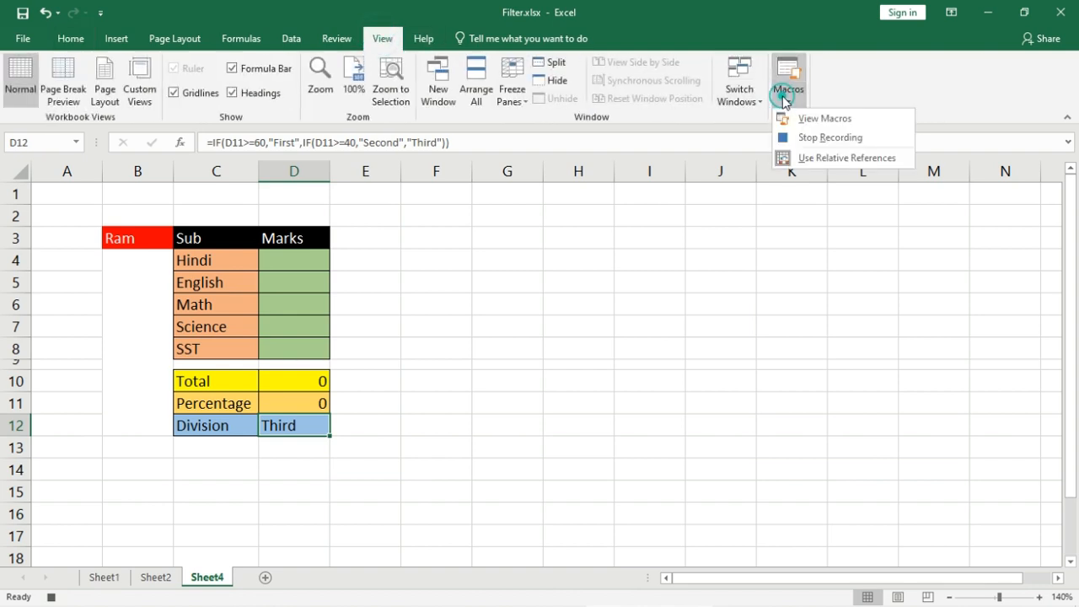
{"action": "left_click", "coordinate": [807, 139]}
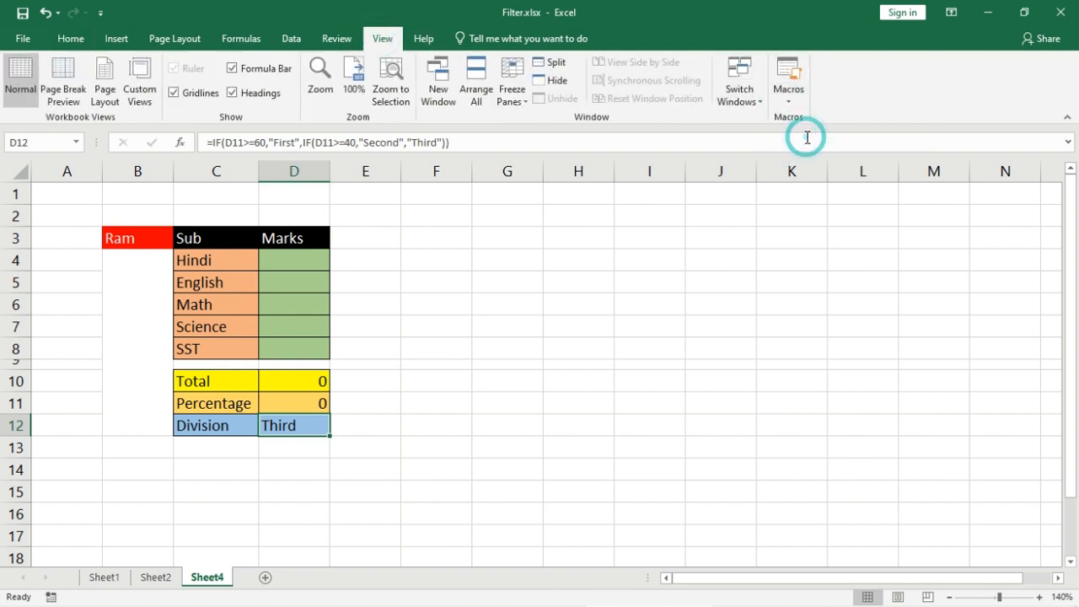
{"action": "left_click", "coordinate": [529, 231]}
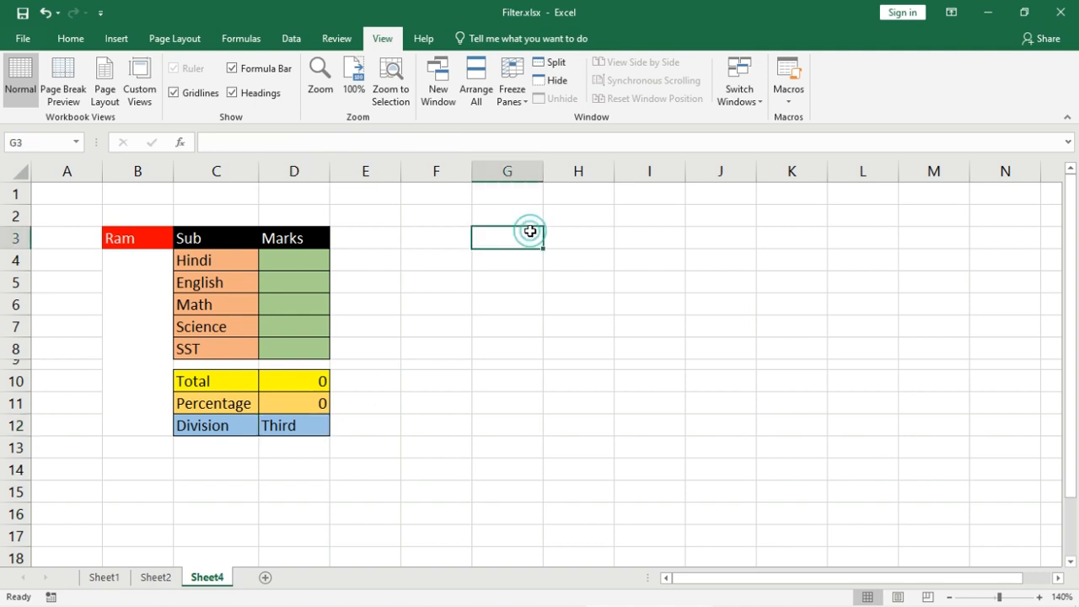
Enter the second student's name in G3 and run the marksheet macro from that cell.
{"action": "type", "text": "Shyam"}
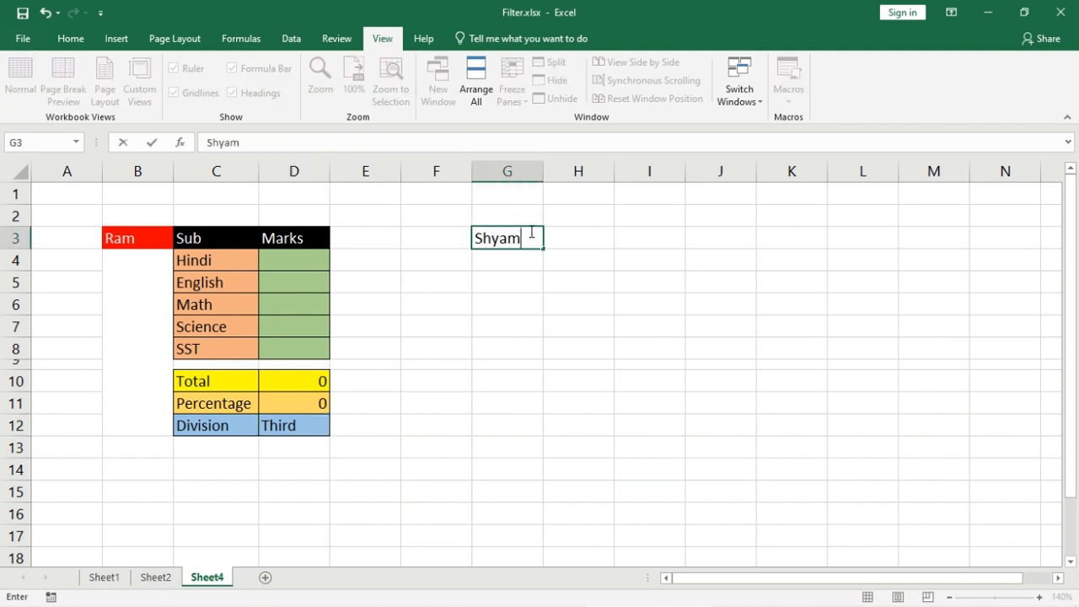
{"action": "key", "text": "Return"}
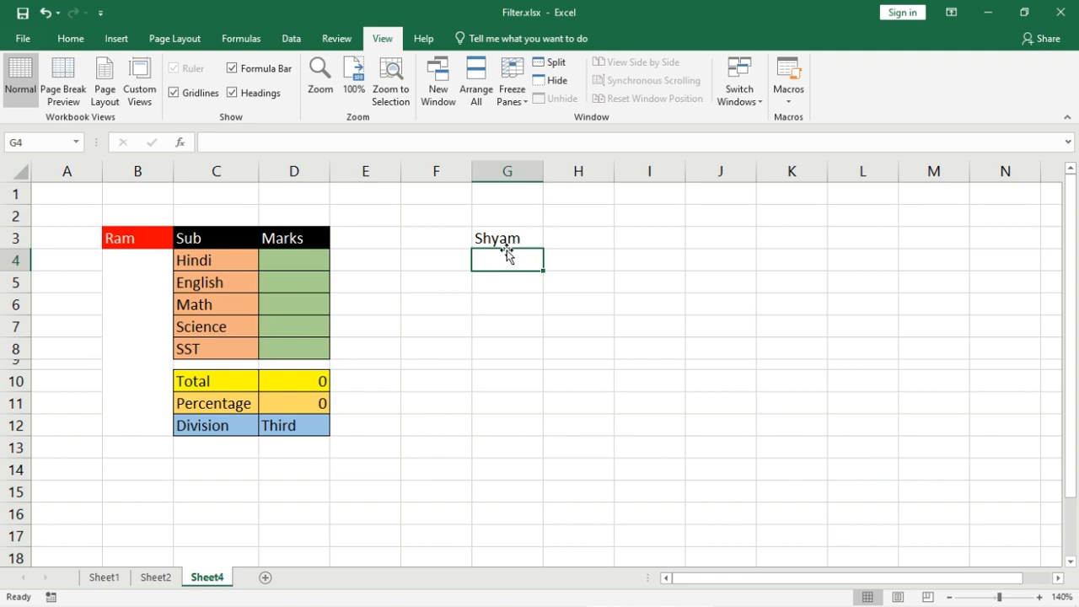
{"action": "left_click", "coordinate": [133, 236]}
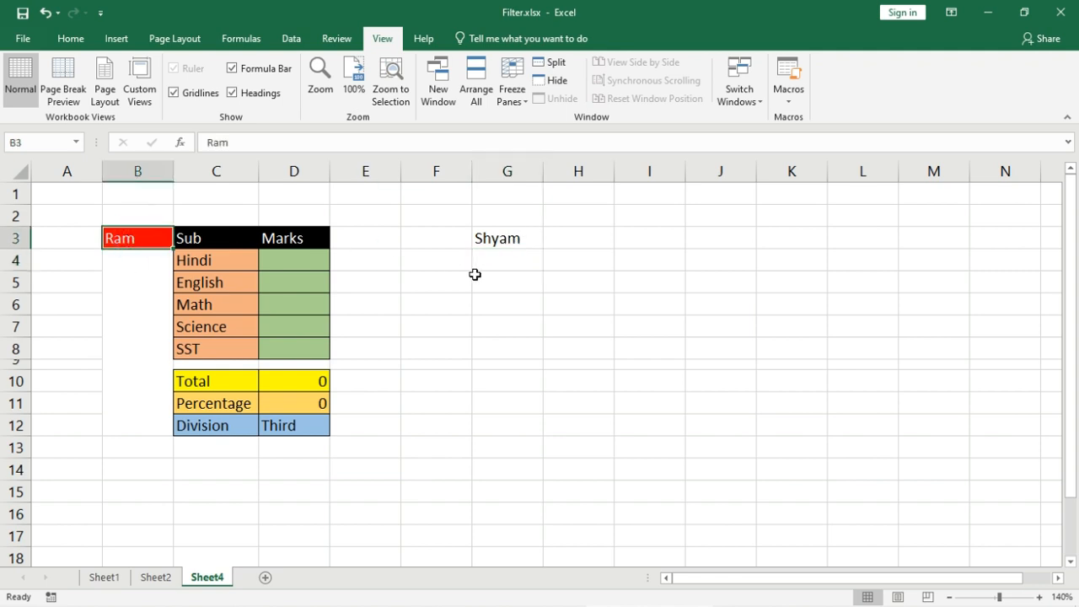
{"action": "left_click", "coordinate": [507, 239]}
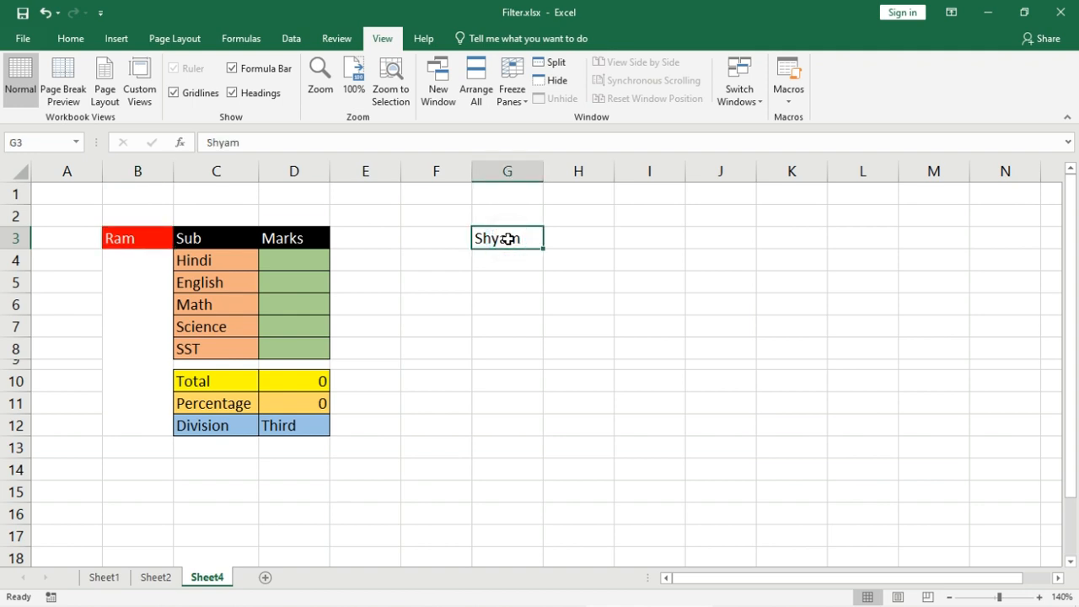
{"action": "left_click", "coordinate": [789, 99]}
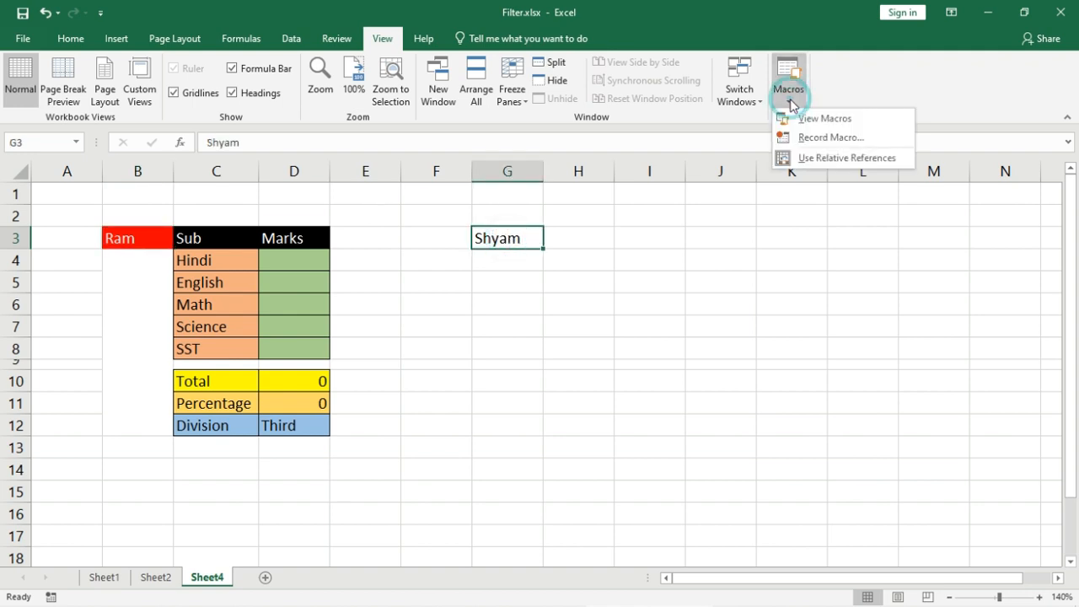
{"action": "left_click", "coordinate": [818, 118]}
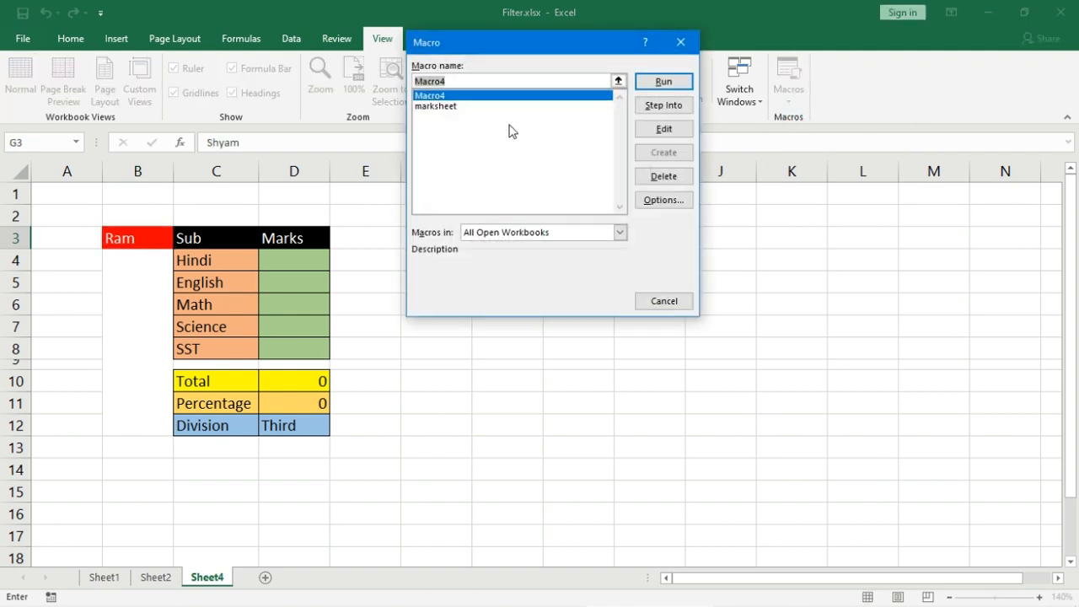
{"action": "left_click_drag", "start_coordinate": [537, 41], "coordinate": [787, 113]}
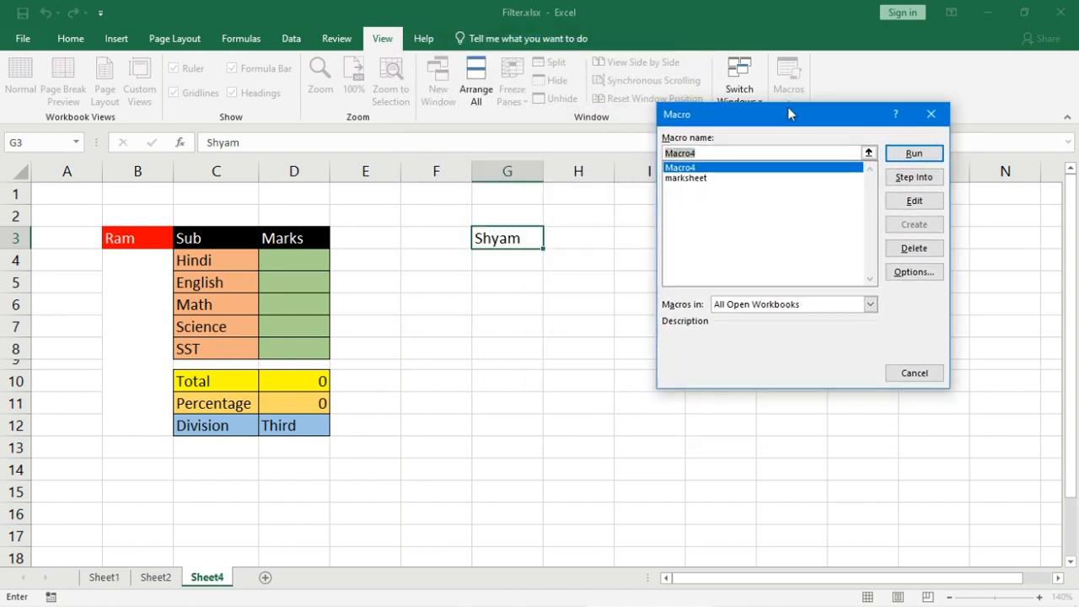
{"action": "left_click", "coordinate": [704, 177]}
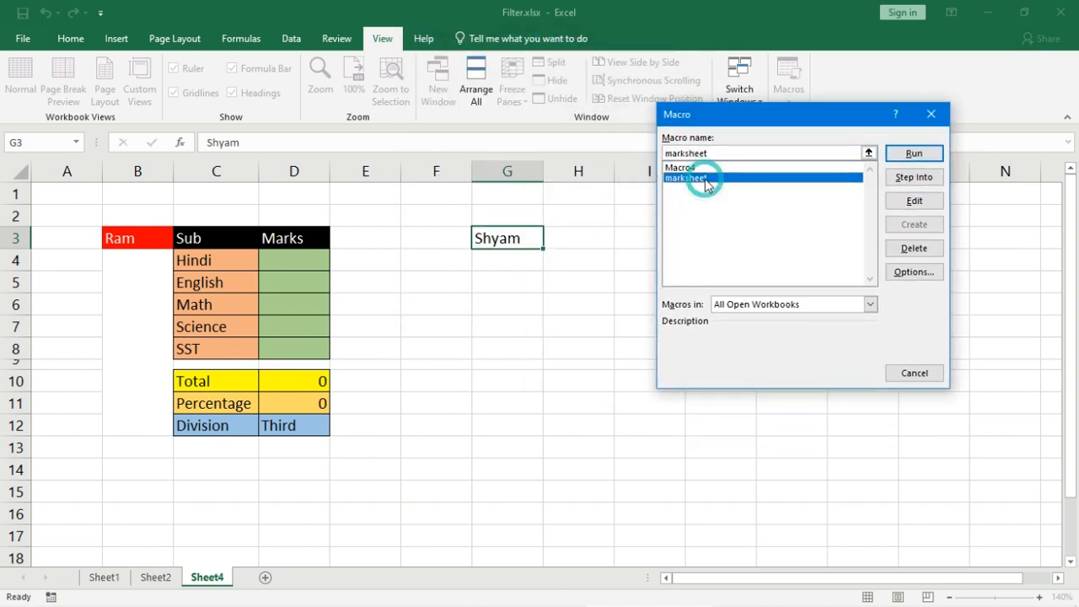
{"action": "left_click", "coordinate": [915, 154]}
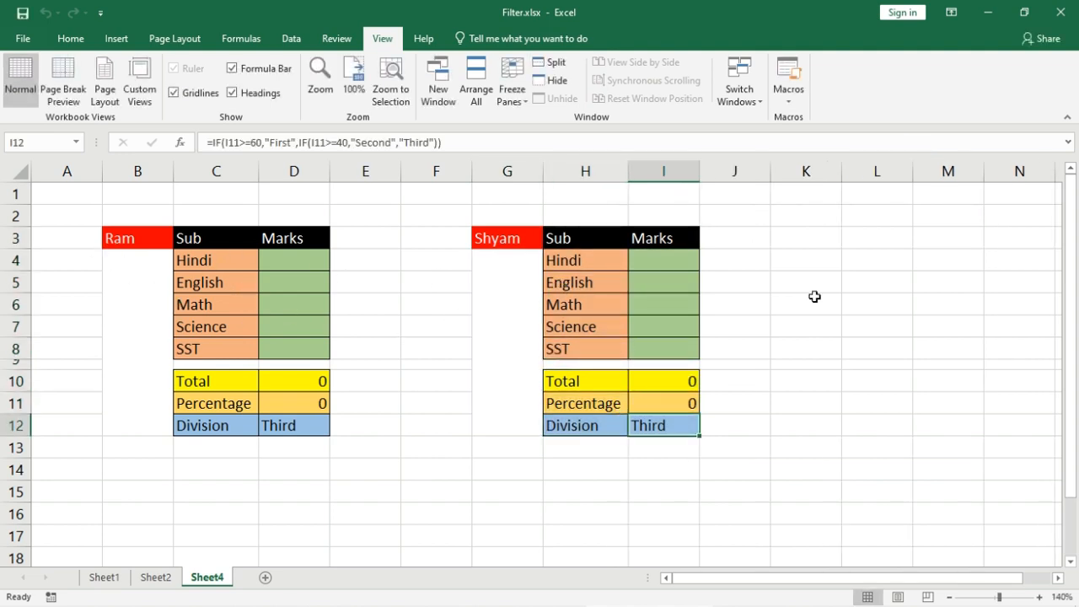
Enter the third student's name in K3 and run the marksheet macro from there.
{"action": "left_click", "coordinate": [836, 236]}
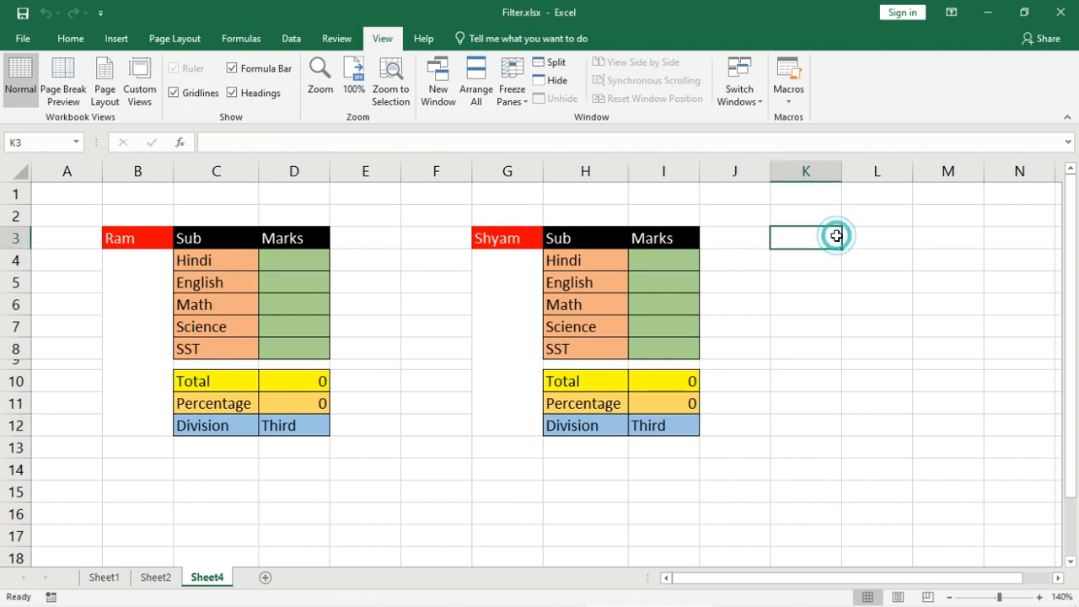
{"action": "type", "text": "Karan"}
{"action": "key", "text": "Return"}
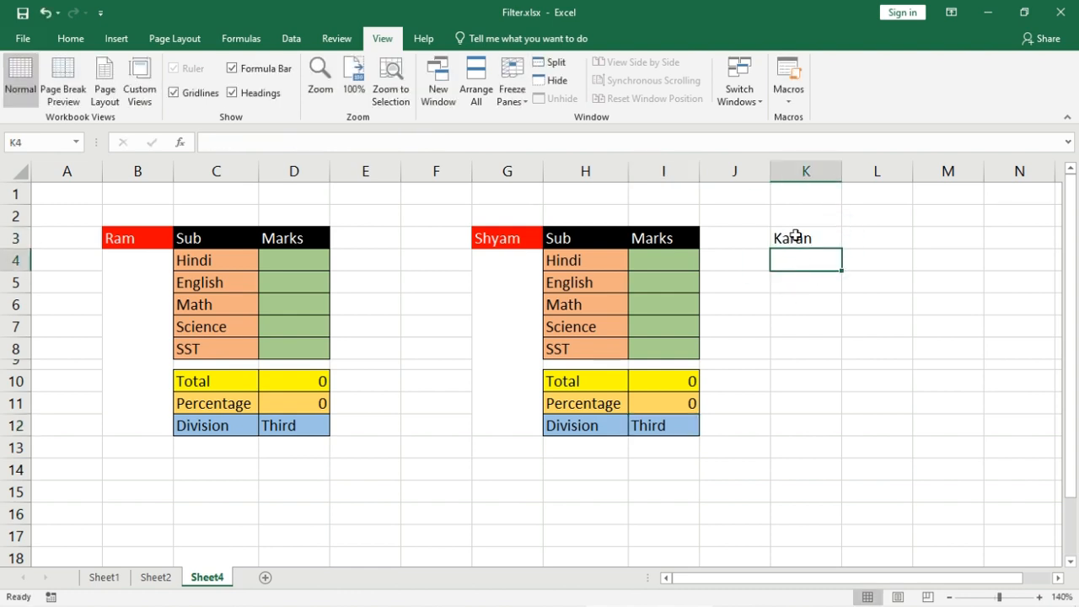
{"action": "left_click", "coordinate": [795, 237]}
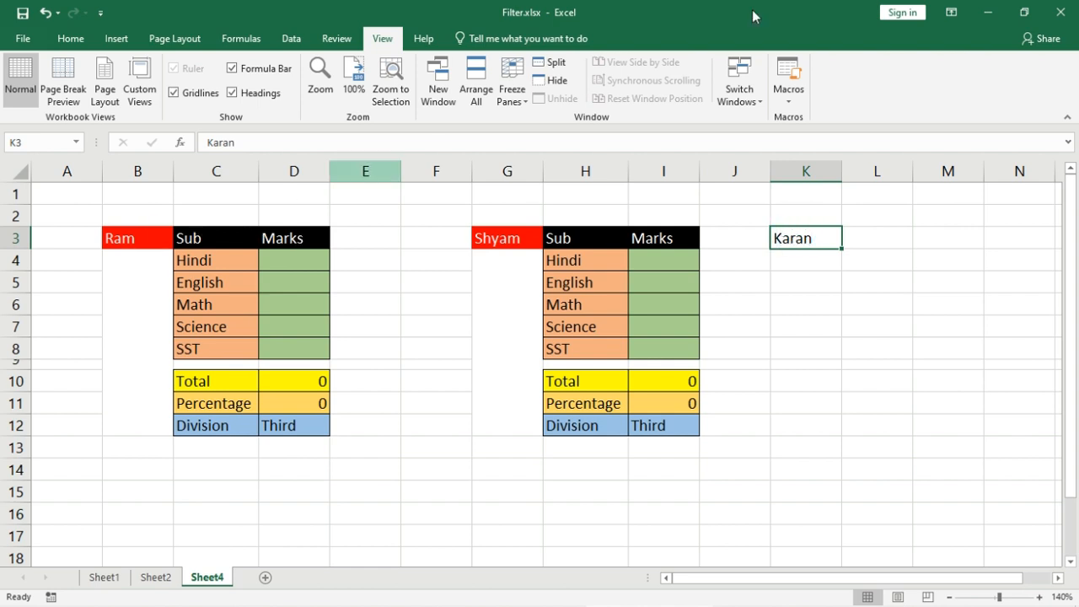
{"action": "left_click", "coordinate": [788, 100]}
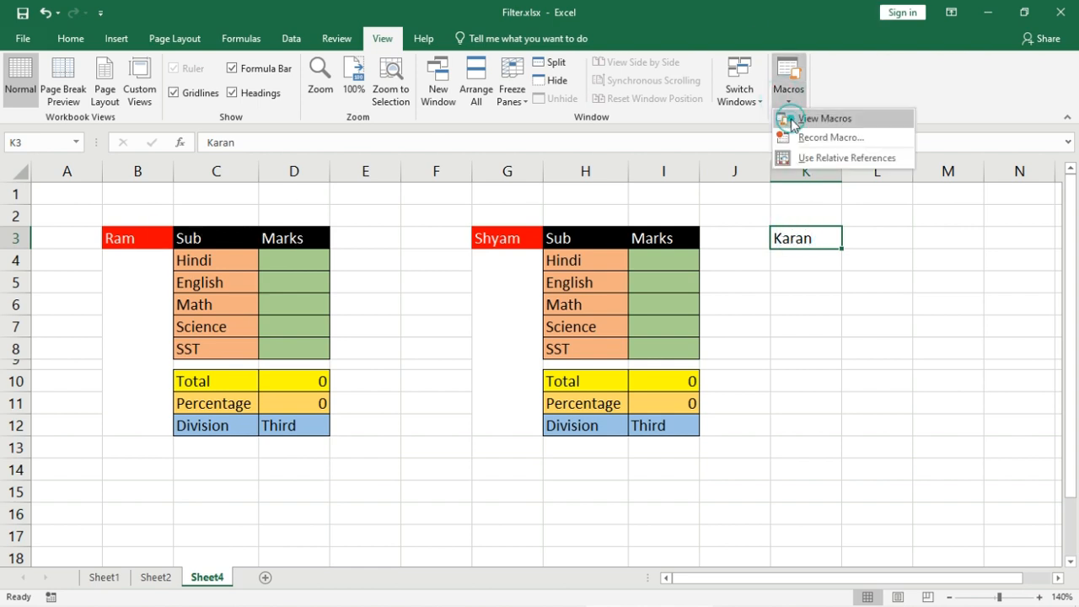
{"action": "left_click", "coordinate": [788, 118]}
{"action": "left_click", "coordinate": [698, 179]}
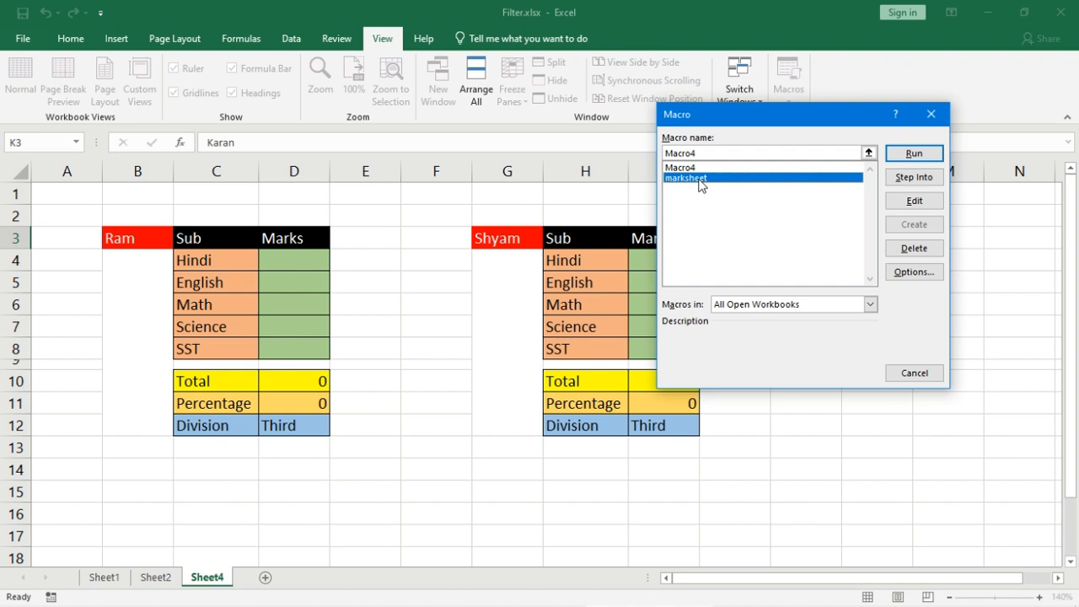
{"action": "left_click", "coordinate": [922, 153]}
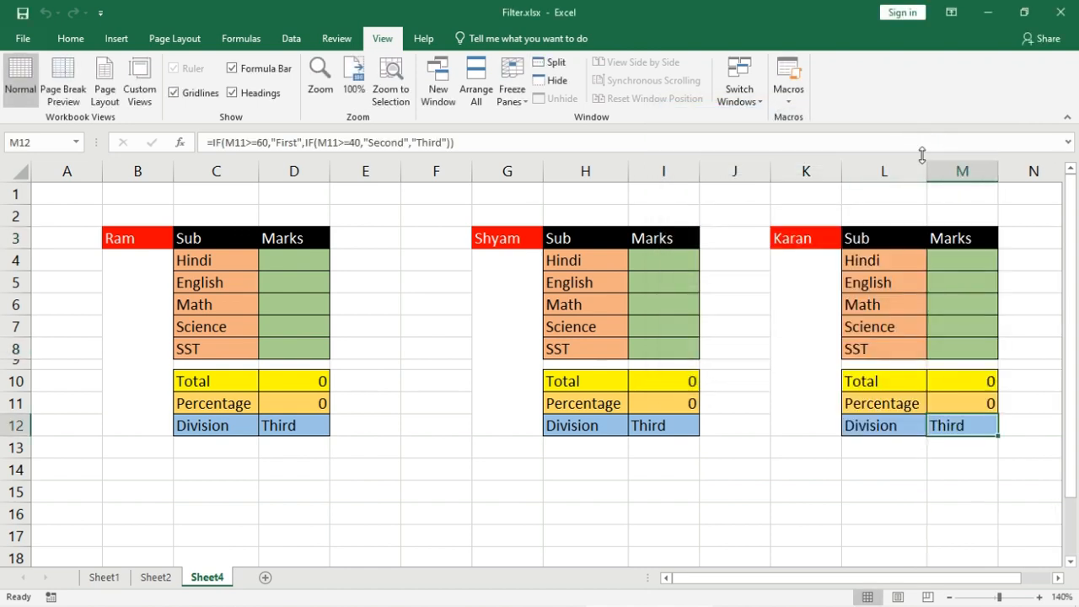
Enter the marks 34, 55, 66, 77, 88 in D4:D8, 34, 44, 55, 66, 77 in I4:I8 and 77, 88, 99, 66, 55 in M4:M8.
{"action": "left_click", "coordinate": [299, 260]}
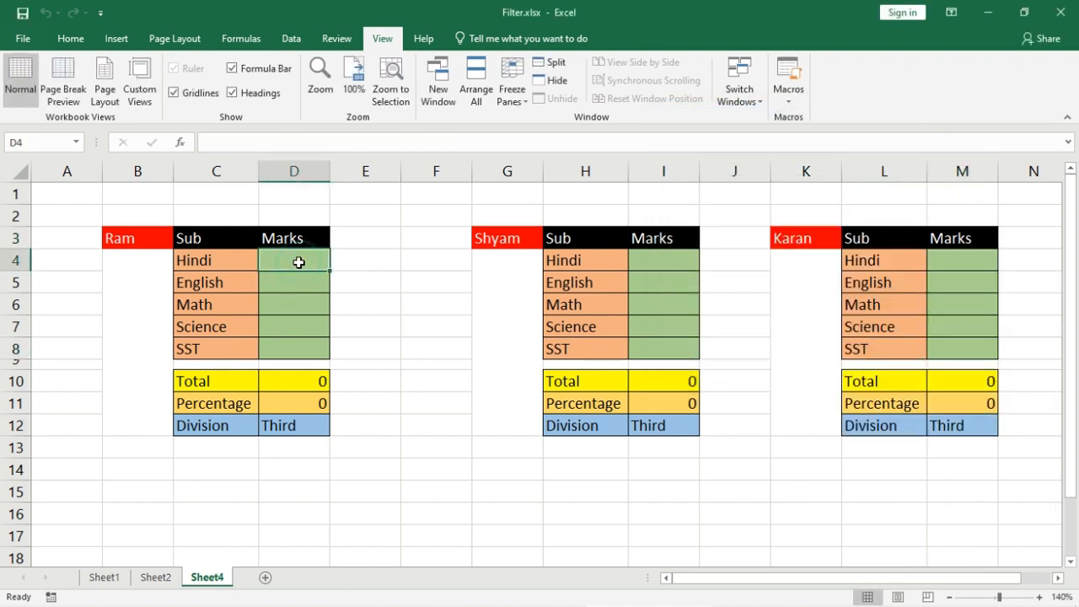
{"action": "type", "text": "34"}
{"action": "key", "text": "Return"}
{"action": "key", "text": "Return"}
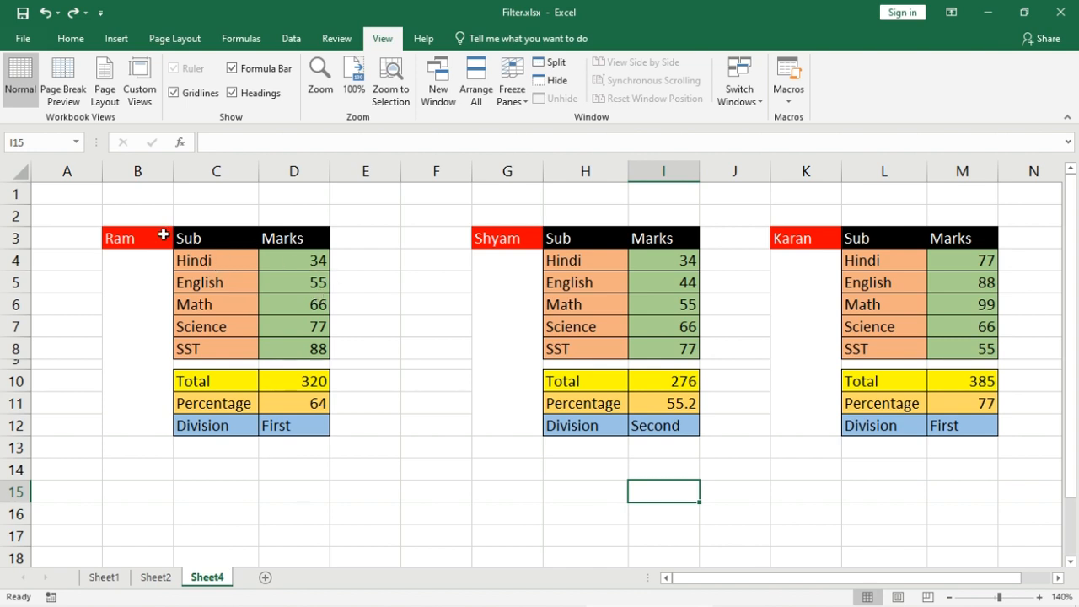
Examine the three filled marksheets, including the merged cells below the student names and the calculated summary blocks.
{"action": "left_click_drag", "start_coordinate": [149, 235], "coordinate": [336, 382]}
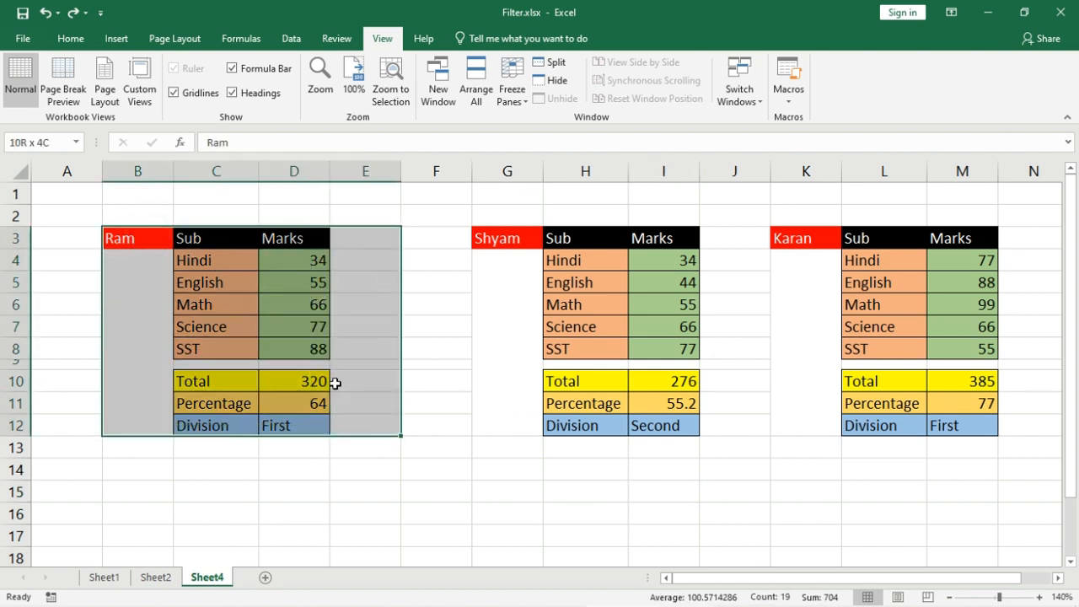
{"action": "left_click", "coordinate": [617, 319]}
{"action": "left_click_drag", "start_coordinate": [784, 260], "coordinate": [788, 426]}
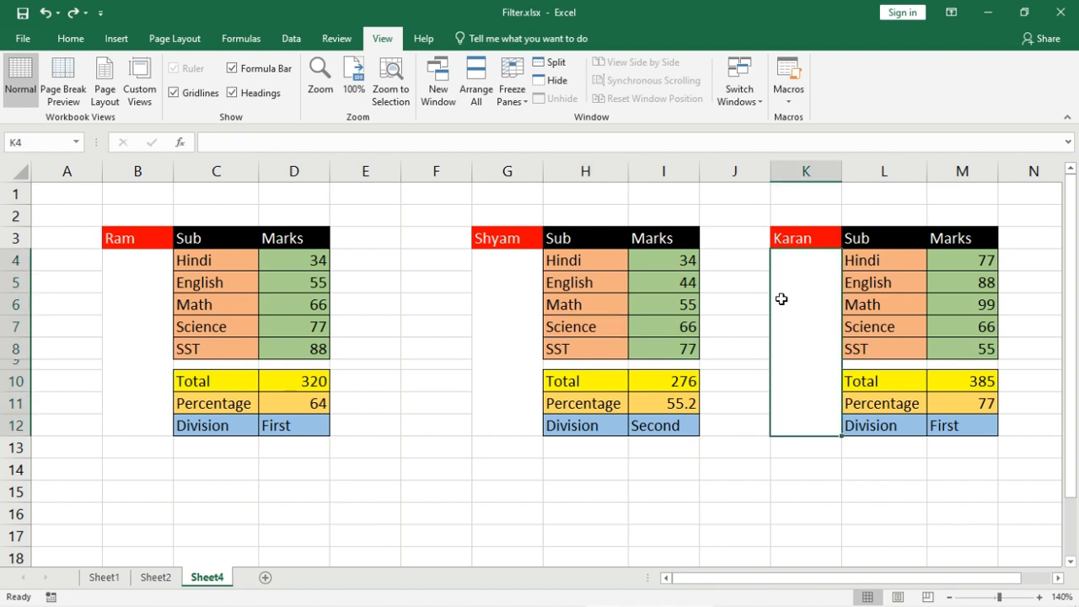
{"action": "left_click_drag", "start_coordinate": [781, 299], "coordinate": [694, 287]}
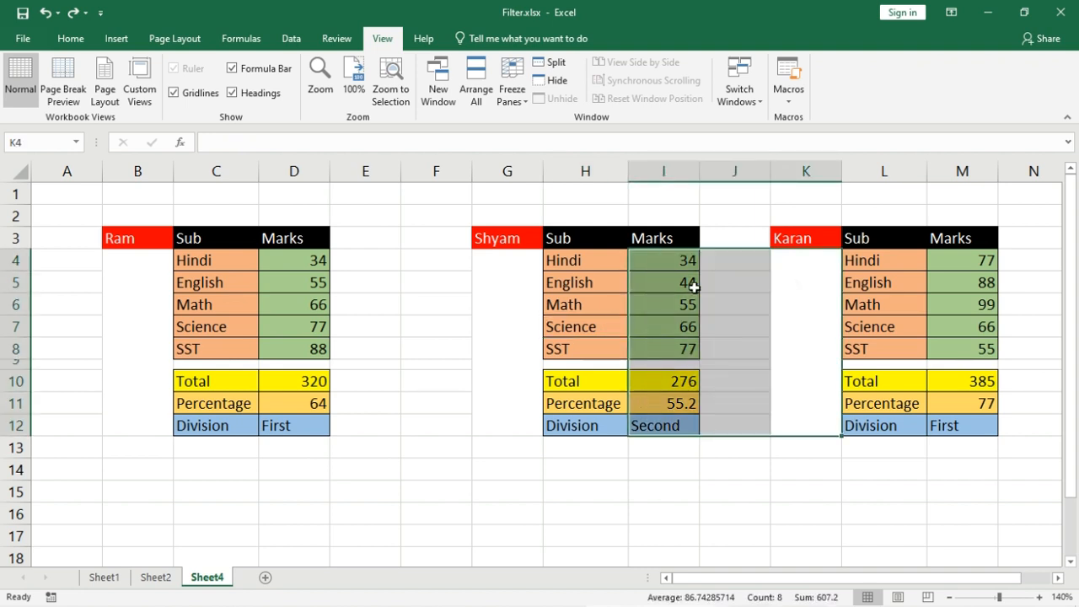
{"action": "left_click", "coordinate": [527, 296]}
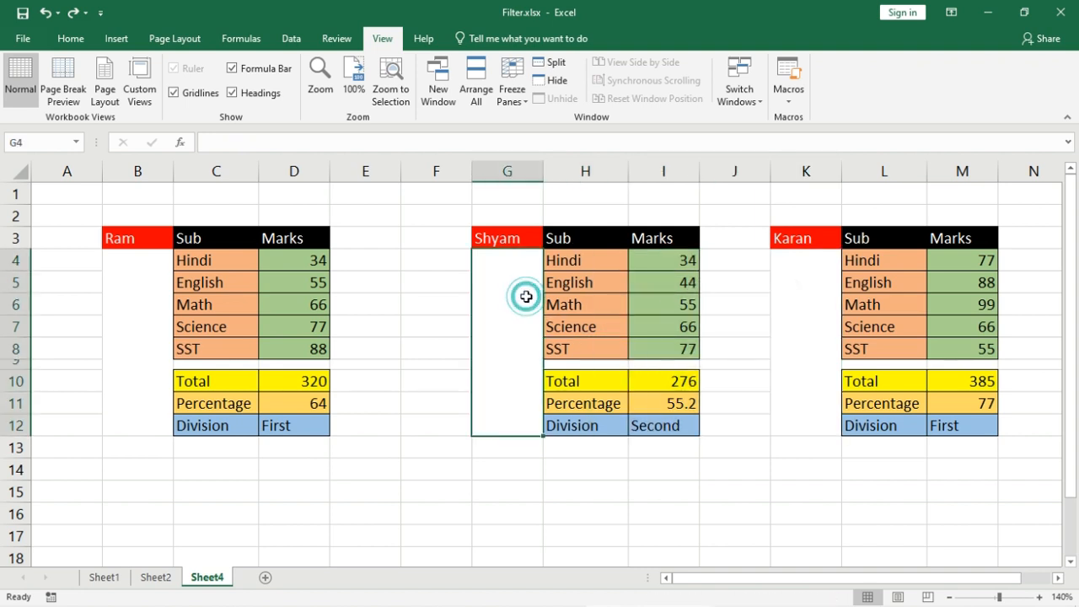
{"action": "left_click", "coordinate": [436, 348]}
{"action": "left_click", "coordinate": [135, 243]}
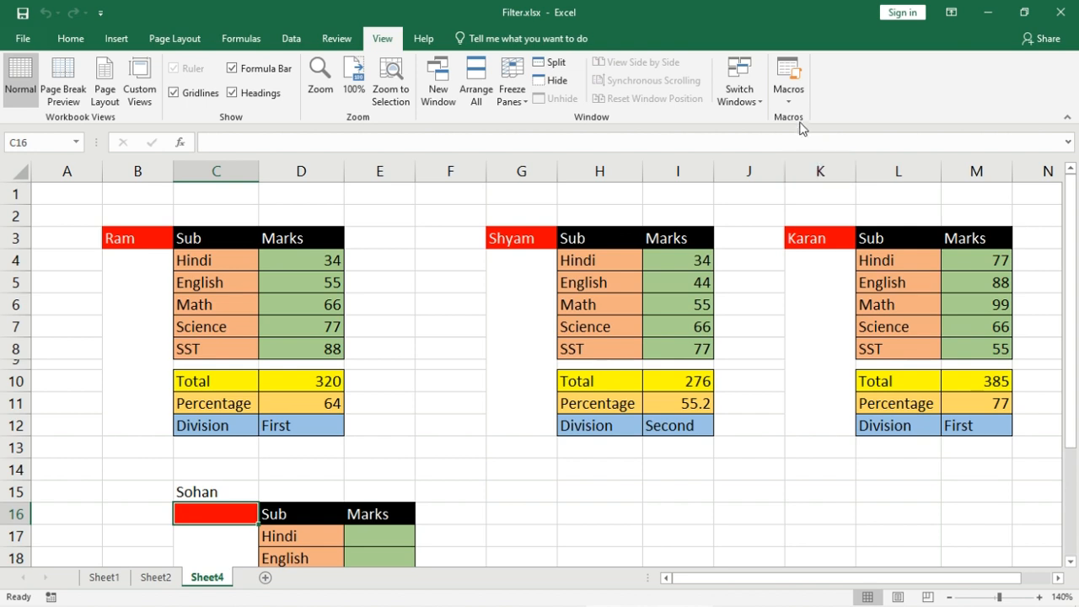
{"action": "left_click", "coordinate": [789, 100]}
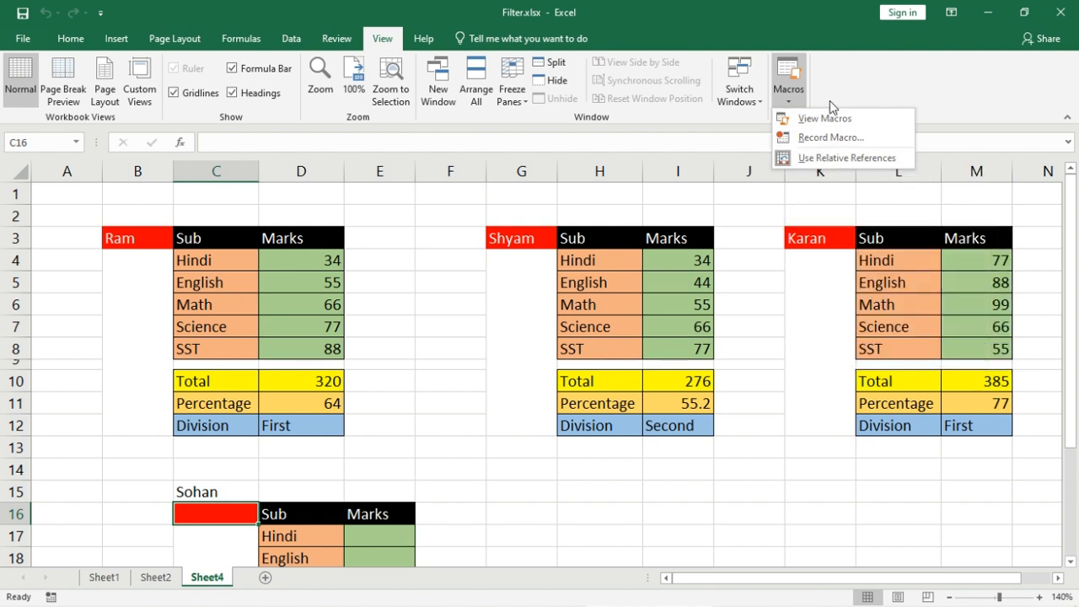
{"action": "left_click", "coordinate": [539, 407]}
{"action": "left_click", "coordinate": [433, 349]}
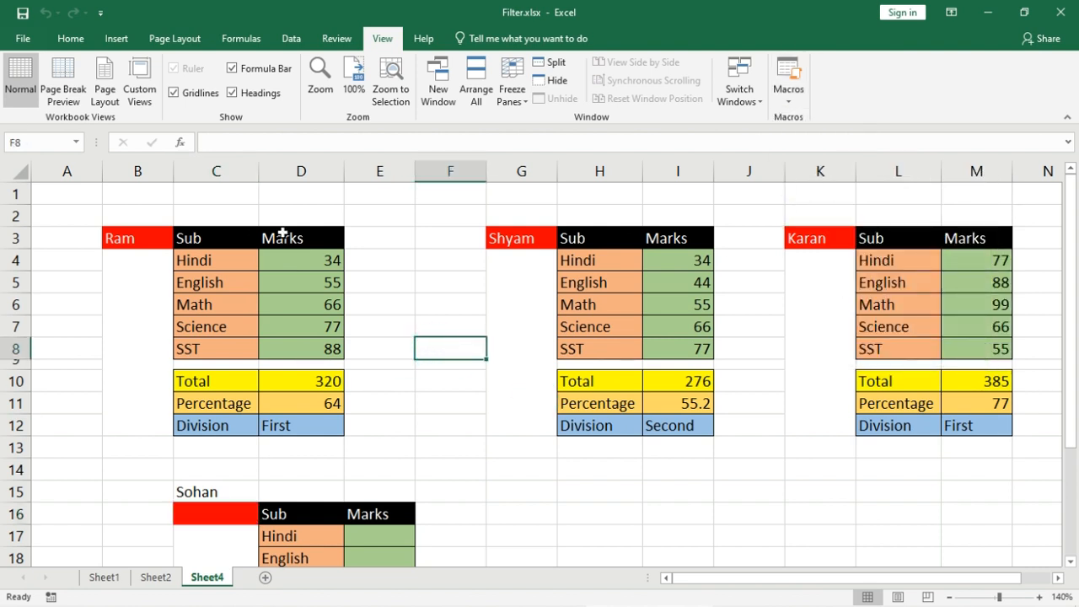
{"action": "left_click_drag", "start_coordinate": [521, 260], "coordinate": [521, 425]}
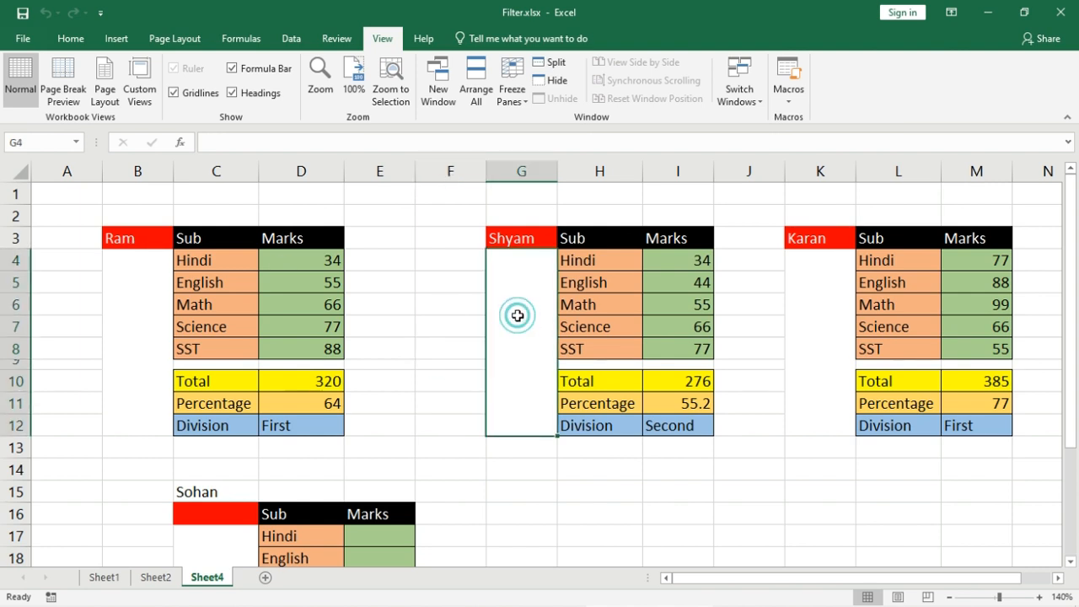
Toggle the Use Relative References option for macro recording and toggle it back.
{"action": "left_click", "coordinate": [794, 102]}
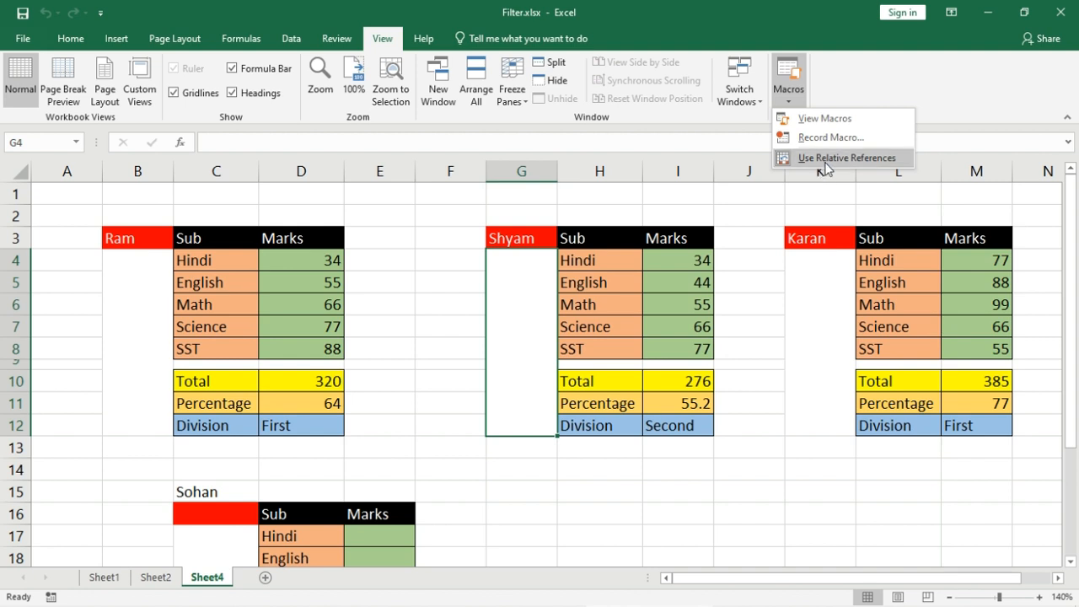
{"action": "left_click", "coordinate": [822, 159]}
{"action": "left_click", "coordinate": [797, 102]}
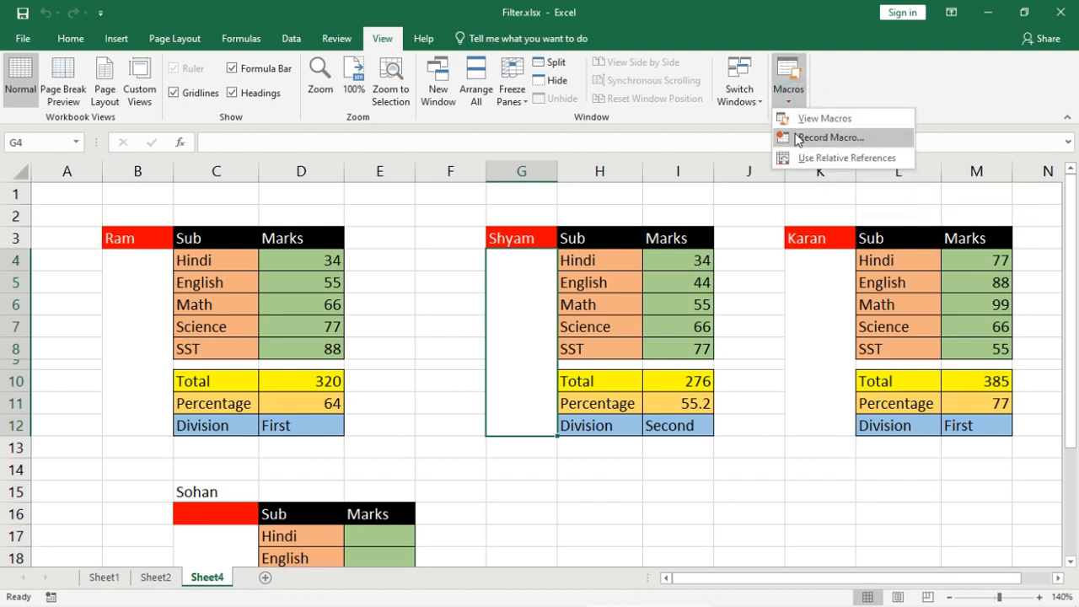
{"action": "left_click", "coordinate": [795, 159]}
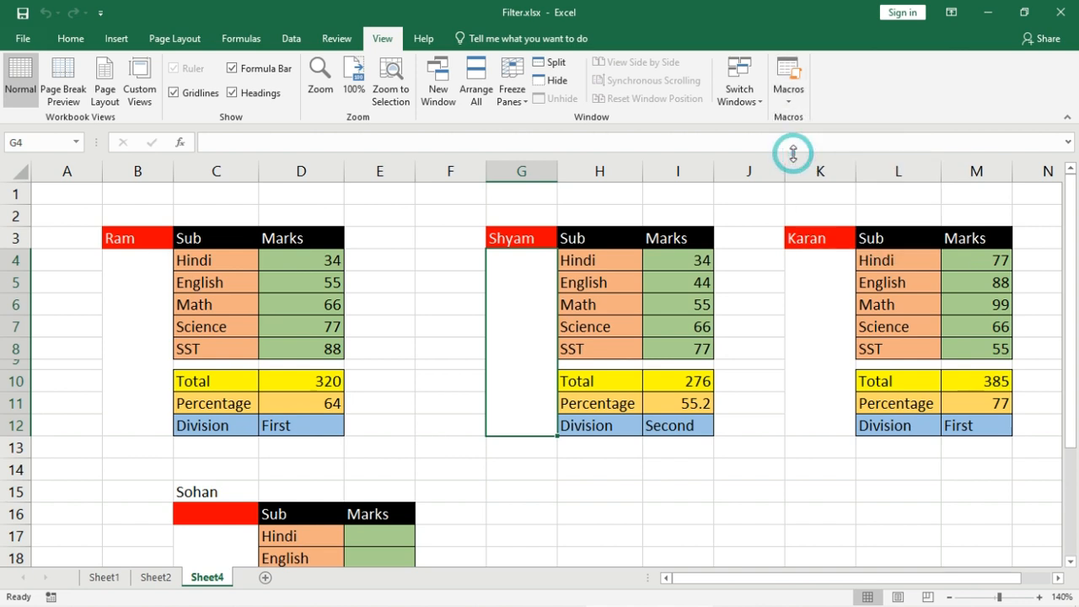
{"action": "left_click", "coordinate": [790, 101]}
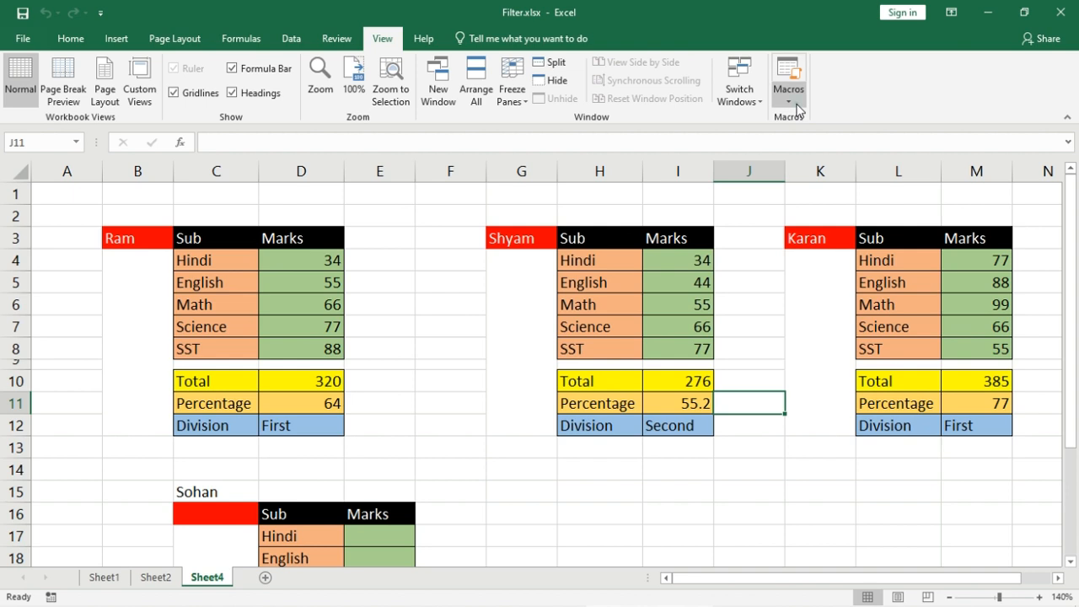
{"action": "left_click", "coordinate": [788, 95]}
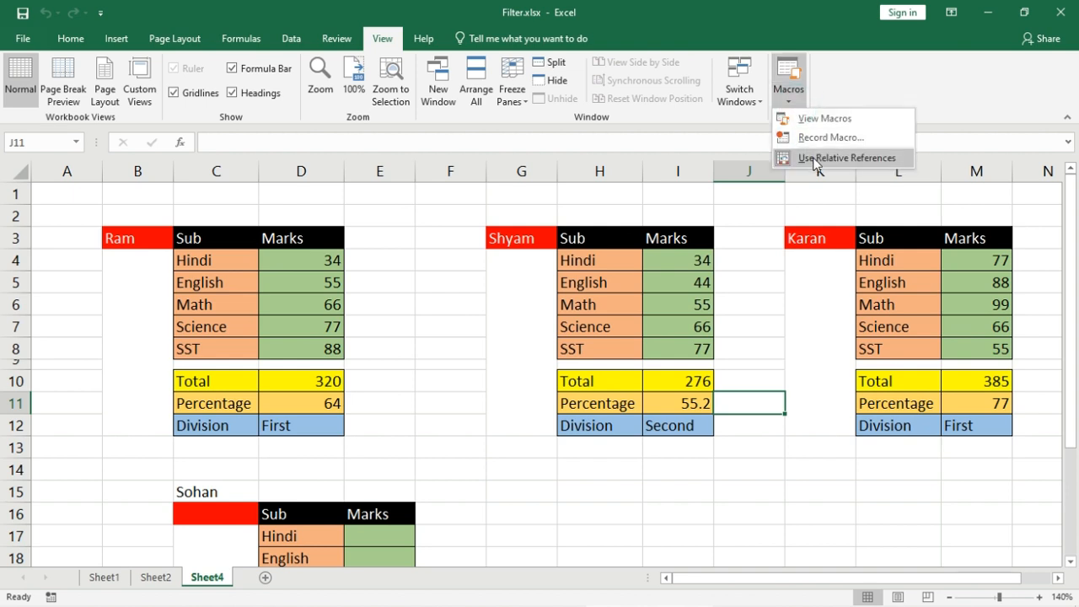
{"action": "left_click", "coordinate": [631, 200]}
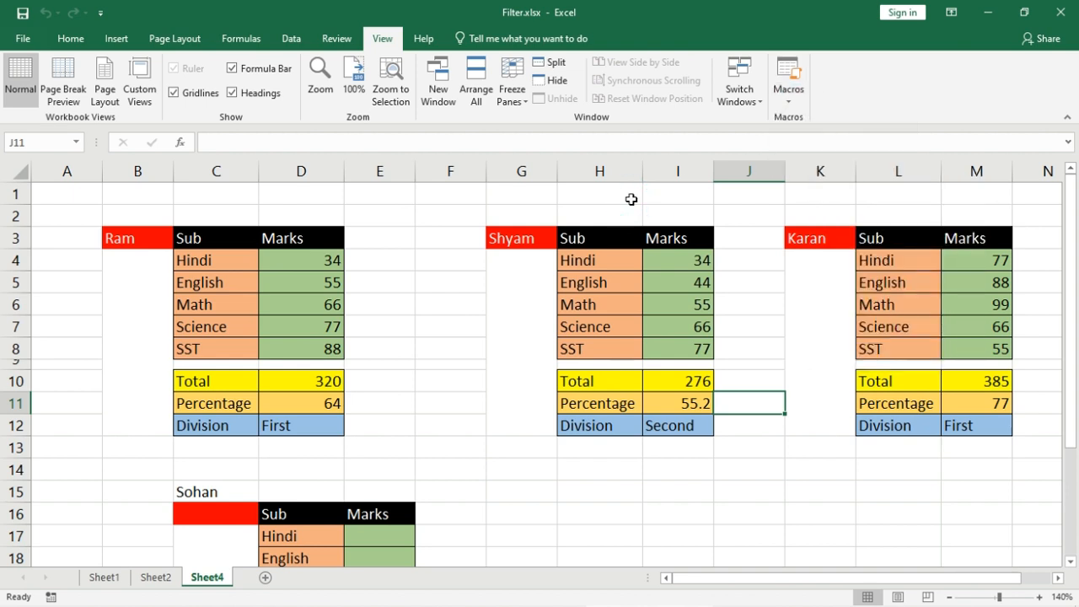
{"action": "left_click", "coordinate": [632, 199]}
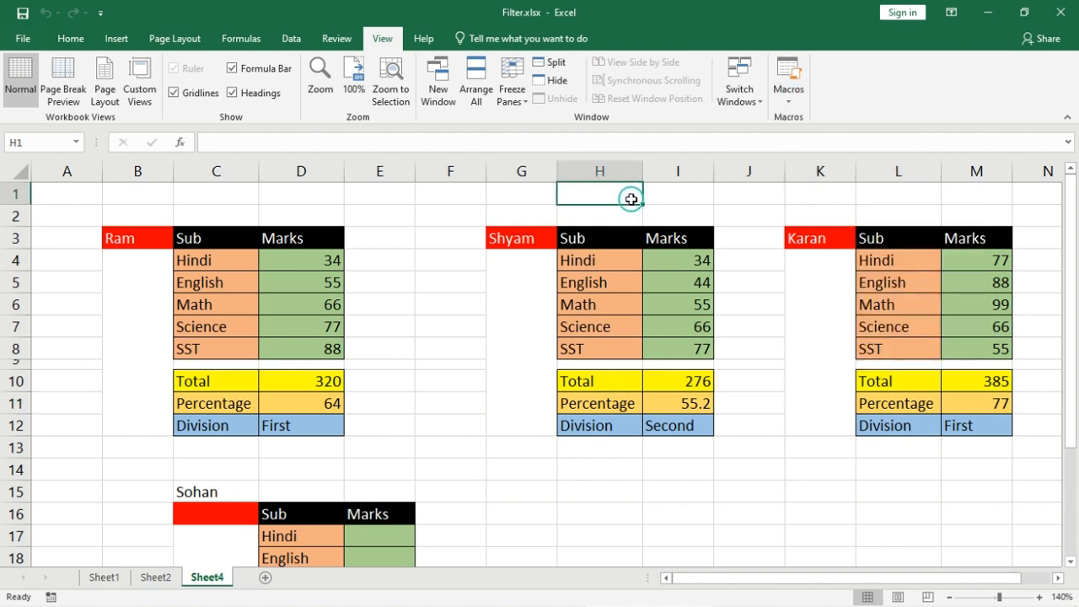
{"action": "left_click", "coordinate": [799, 102]}
{"action": "left_click", "coordinate": [662, 215]}
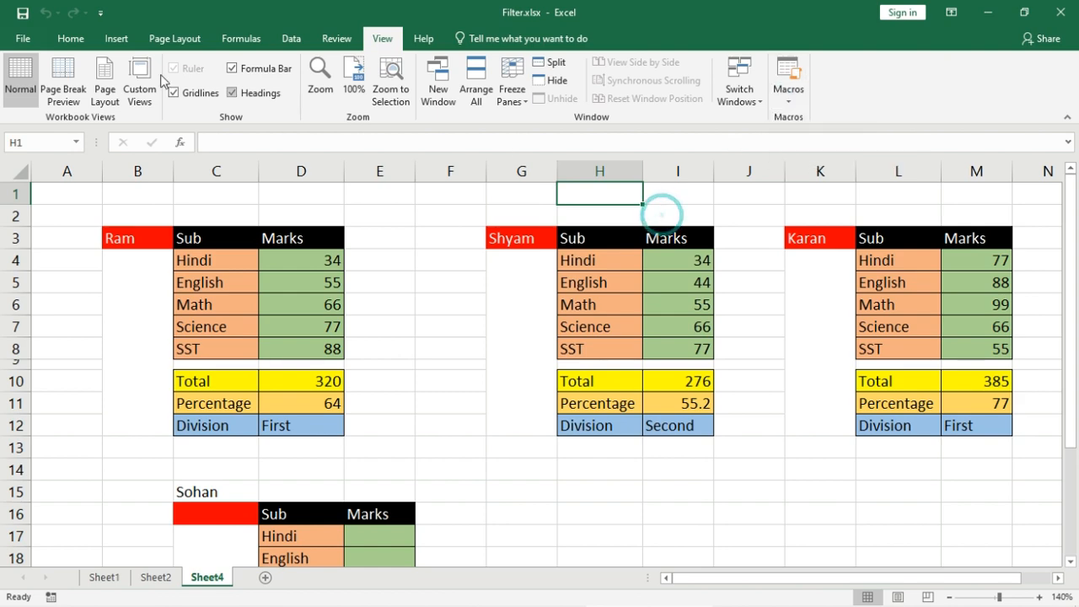
Open the Excel Options from the workbook's file view.
{"action": "left_click", "coordinate": [23, 39]}
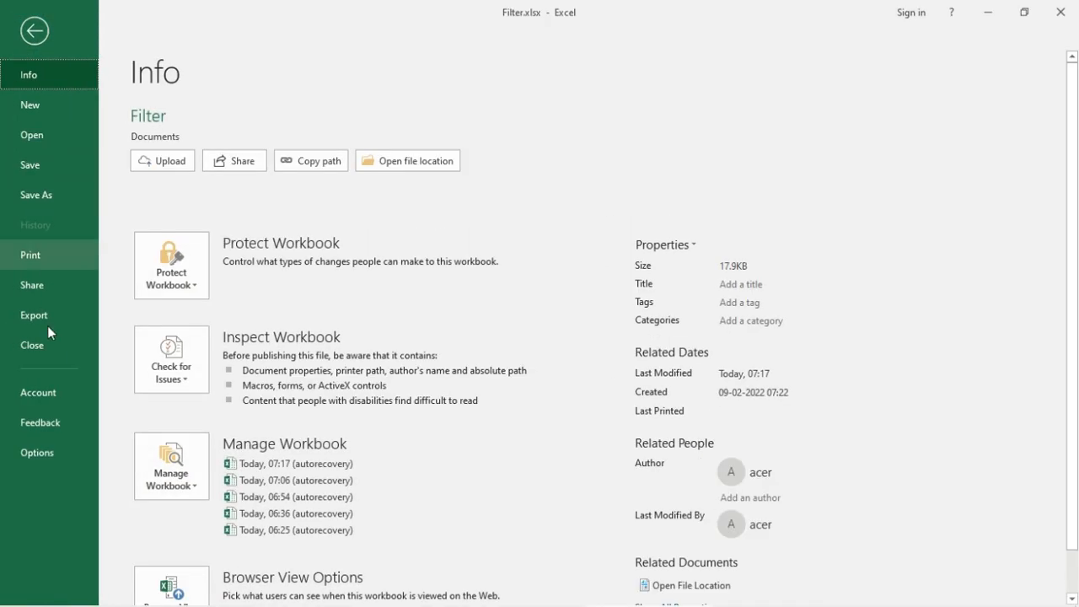
{"action": "left_click", "coordinate": [37, 453]}
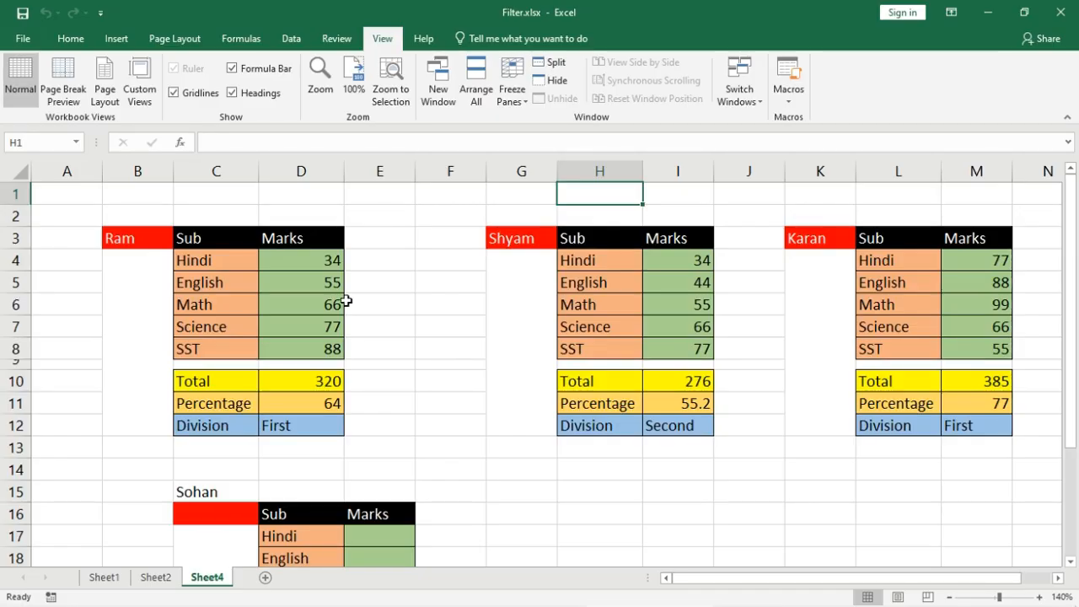
Add a new worksheet and turn off Use Relative References for macro recording.
{"action": "left_click", "coordinate": [464, 236]}
{"action": "left_click", "coordinate": [790, 96]}
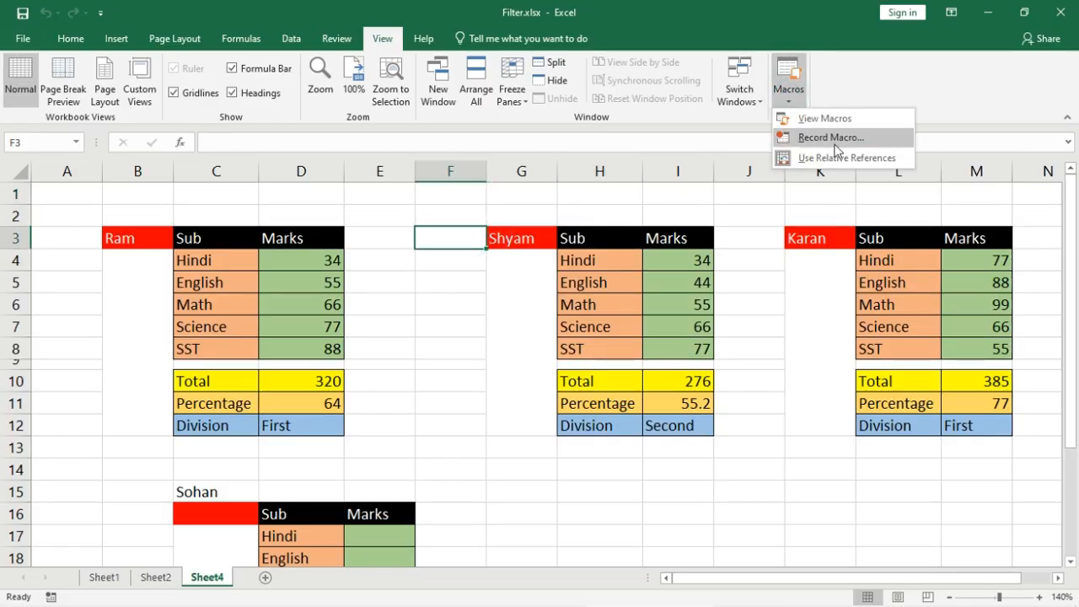
{"action": "left_click", "coordinate": [269, 580]}
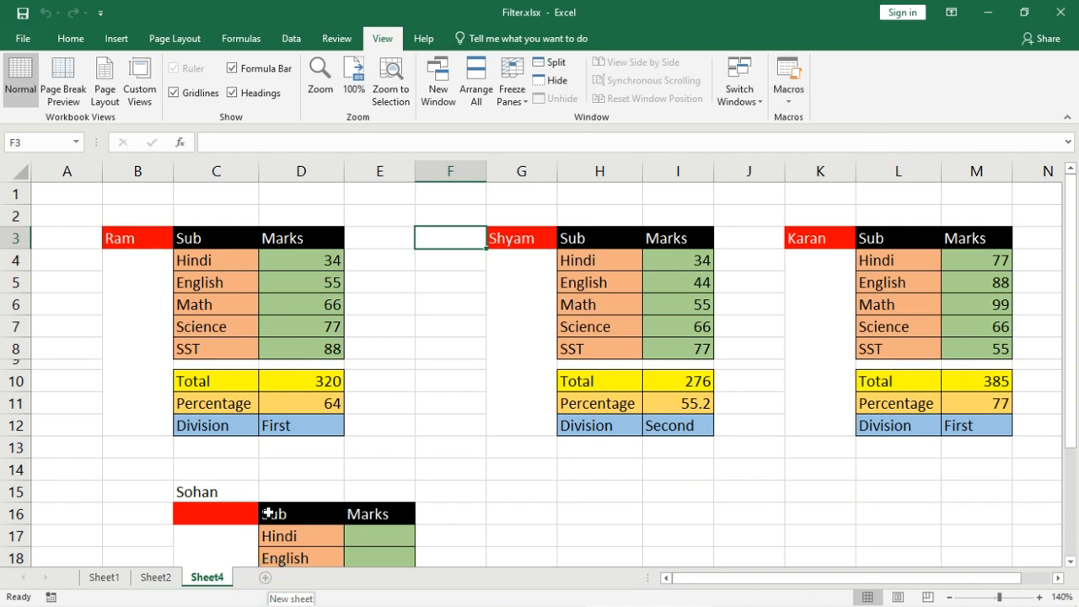
{"action": "left_click", "coordinate": [789, 94]}
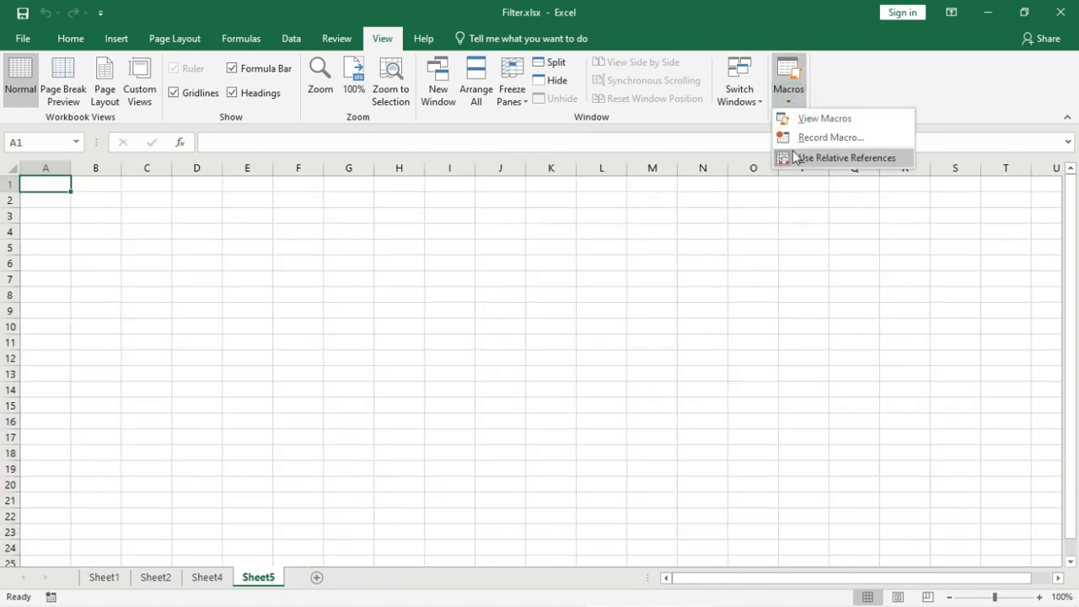
{"action": "left_click", "coordinate": [787, 160]}
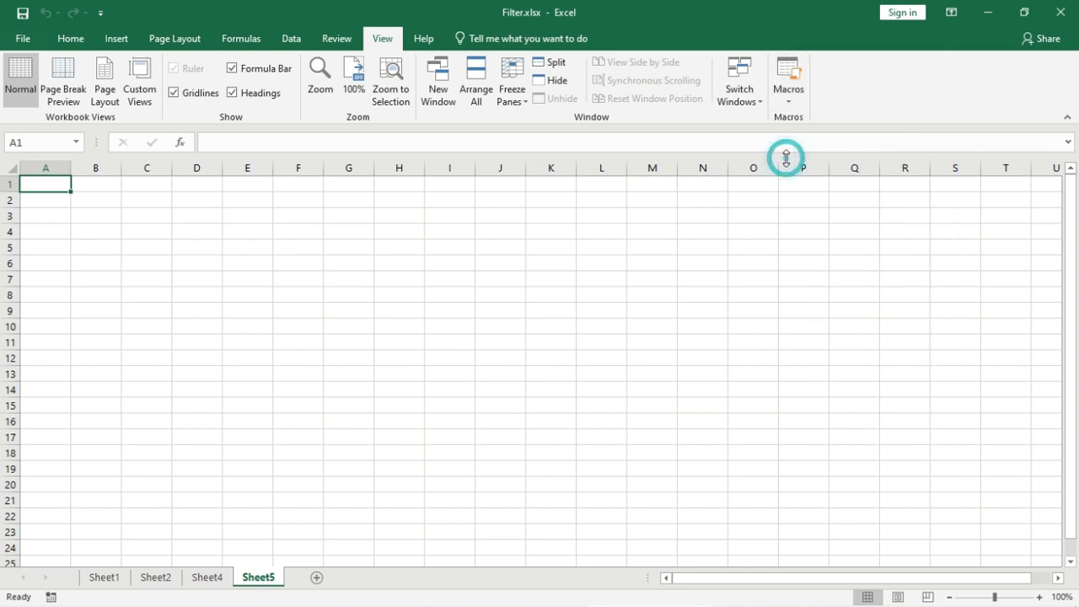
Start recording a macro named Macro6 in this workbook, with cell A1 selected on Sheet5.
{"action": "left_click", "coordinate": [794, 103]}
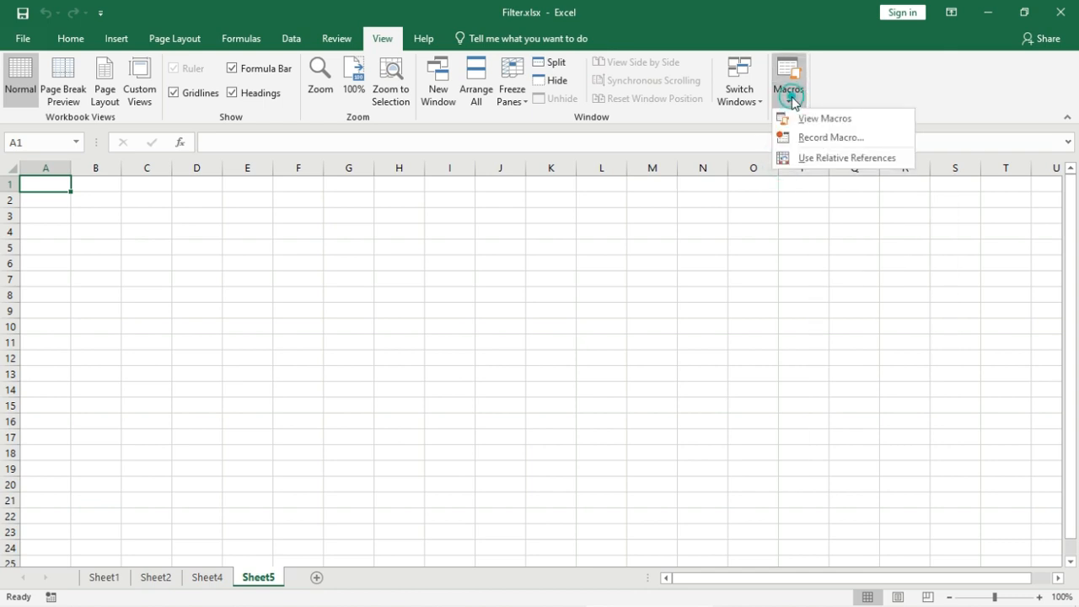
{"action": "left_click", "coordinate": [812, 137]}
{"action": "left_click", "coordinate": [760, 203]}
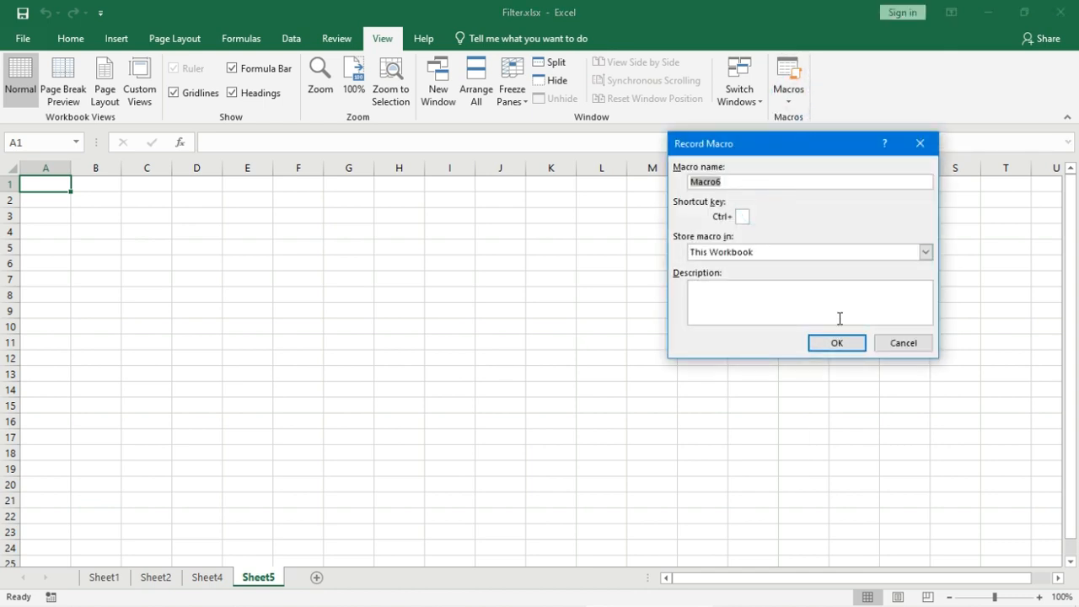
{"action": "left_click", "coordinate": [835, 343]}
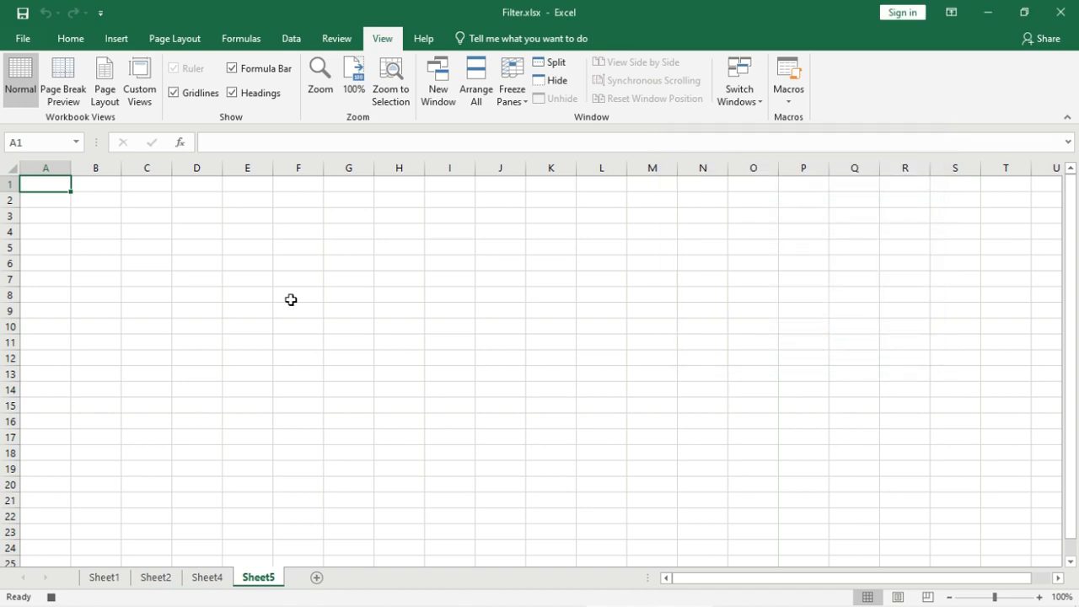
Enter lksdjfklsadf, f, sdf, sdf, fsd, fsda, f in A1:A7 and ert, ert, ter, ter in A9:A12.
{"action": "type", "text": "lksdjfklsad"}
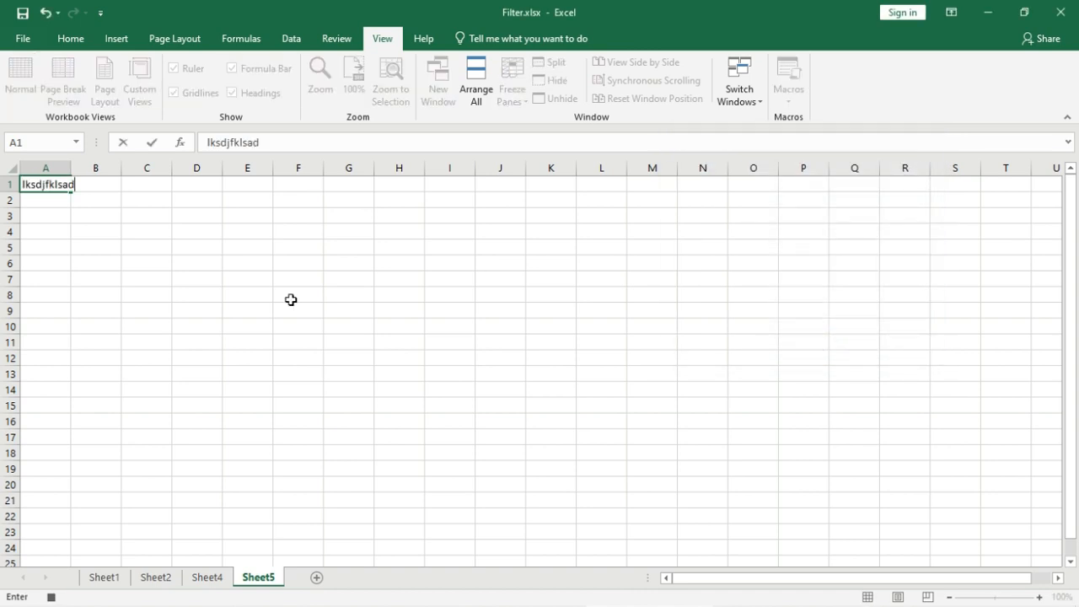
{"action": "type", "text": "f f sdf sdf fsd fsda f  ert ert ter"}
{"action": "key", "text": "Return"}
{"action": "type", "text": "ter"}
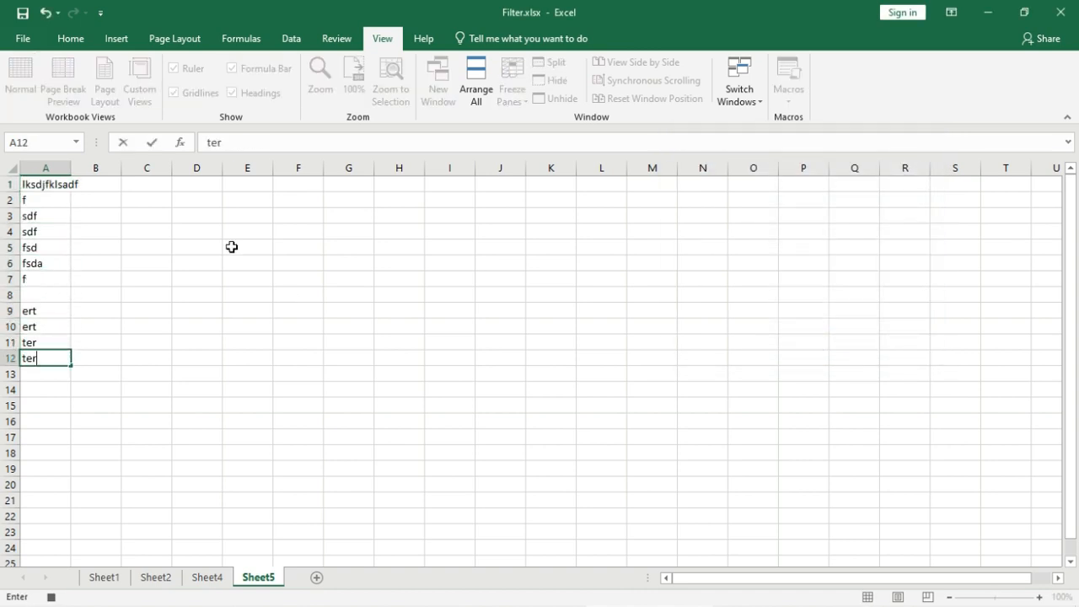
Fill the whole of column A with light blue and select cell D6.
{"action": "left_click", "coordinate": [42, 168]}
{"action": "left_click", "coordinate": [71, 37]}
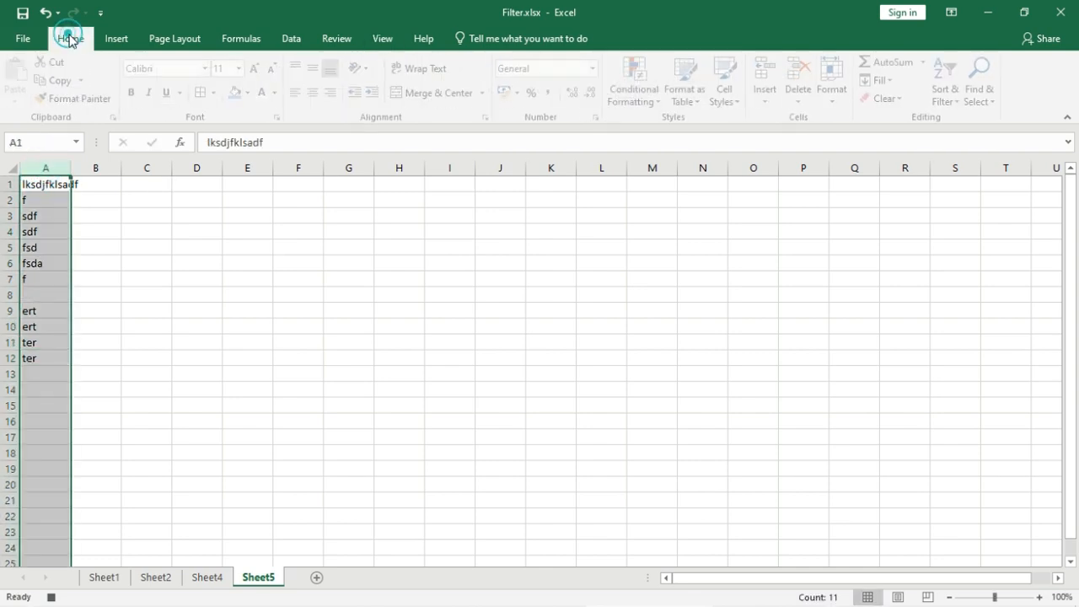
{"action": "left_click", "coordinate": [241, 94]}
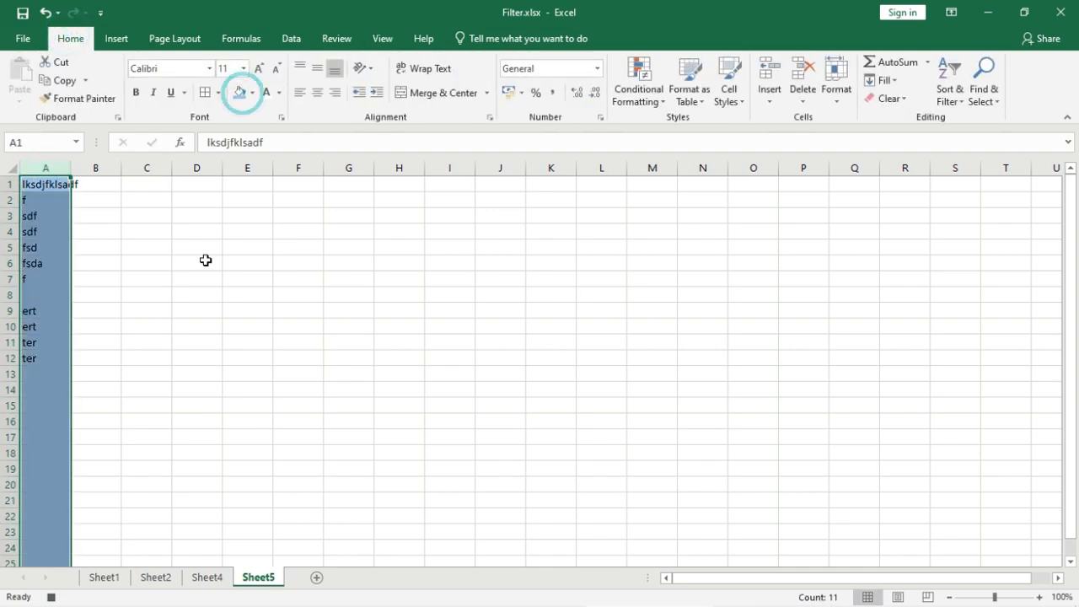
{"action": "left_click", "coordinate": [205, 261]}
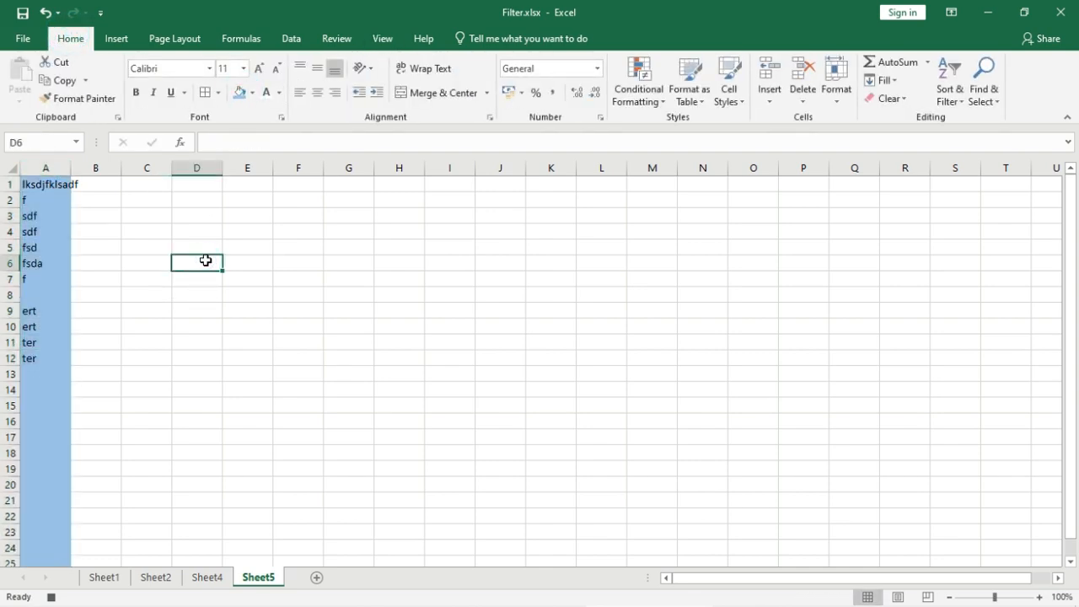
Stop recording the macro and select the empty cell L8.
{"action": "left_click", "coordinate": [382, 38]}
{"action": "left_click", "coordinate": [791, 95]}
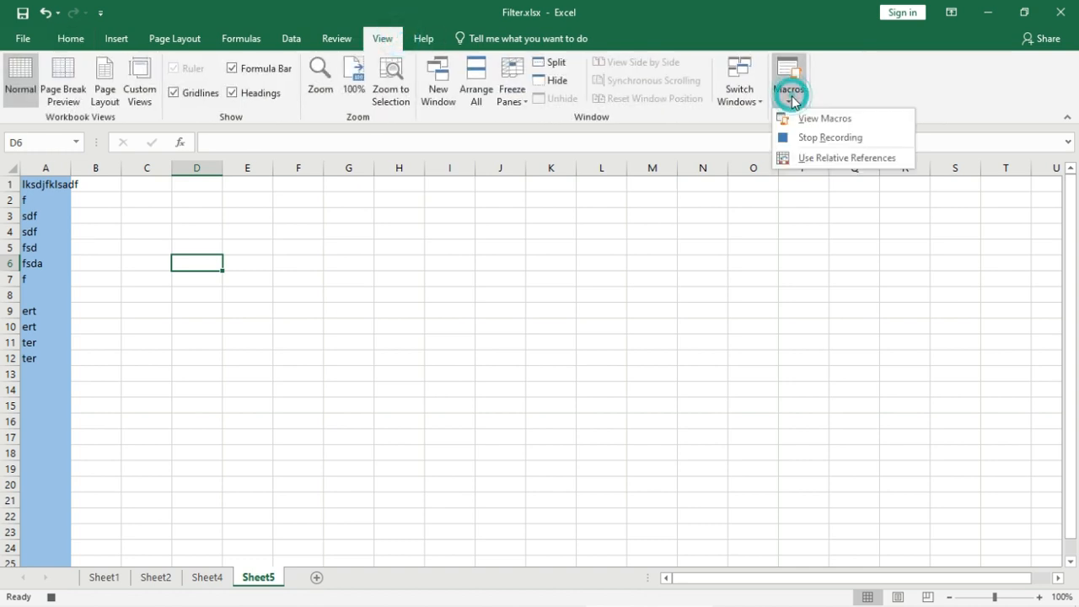
{"action": "left_click", "coordinate": [814, 137]}
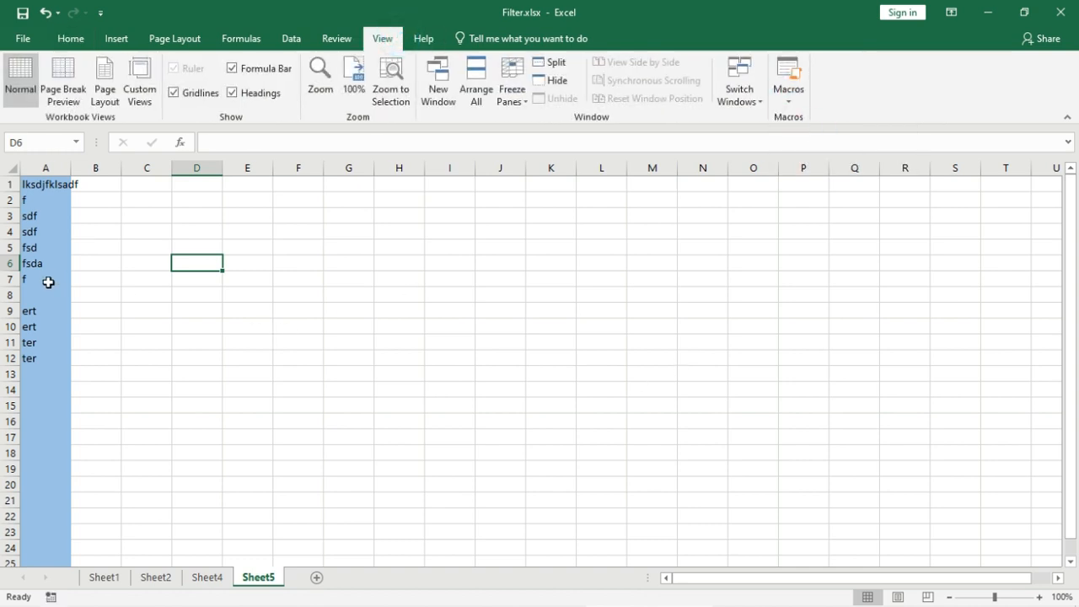
{"action": "left_click", "coordinate": [587, 299]}
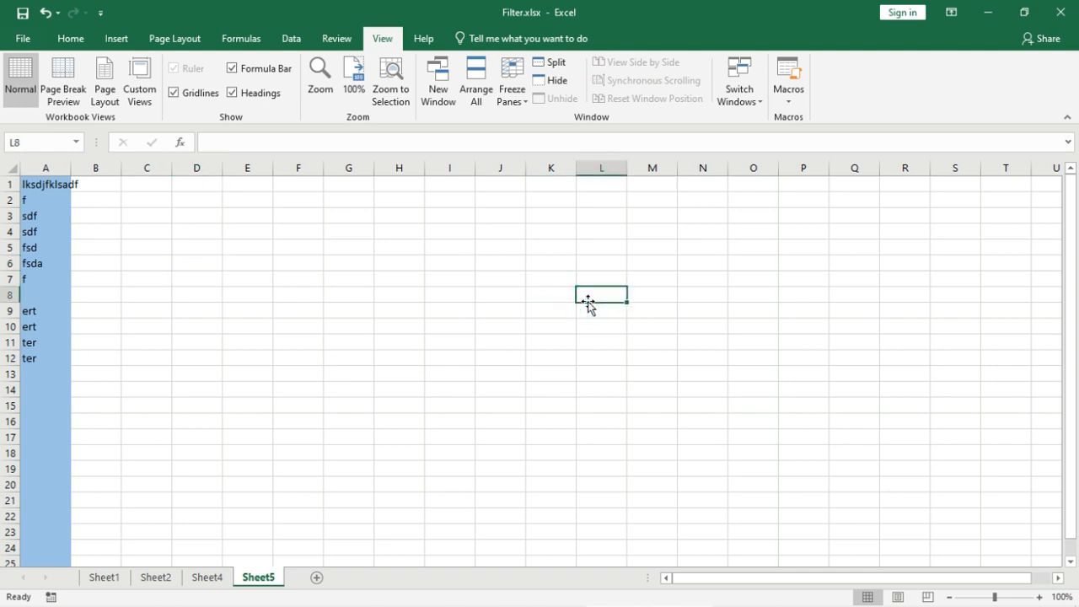
Add another new worksheet, select cell K3 and run Macro6 there.
{"action": "left_click", "coordinate": [320, 580]}
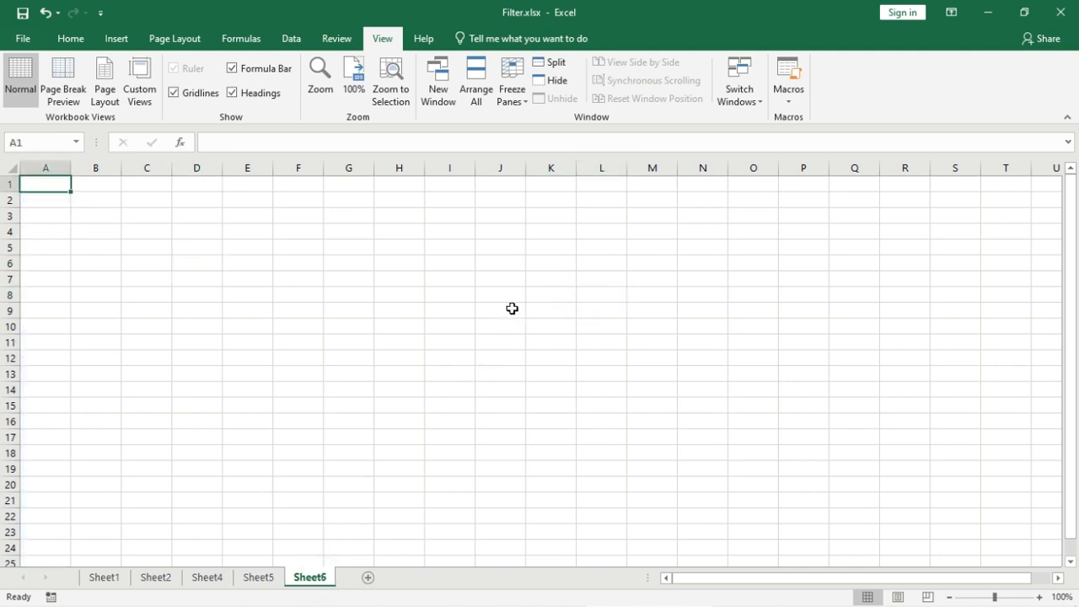
{"action": "left_click", "coordinate": [547, 213]}
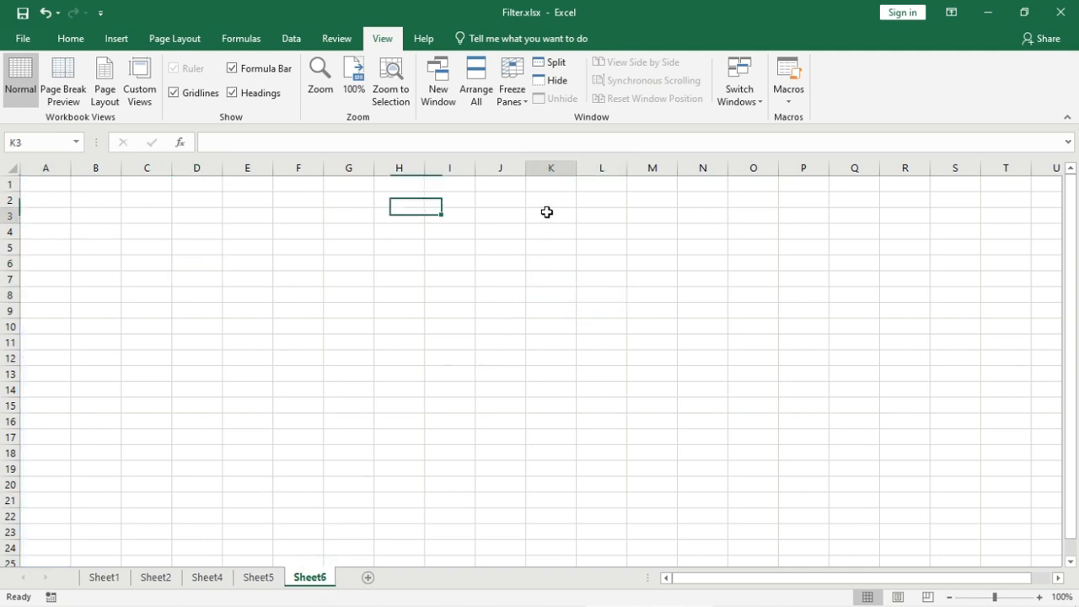
{"action": "left_click", "coordinate": [792, 100]}
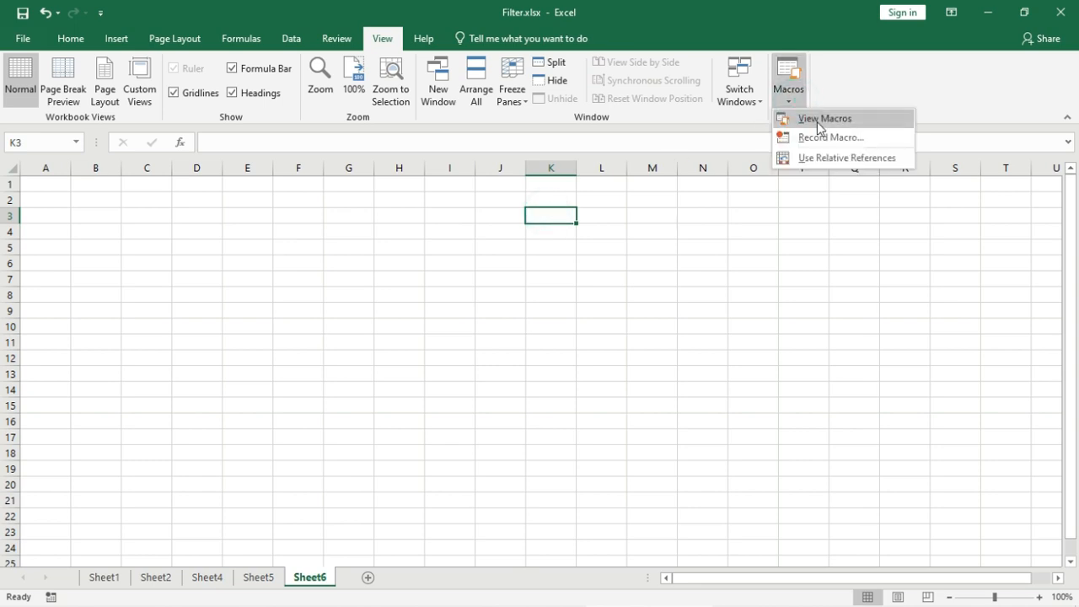
{"action": "left_click", "coordinate": [818, 118]}
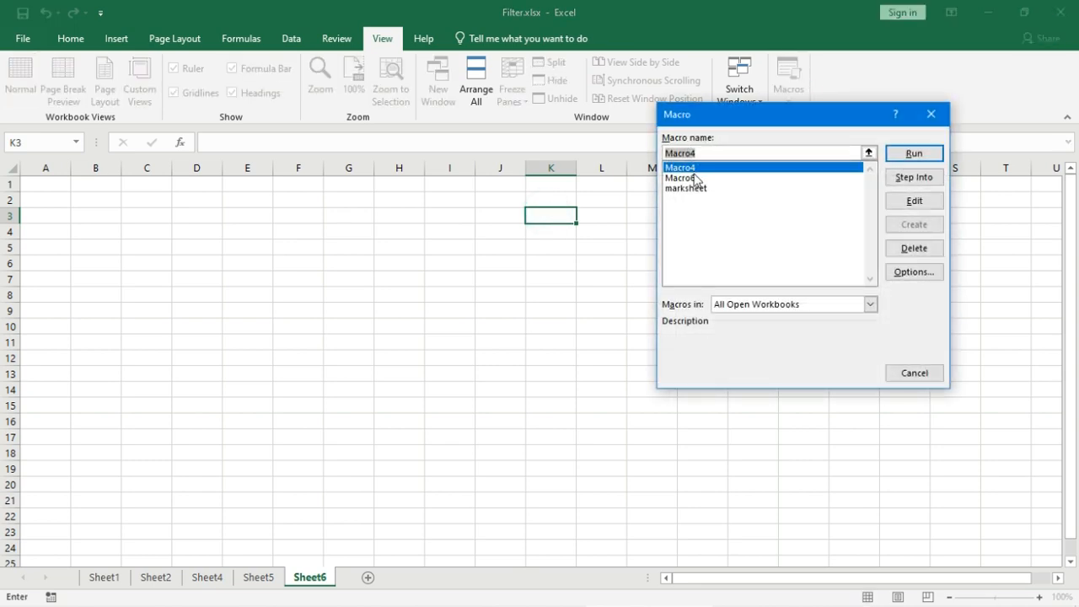
{"action": "left_click", "coordinate": [697, 178]}
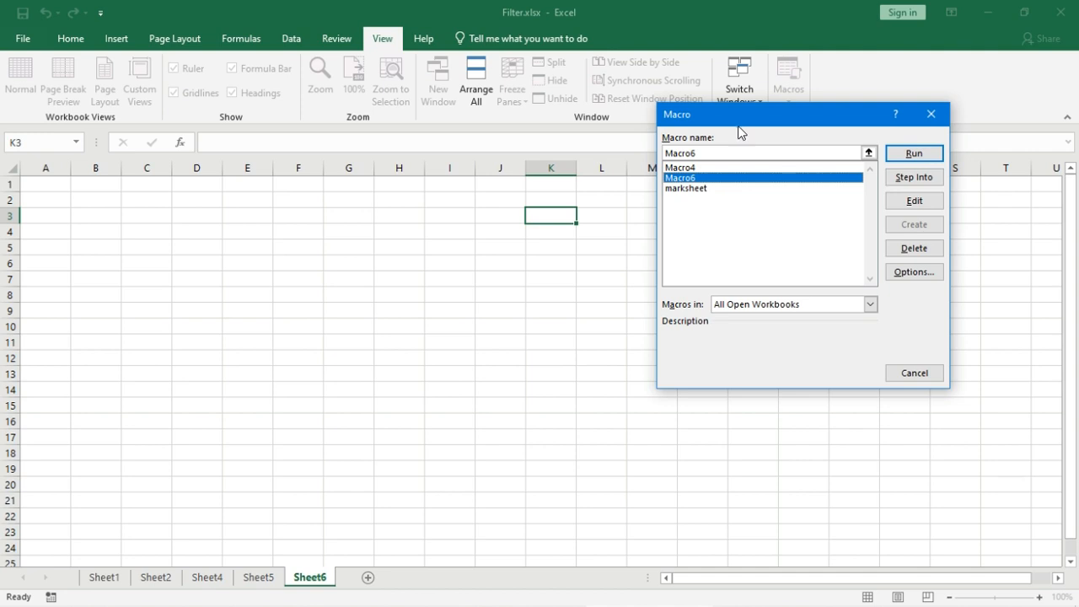
{"action": "left_click_drag", "start_coordinate": [746, 115], "coordinate": [749, 102]}
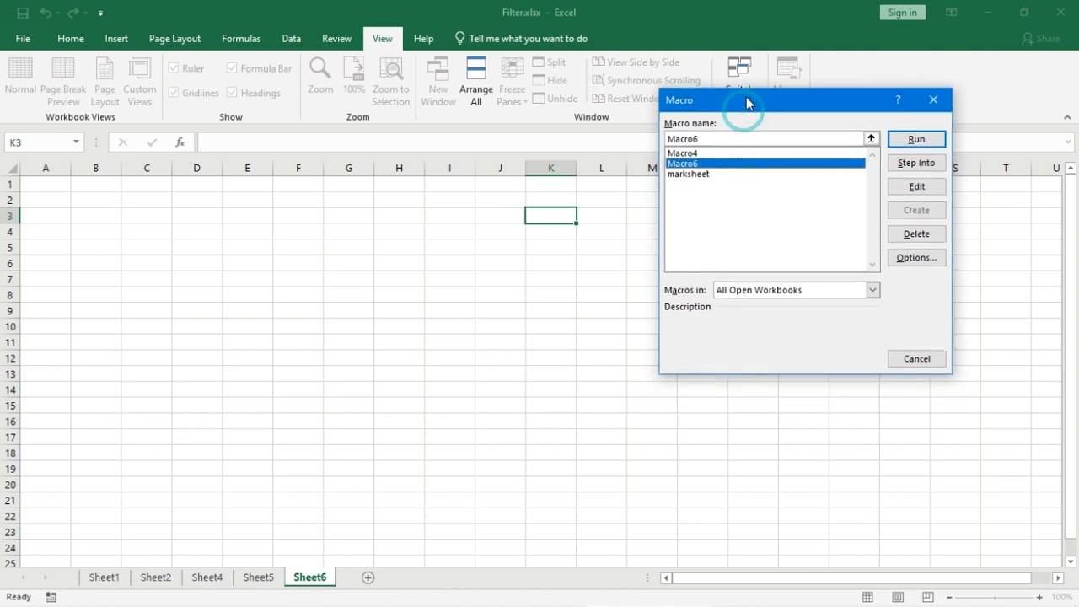
{"action": "left_click", "coordinate": [904, 141]}
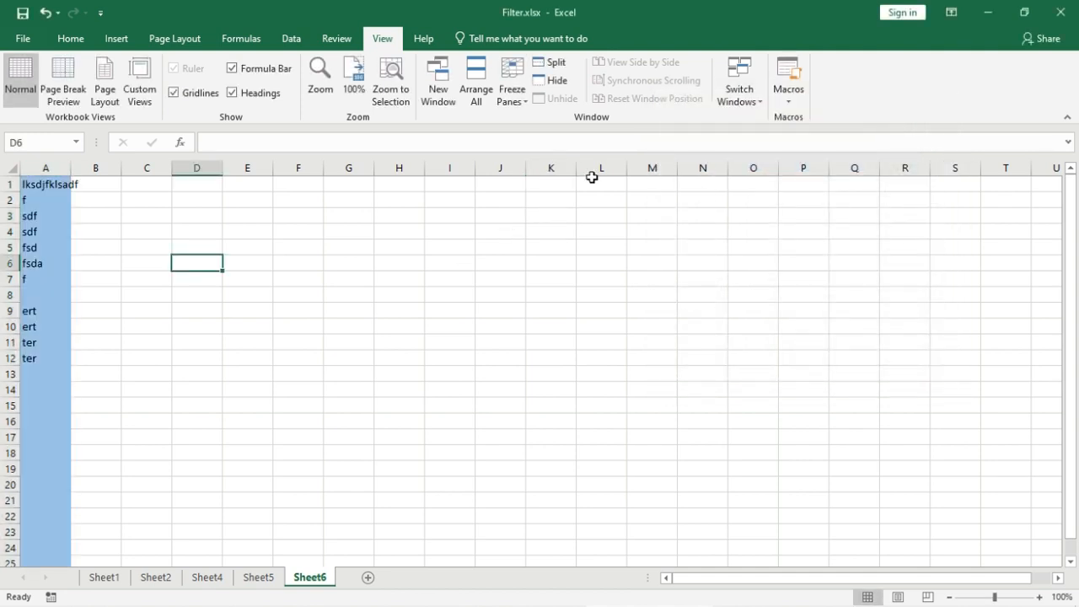
Compare Sheet5 and Sheet6 to see in which cells the recorded macro places its entries.
{"action": "left_click", "coordinate": [41, 185]}
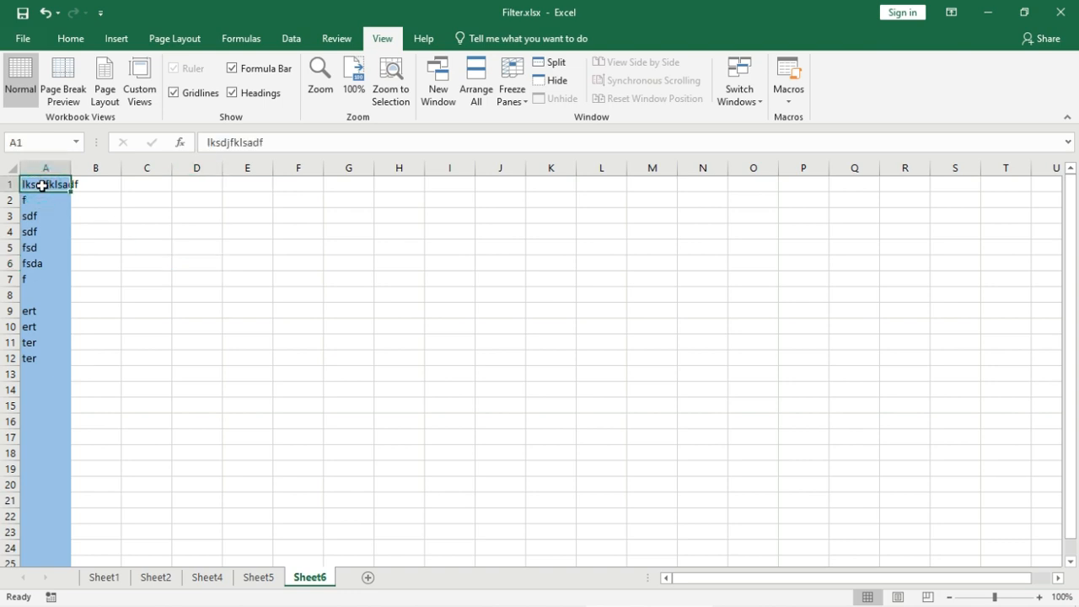
{"action": "left_click", "coordinate": [258, 577]}
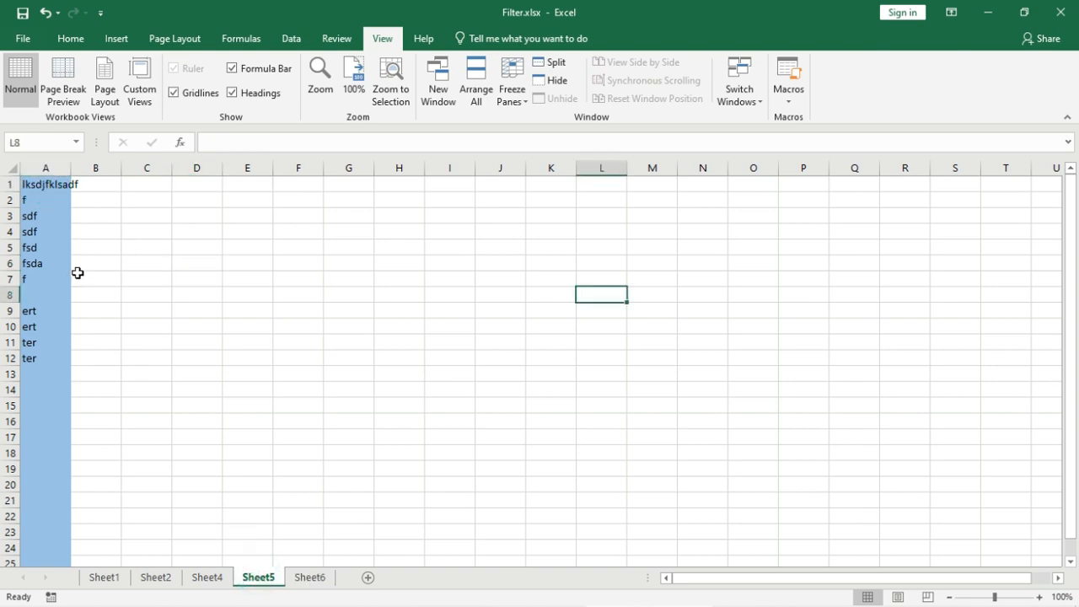
{"action": "left_click", "coordinate": [307, 578]}
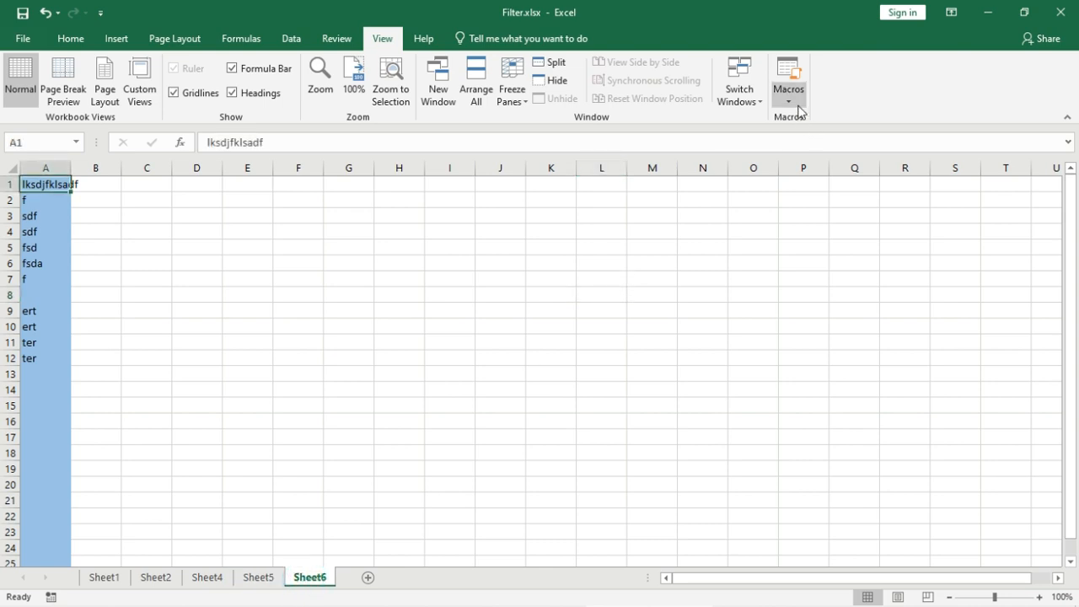
{"action": "left_click", "coordinate": [268, 584]}
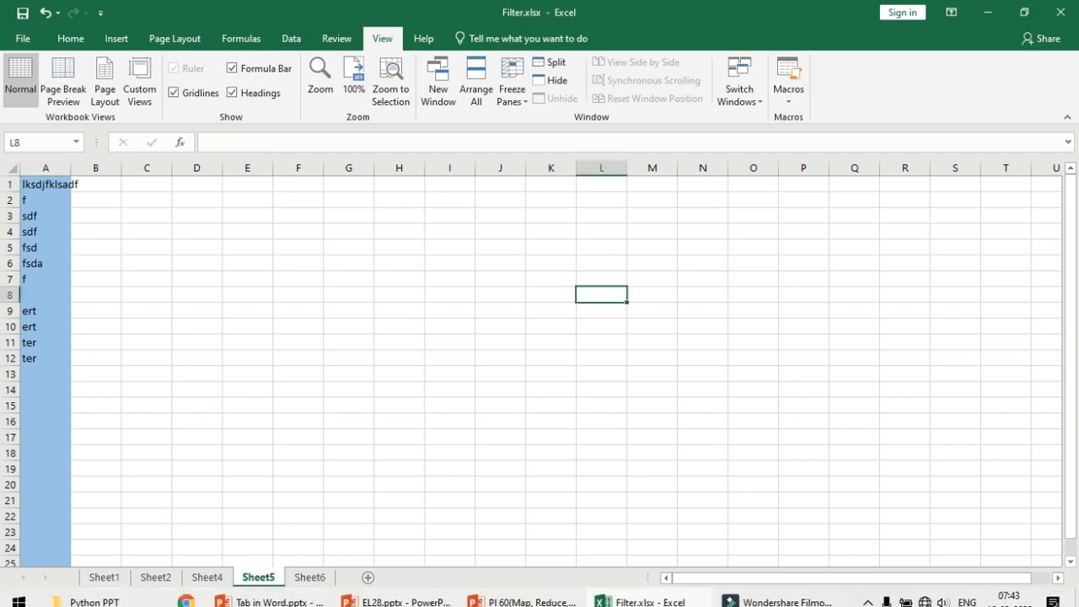
{"action": "left_click", "coordinate": [312, 579]}
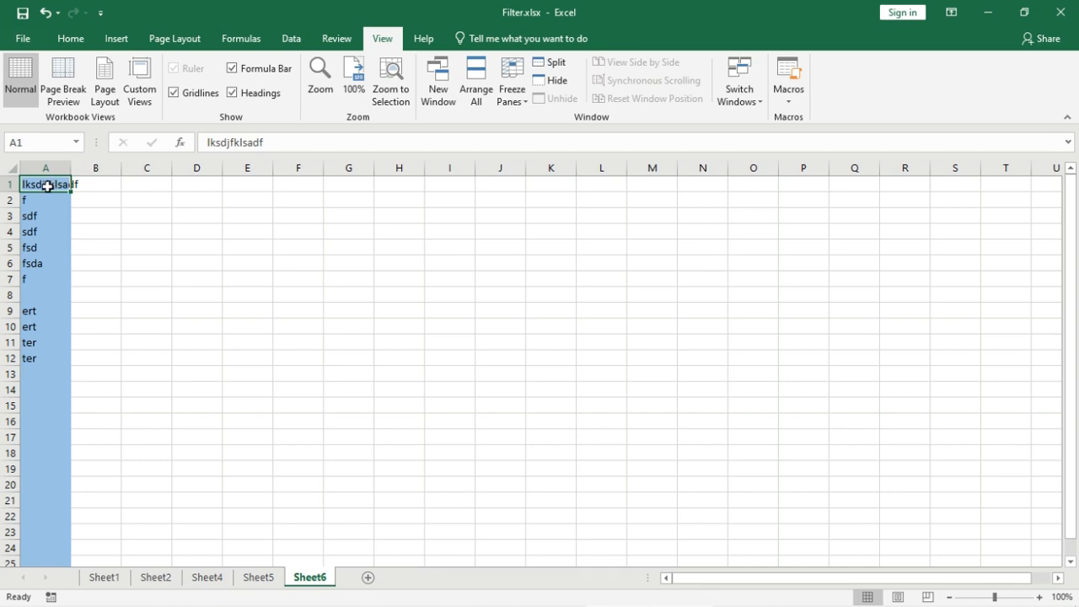
{"action": "left_click", "coordinate": [751, 255]}
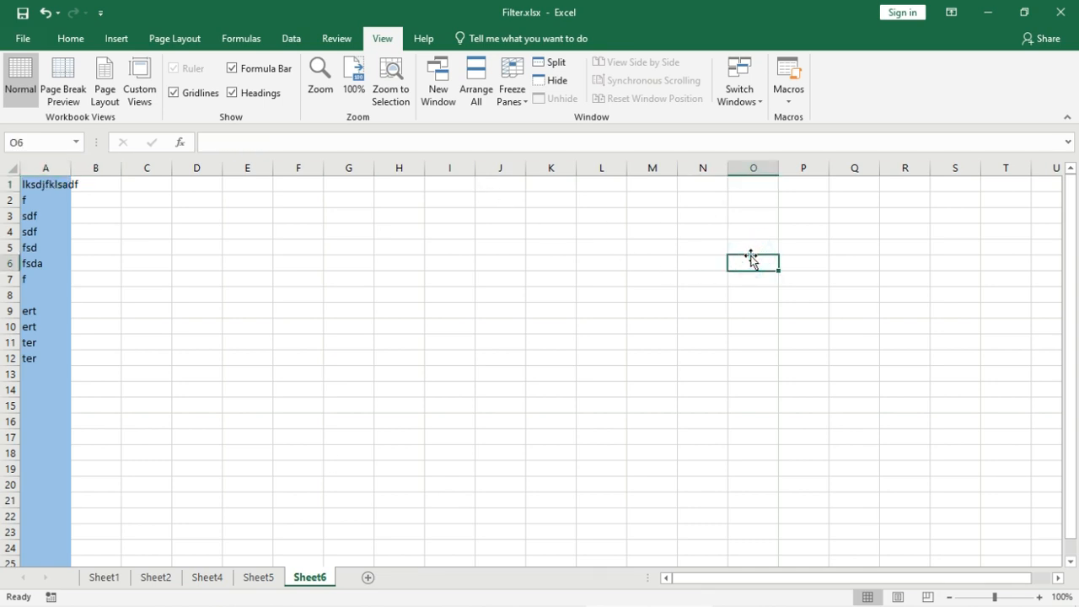
Turn on Use Relative References for macro recording and review the option's description.
{"action": "left_click", "coordinate": [791, 99]}
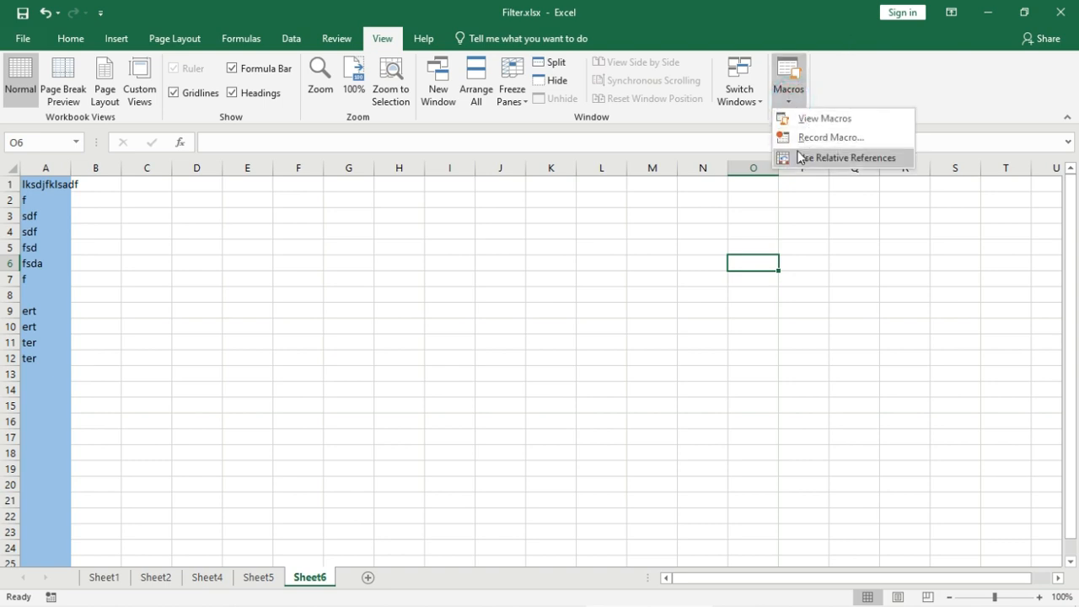
{"action": "left_click", "coordinate": [792, 157]}
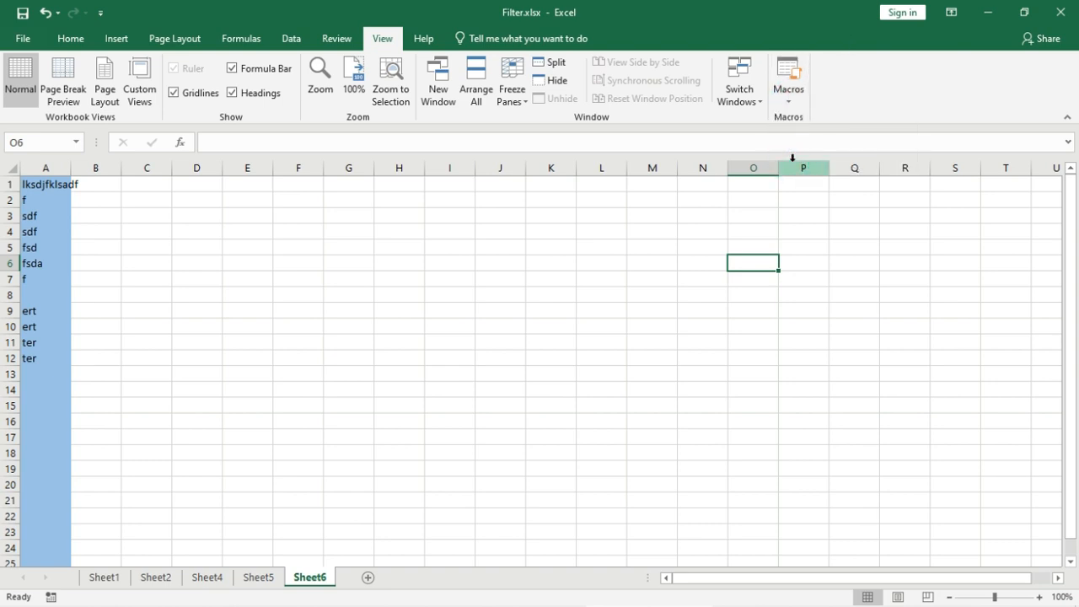
{"action": "left_click", "coordinate": [796, 101]}
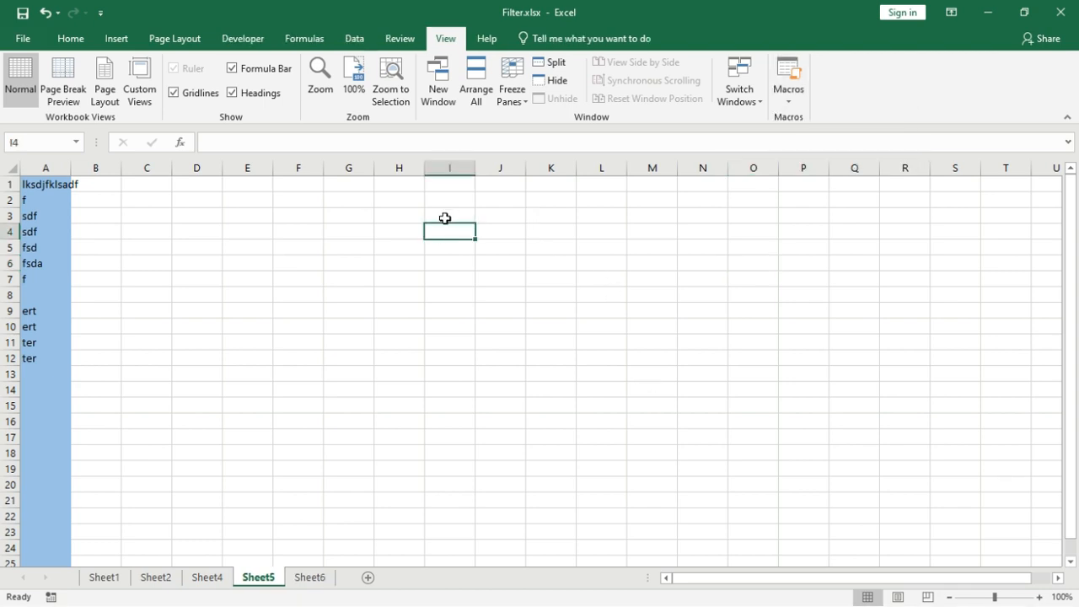
{"action": "left_click", "coordinate": [788, 94]}
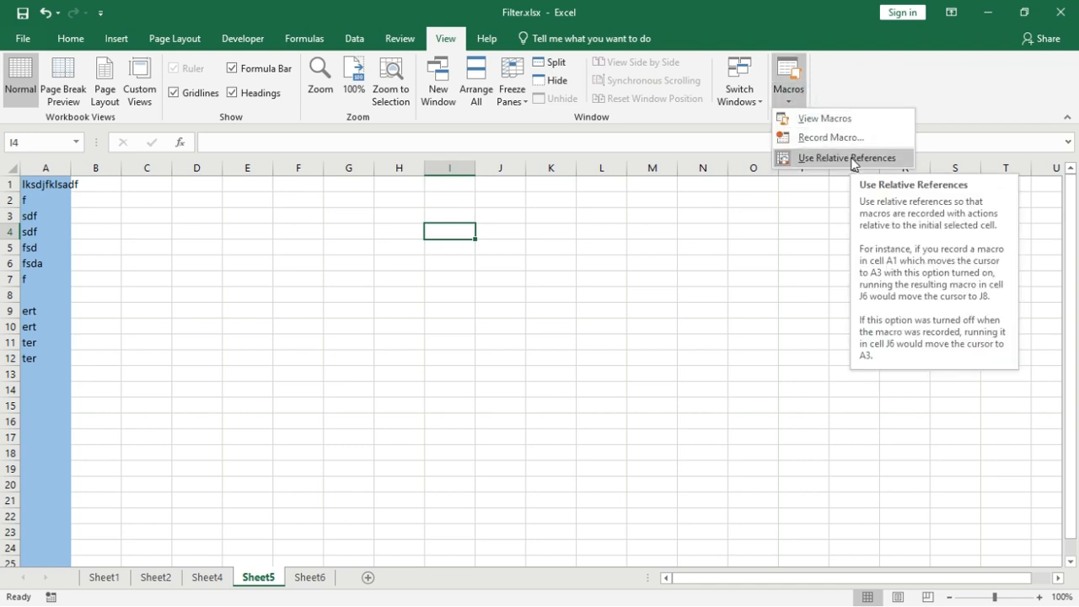
{"action": "left_click", "coordinate": [609, 251]}
Start recording a macro named vip from cell I4 with q as its shortcut letter, stored in This Workbook.
{"action": "left_click", "coordinate": [464, 234]}
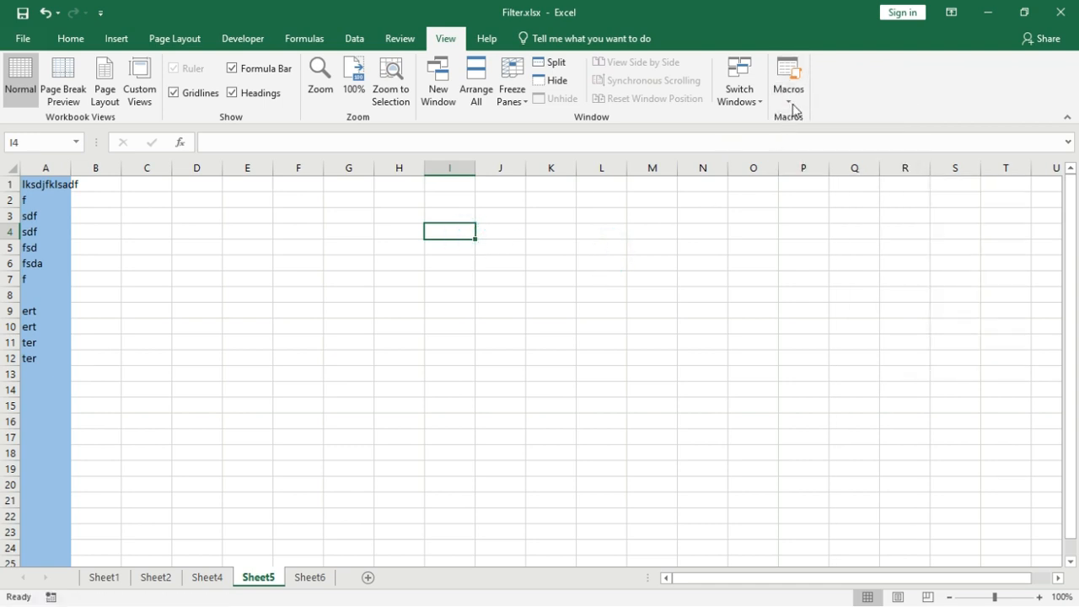
{"action": "left_click", "coordinate": [790, 101]}
{"action": "left_click", "coordinate": [830, 139]}
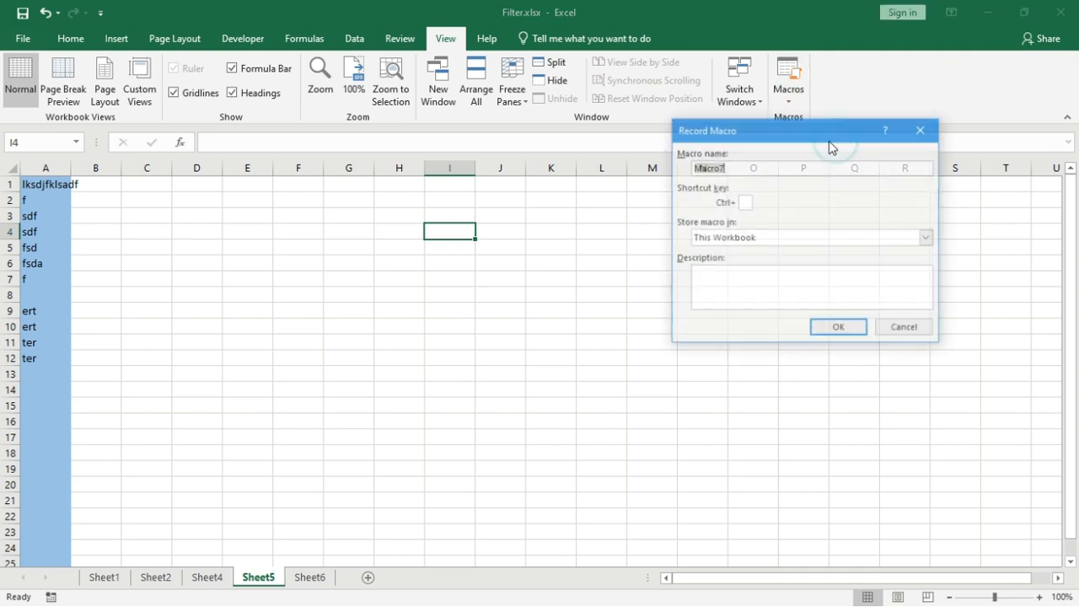
{"action": "left_click_drag", "start_coordinate": [742, 124], "coordinate": [747, 107]}
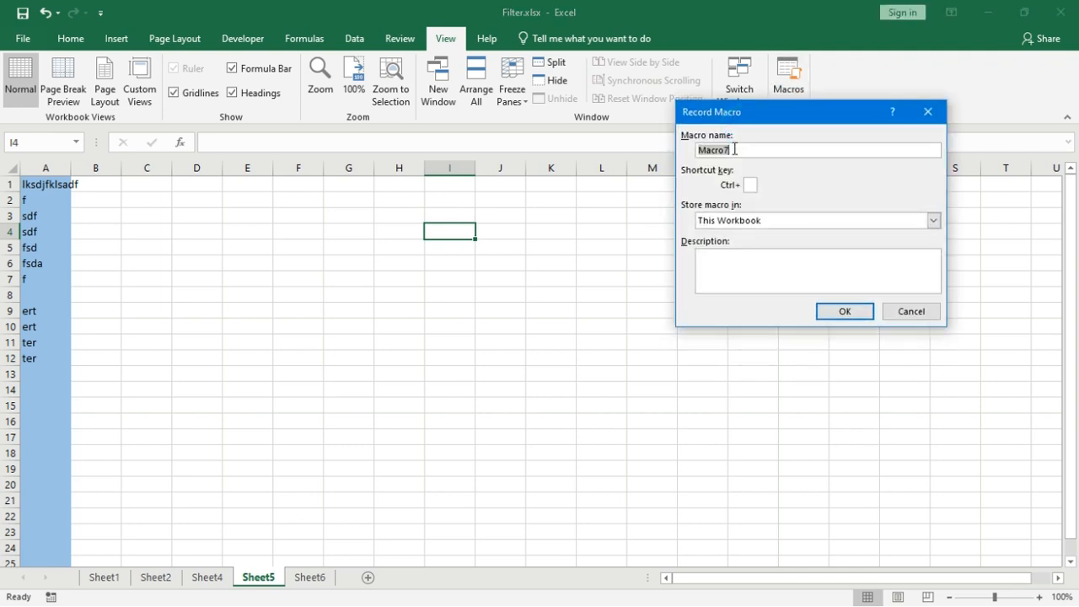
{"action": "left_click", "coordinate": [735, 149]}
{"action": "key", "text": "BackSpace"}
{"action": "left_click", "coordinate": [831, 311]}
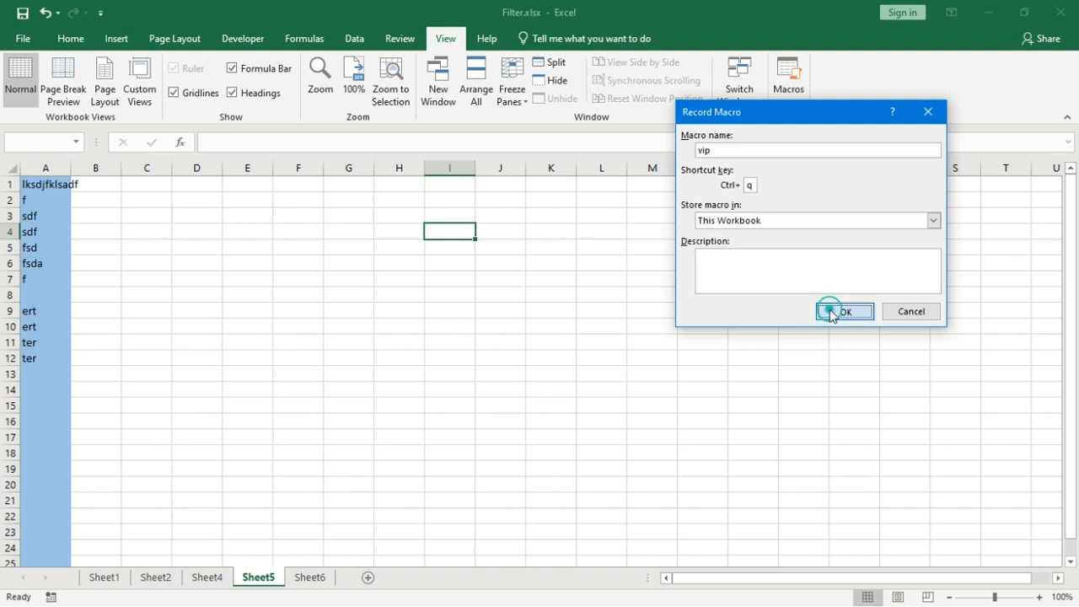
Enter lwekr, wer, wer, ert, ert, ter, ter, rt and four more ert in I4:I15, select O3 and stop recording.
{"action": "type", "text": "lwekr wer"}
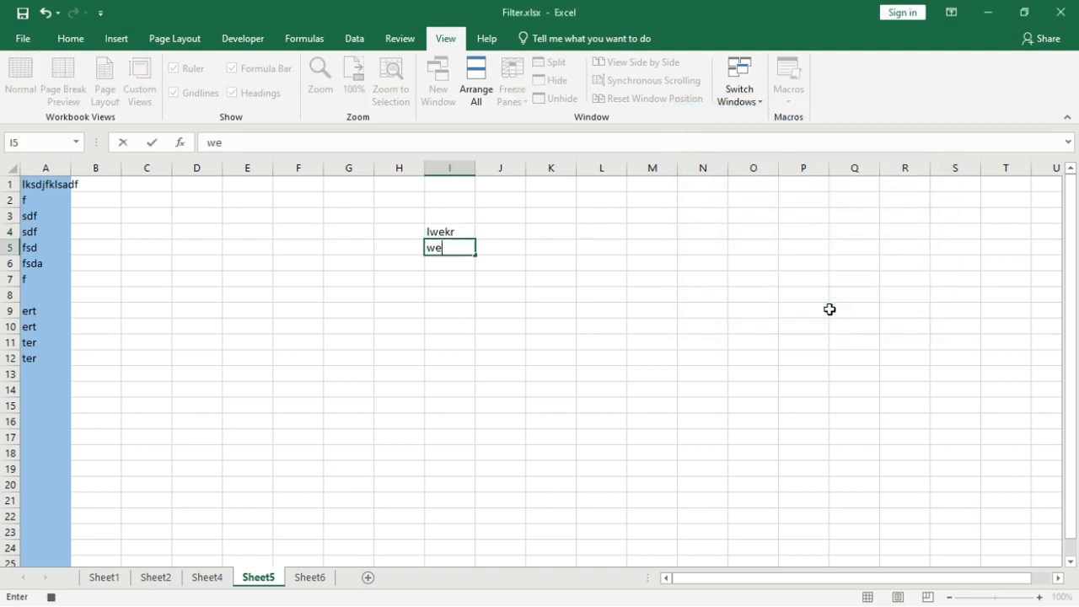
{"action": "type", "text": " wer ert ert ter ter rt ert ert ert ert"}
{"action": "key", "text": "Return"}
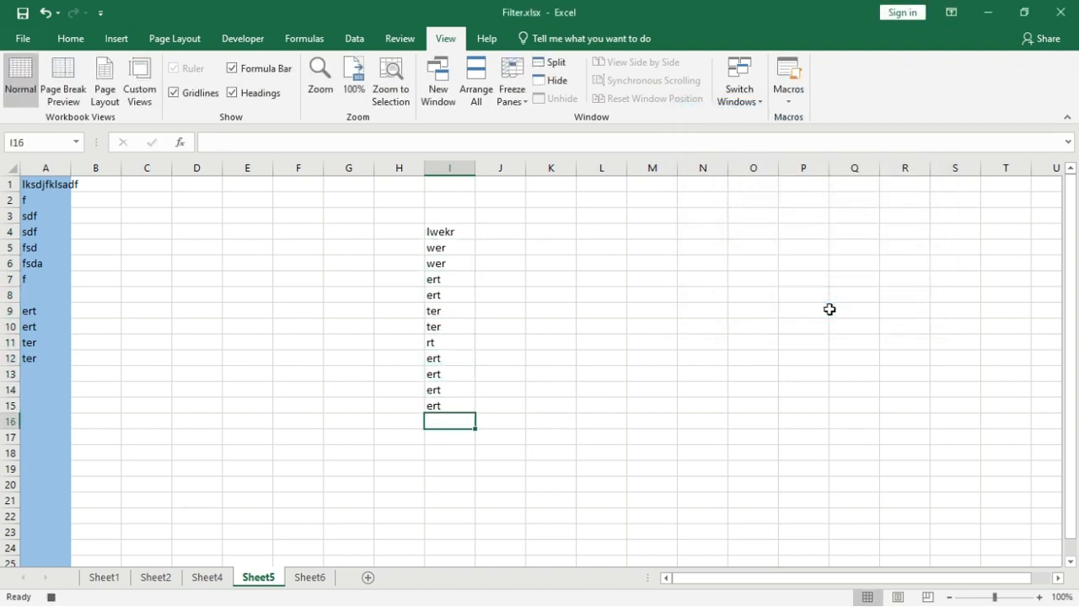
{"action": "left_click", "coordinate": [753, 217]}
{"action": "left_click", "coordinate": [788, 96]}
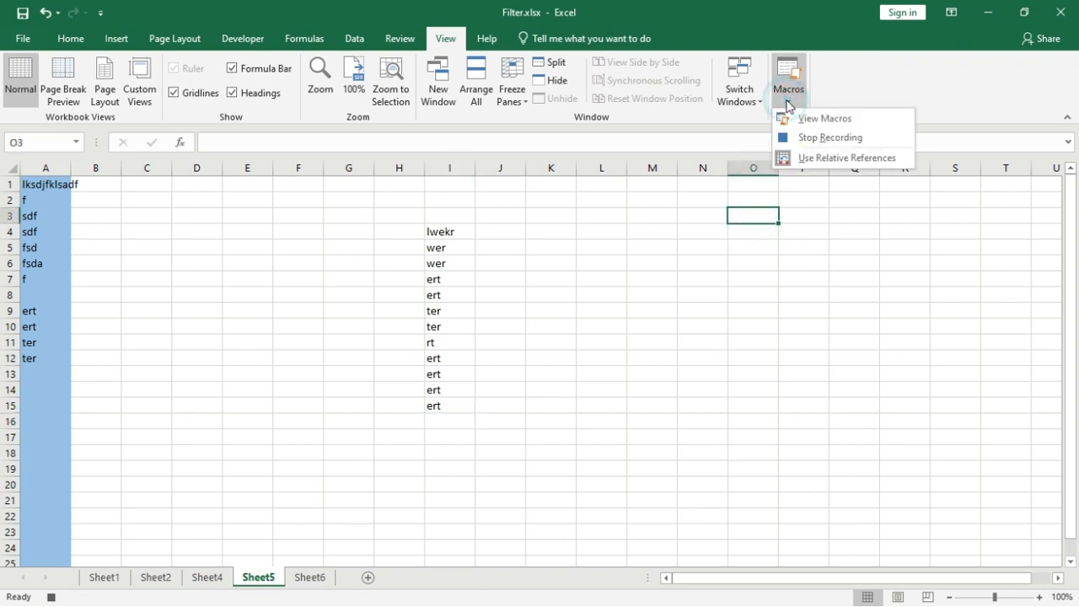
{"action": "left_click", "coordinate": [811, 137]}
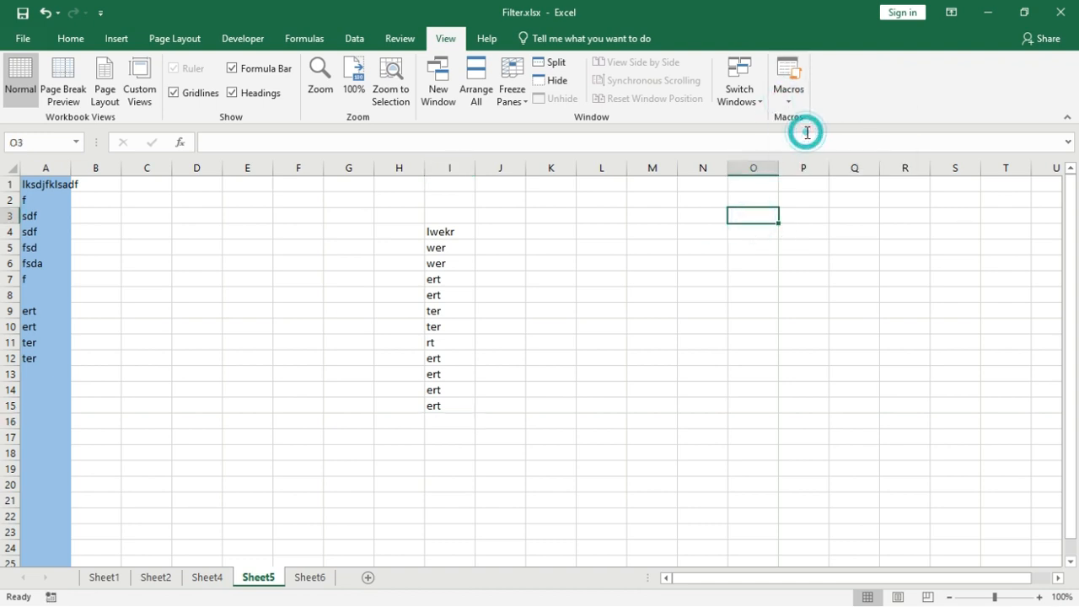
Run the vip macro at cell P4 and again at cell W4.
{"action": "left_click", "coordinate": [803, 234]}
{"action": "key", "text": "ctrl+q"}
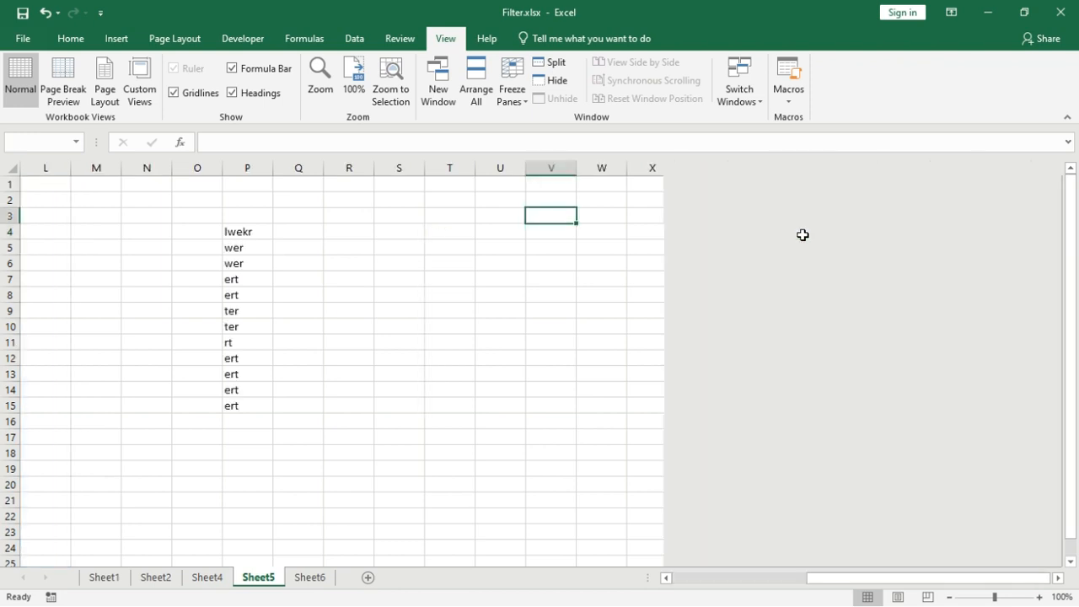
{"action": "left_click", "coordinate": [622, 235]}
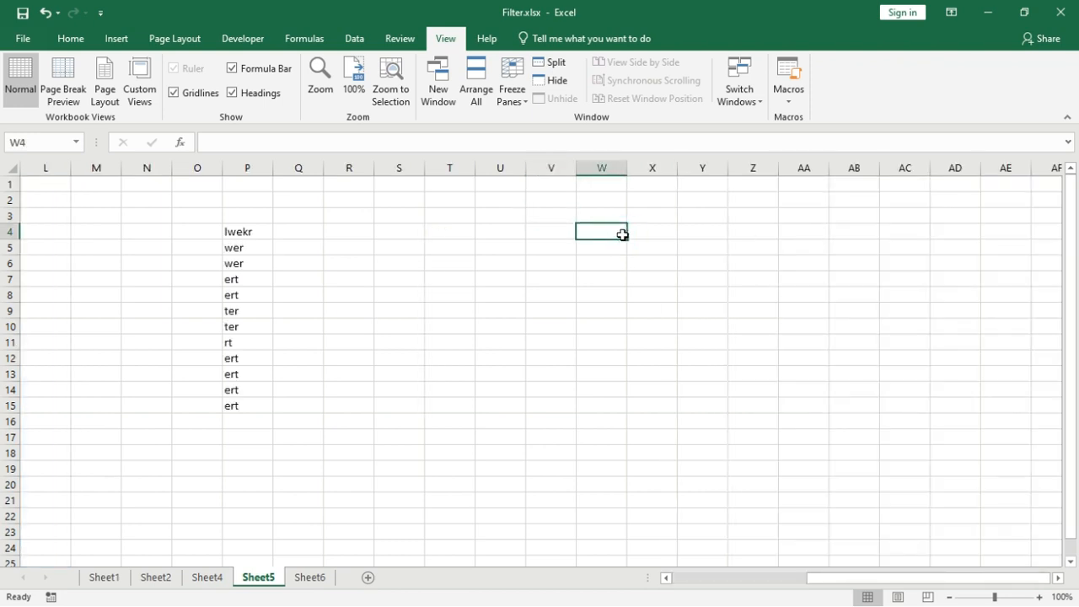
{"action": "key", "text": "ctrl+q"}
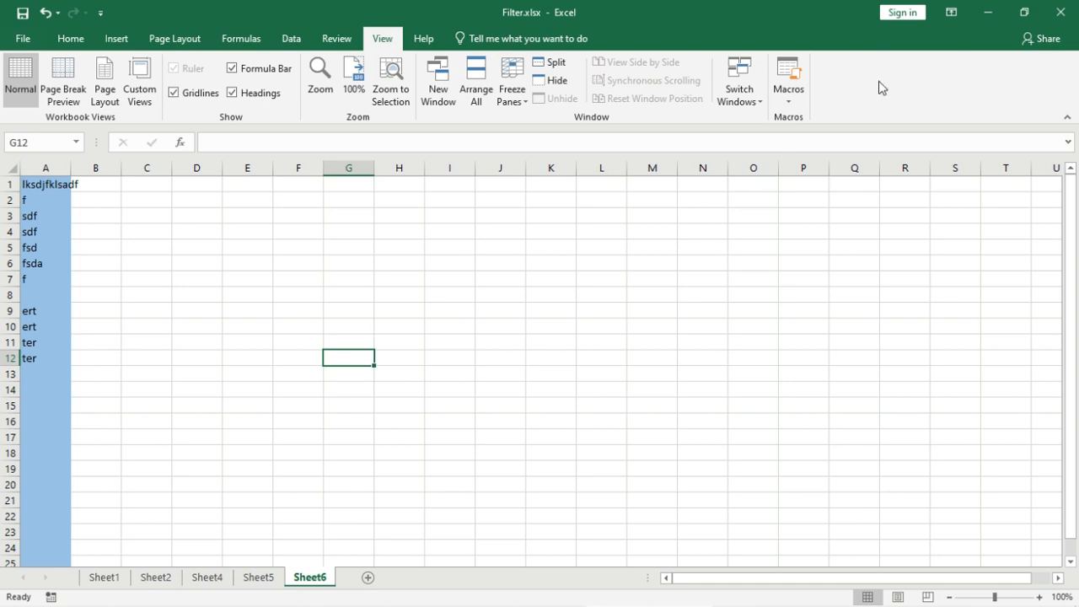
Select cell E8 on Sheet6 and display the sheet in Page Break Preview.
{"action": "left_click", "coordinate": [381, 277]}
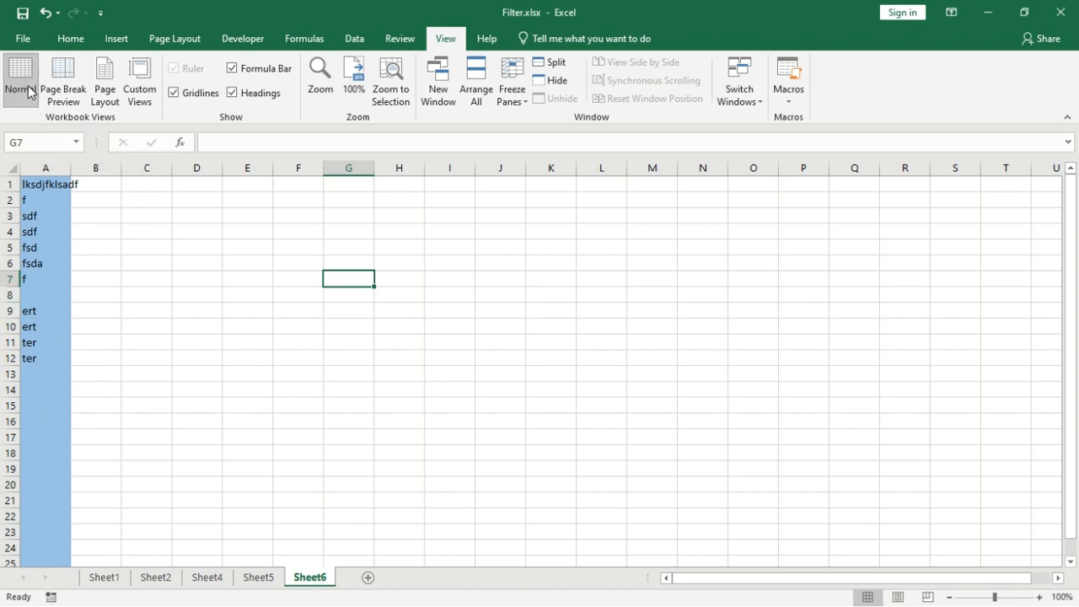
{"action": "left_click", "coordinate": [264, 289]}
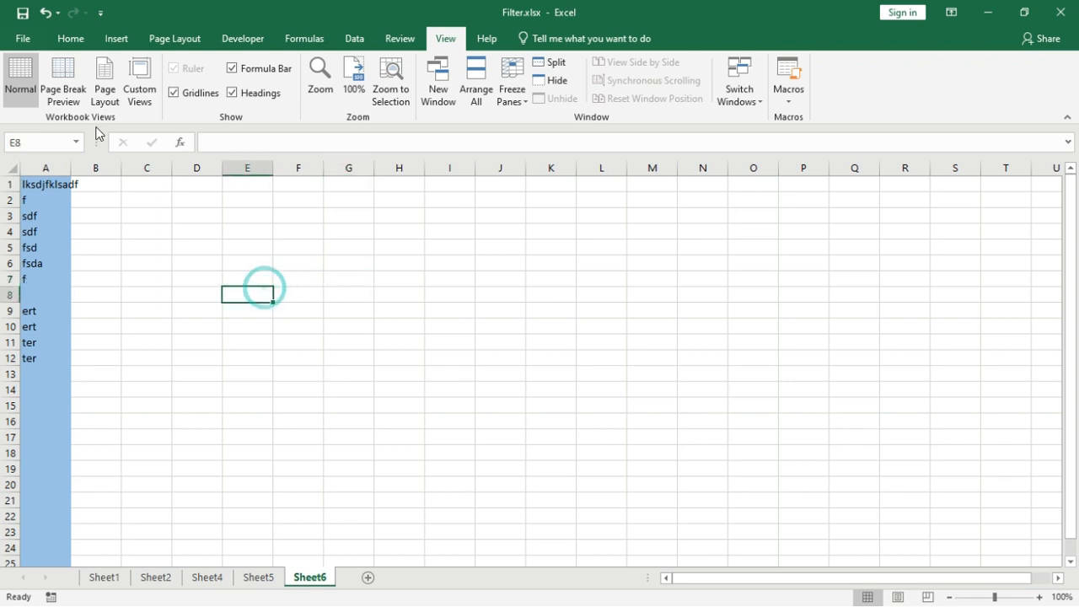
{"action": "left_click", "coordinate": [72, 81]}
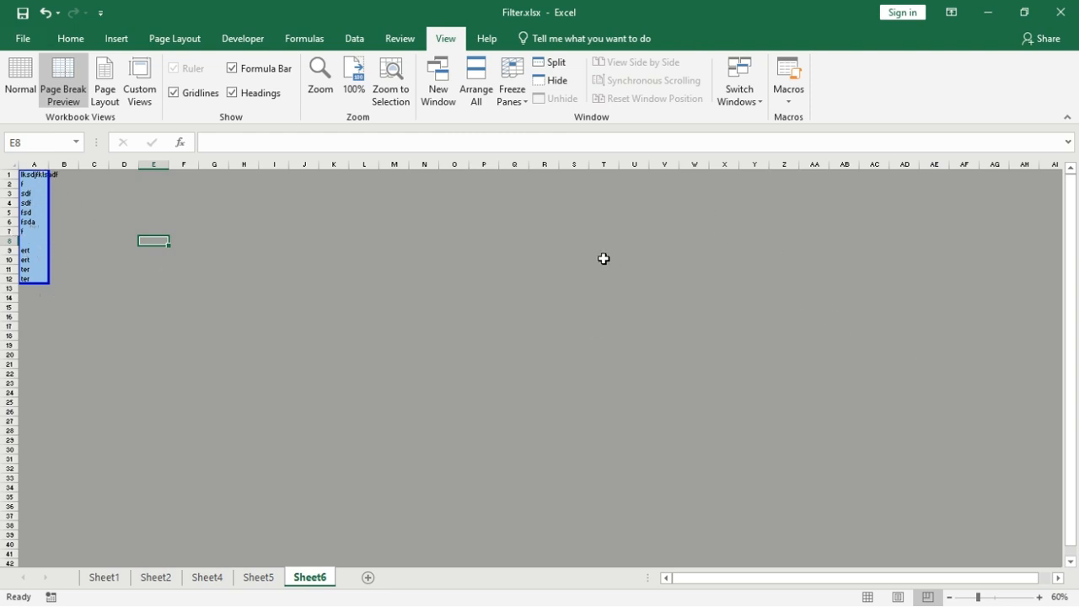
Enter dsfkjhdskfh in cell Z17 of Sheet5.
{"action": "left_click", "coordinate": [263, 578]}
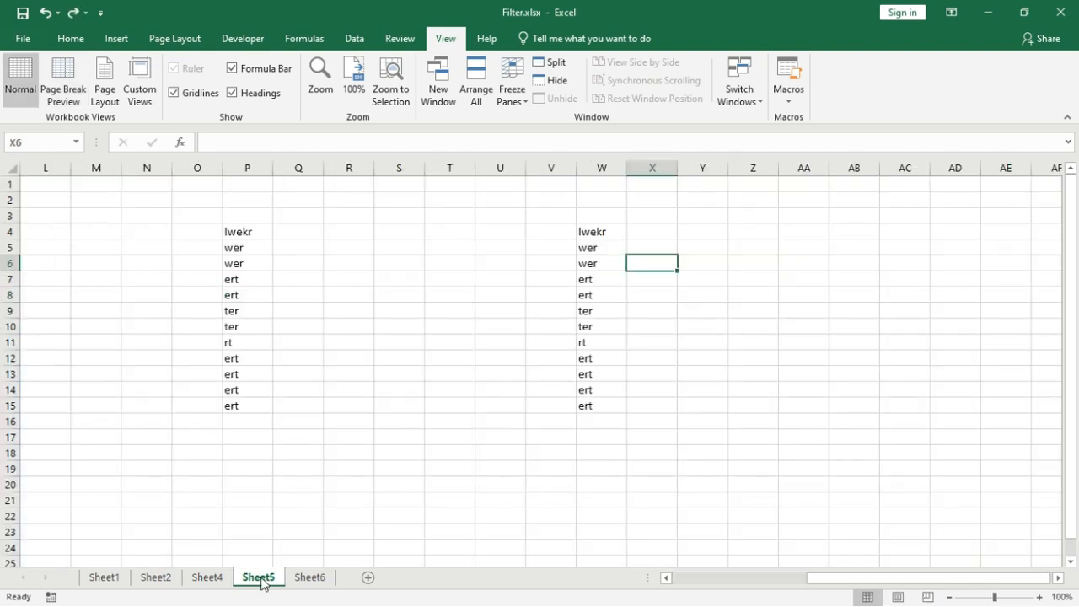
{"action": "left_click", "coordinate": [649, 415]}
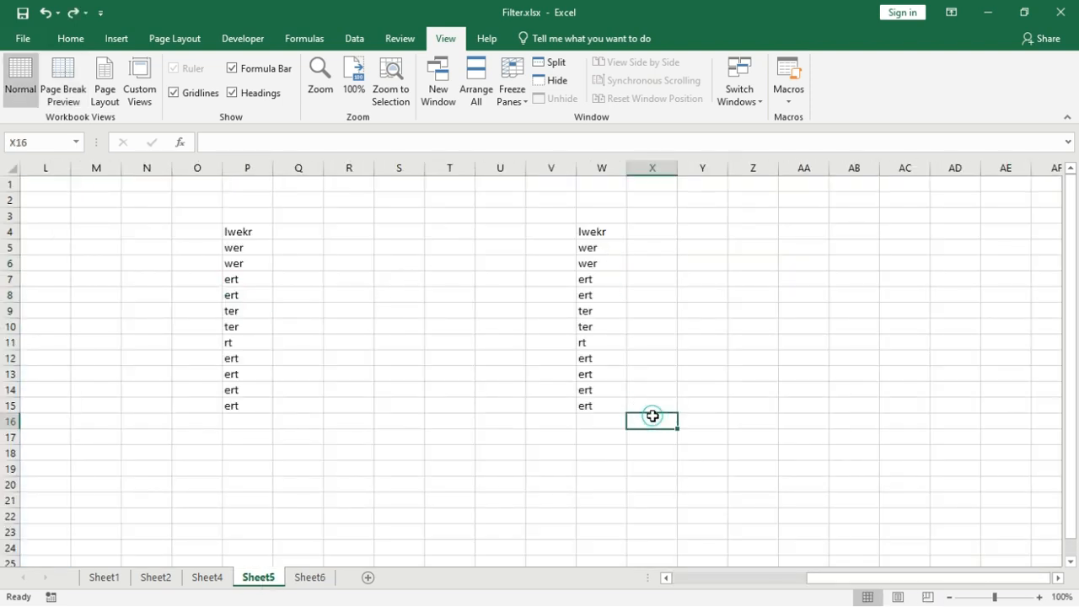
{"action": "left_click", "coordinate": [756, 442]}
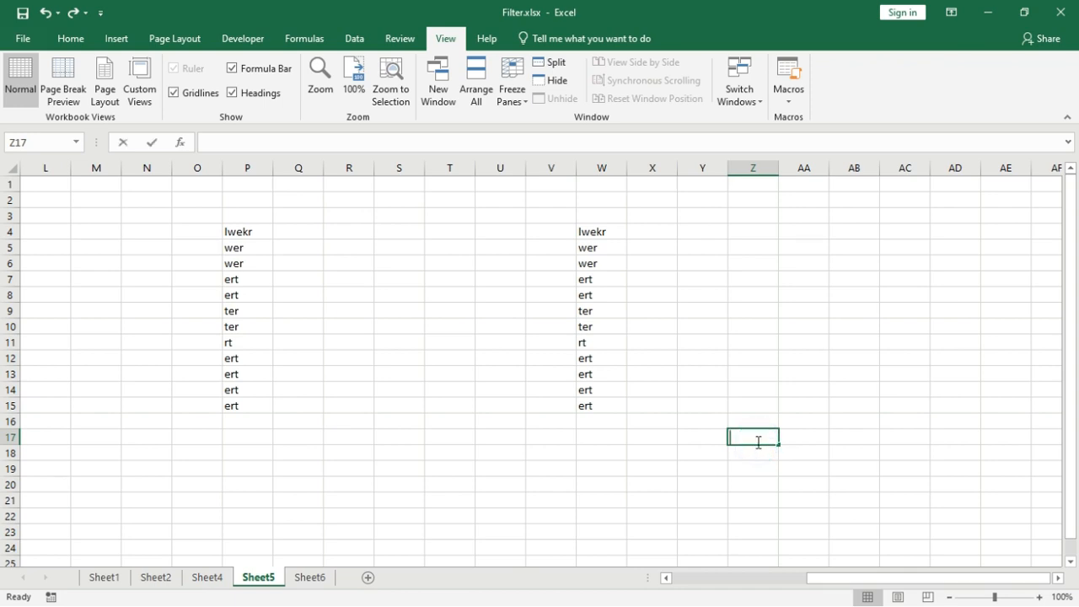
{"action": "type", "text": "dsfkjhdskfh"}
{"action": "key", "text": "Return"}
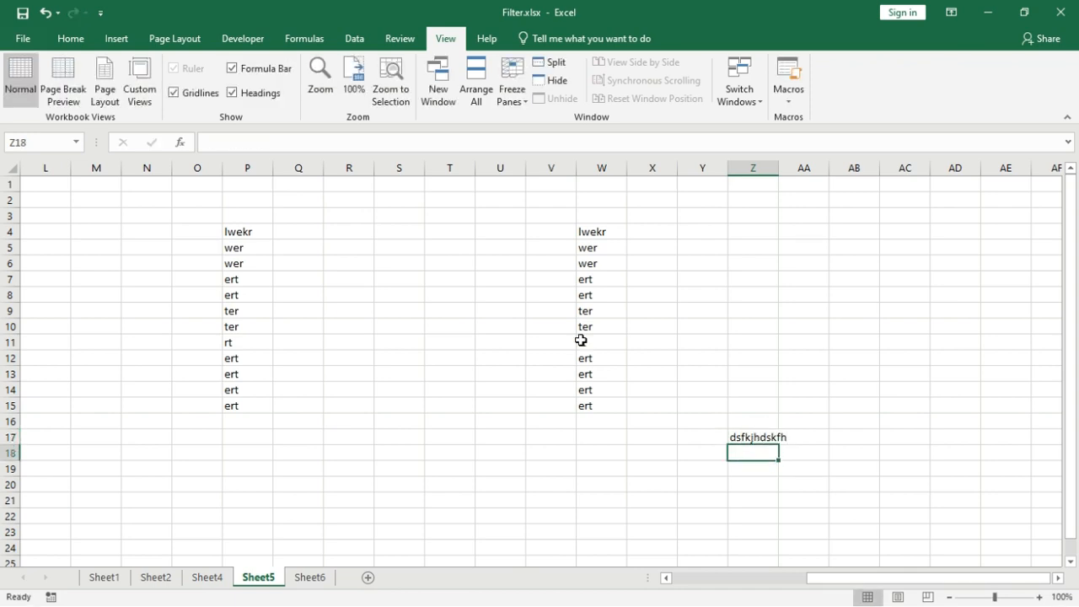
Examine the print area of Sheet5 in Page Break Preview and return to Normal view with cell Z17 selected.
{"action": "left_click", "coordinate": [73, 86]}
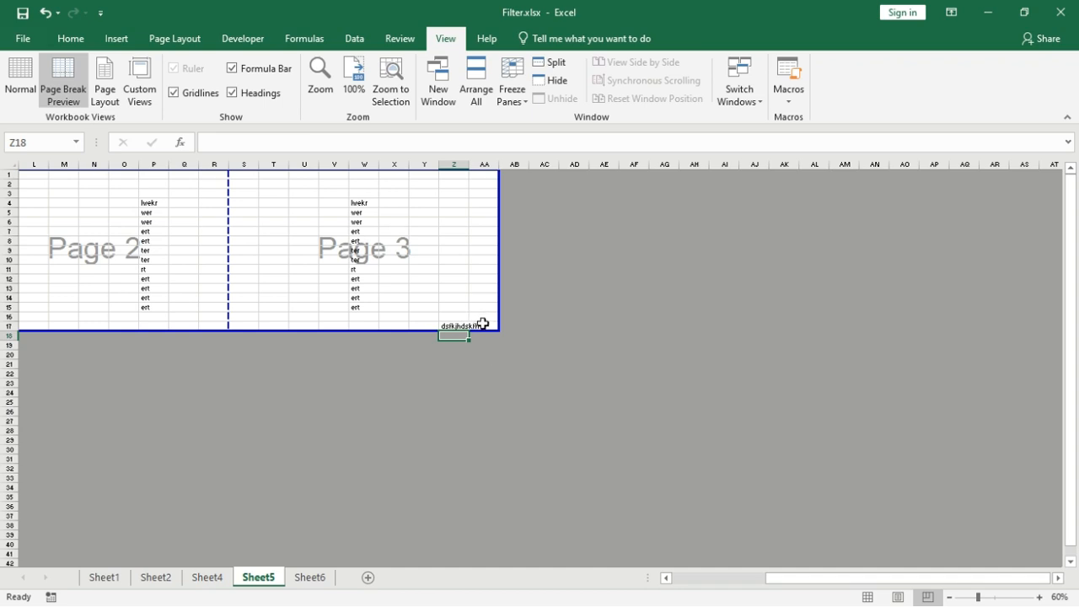
{"action": "left_click_drag", "start_coordinate": [483, 324], "coordinate": [36, 179]}
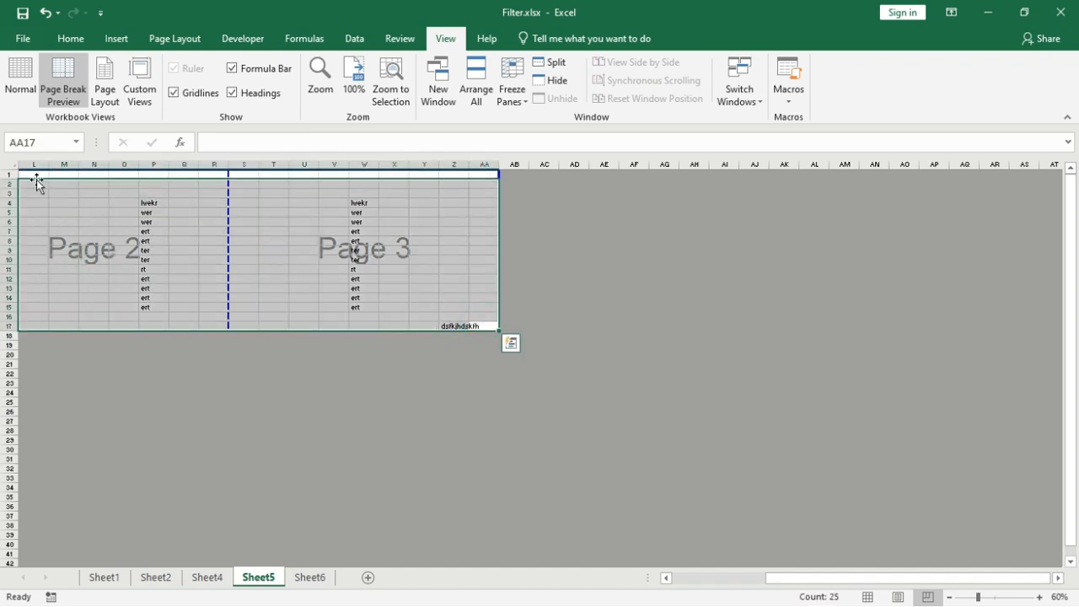
{"action": "left_click", "coordinate": [472, 324]}
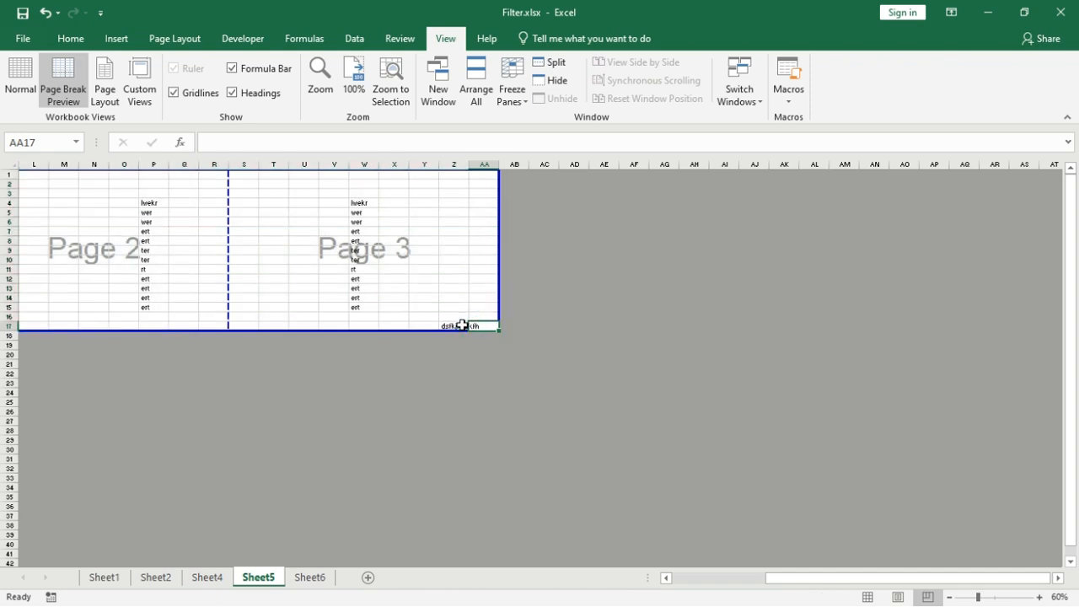
{"action": "left_click", "coordinate": [455, 326]}
{"action": "left_click", "coordinate": [21, 80]}
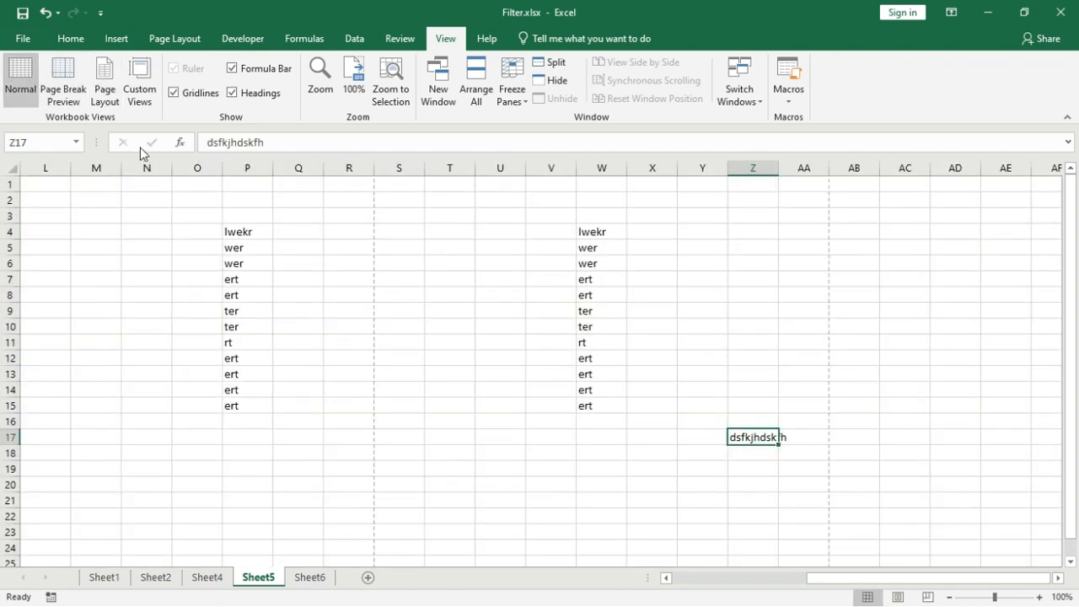
Switch Sheet5 to Page Layout view and add gfdgdf as the centre header text.
{"action": "left_click", "coordinate": [103, 84]}
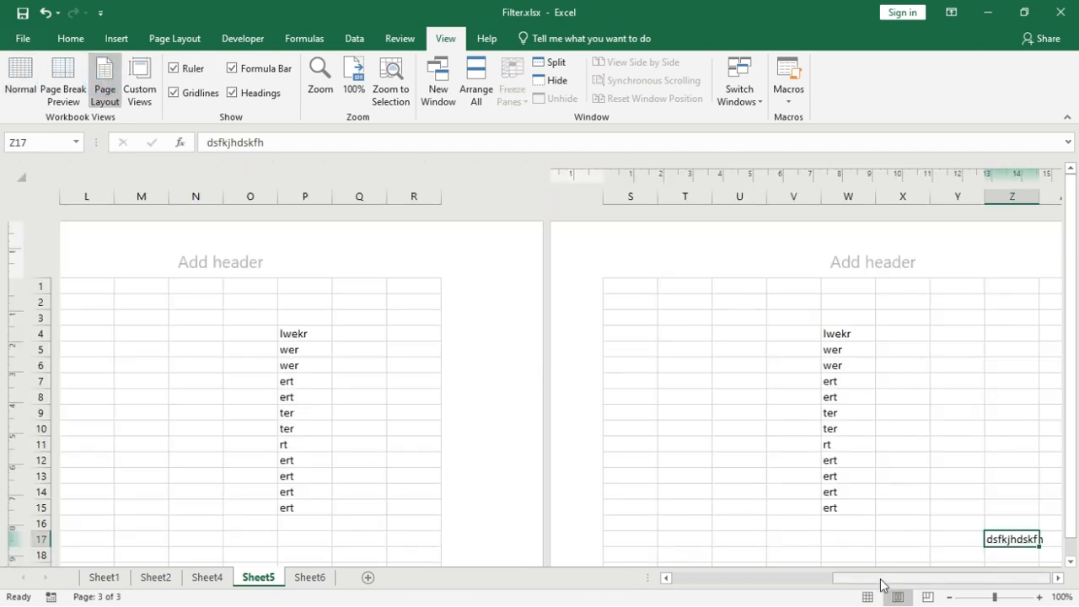
{"action": "left_click_drag", "start_coordinate": [879, 580], "coordinate": [699, 578]}
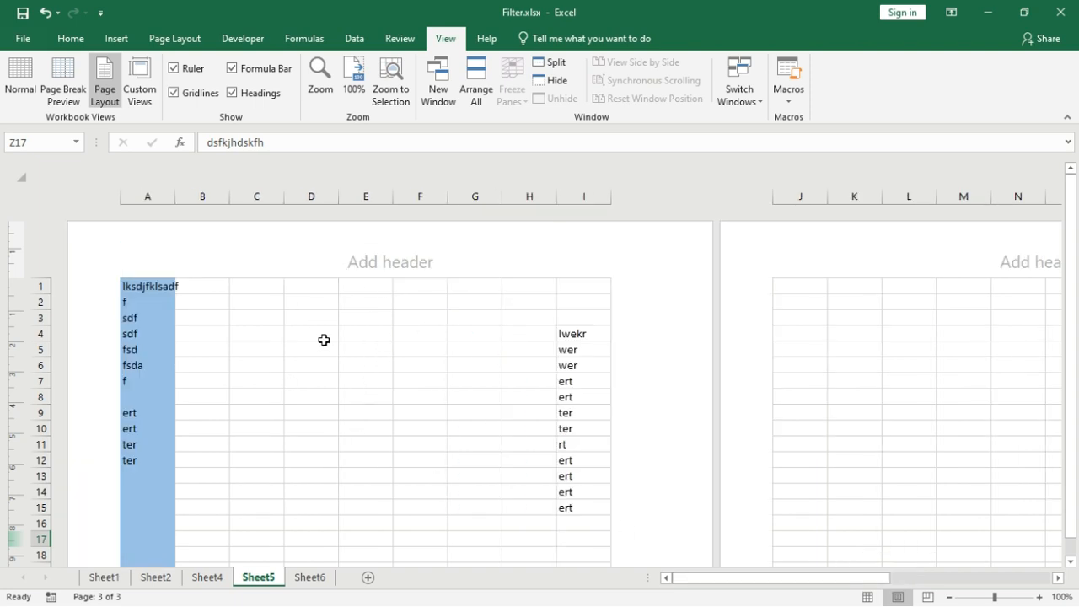
{"action": "left_click", "coordinate": [369, 267]}
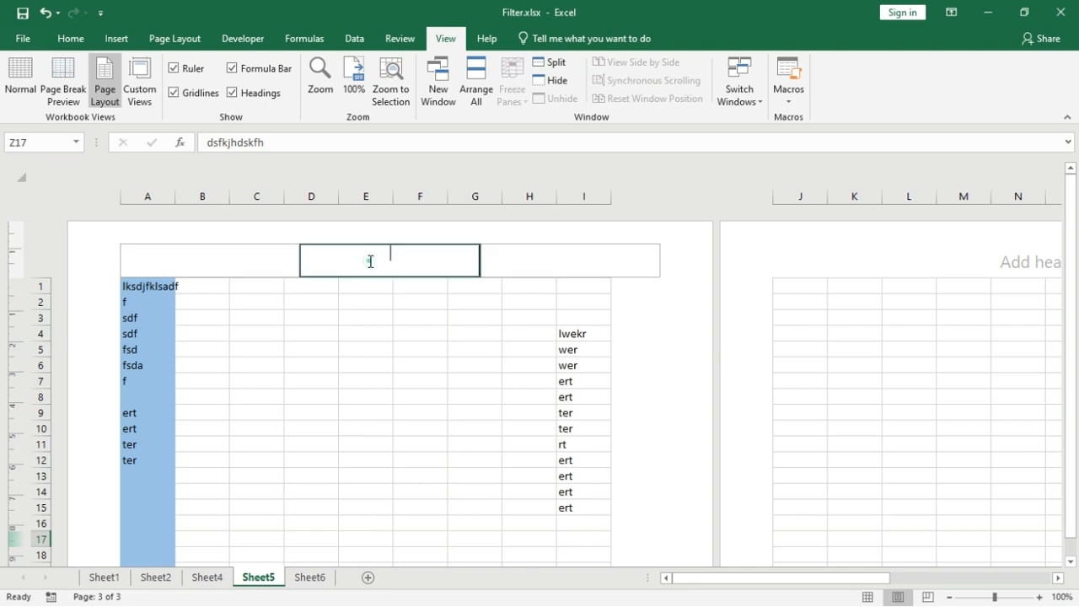
{"action": "type", "text": "gfdgdf"}
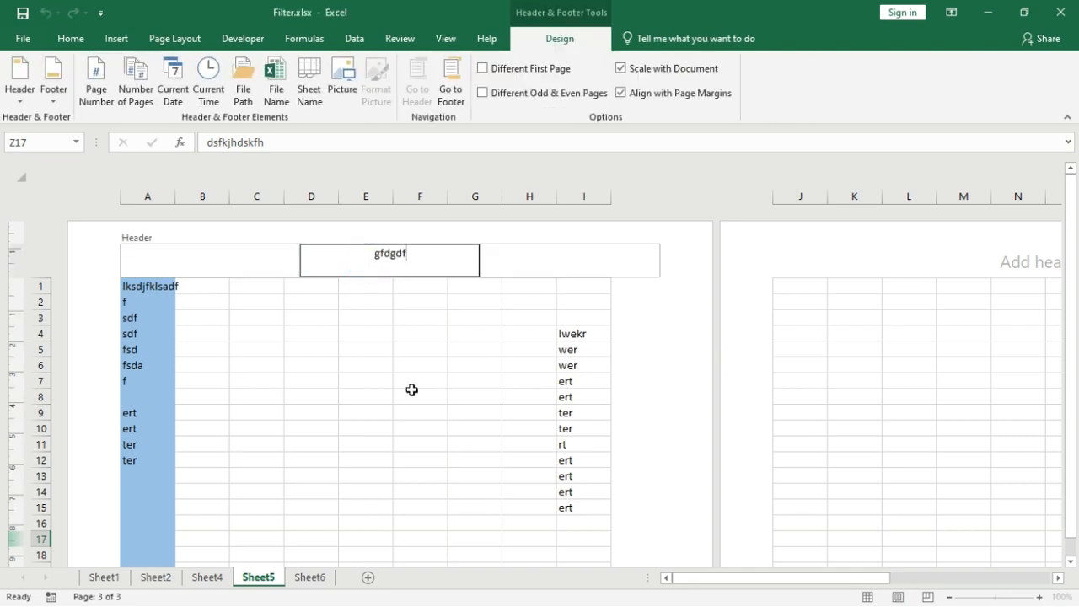
{"action": "left_click", "coordinate": [463, 359]}
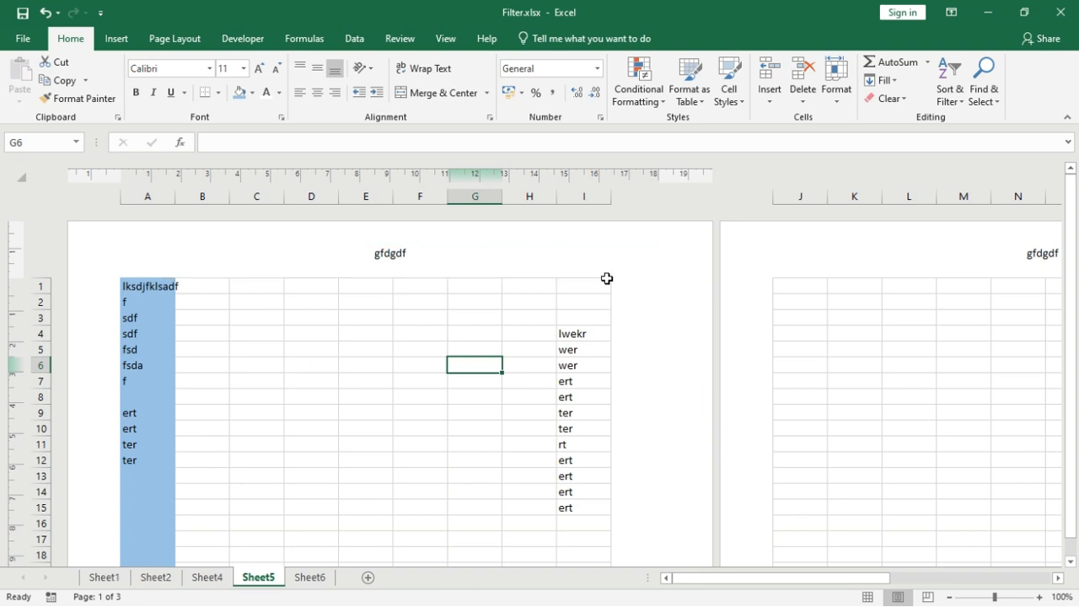
Narrow column I, widen it again to show its entries, and return Sheet5 to Normal view.
{"action": "left_click_drag", "start_coordinate": [612, 201], "coordinate": [562, 196]}
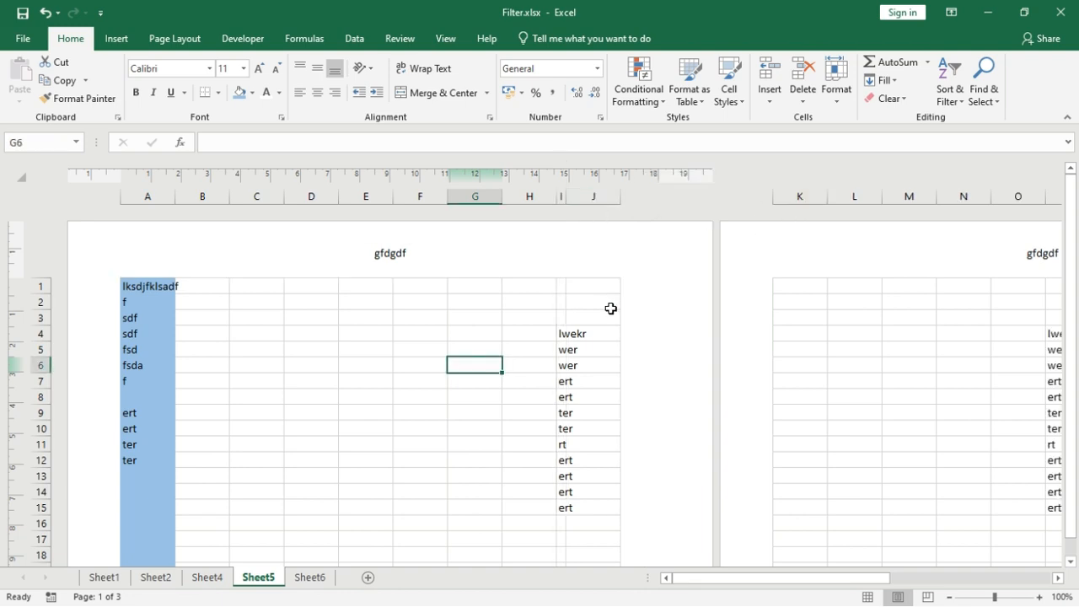
{"action": "left_click_drag", "start_coordinate": [566, 195], "coordinate": [619, 202]}
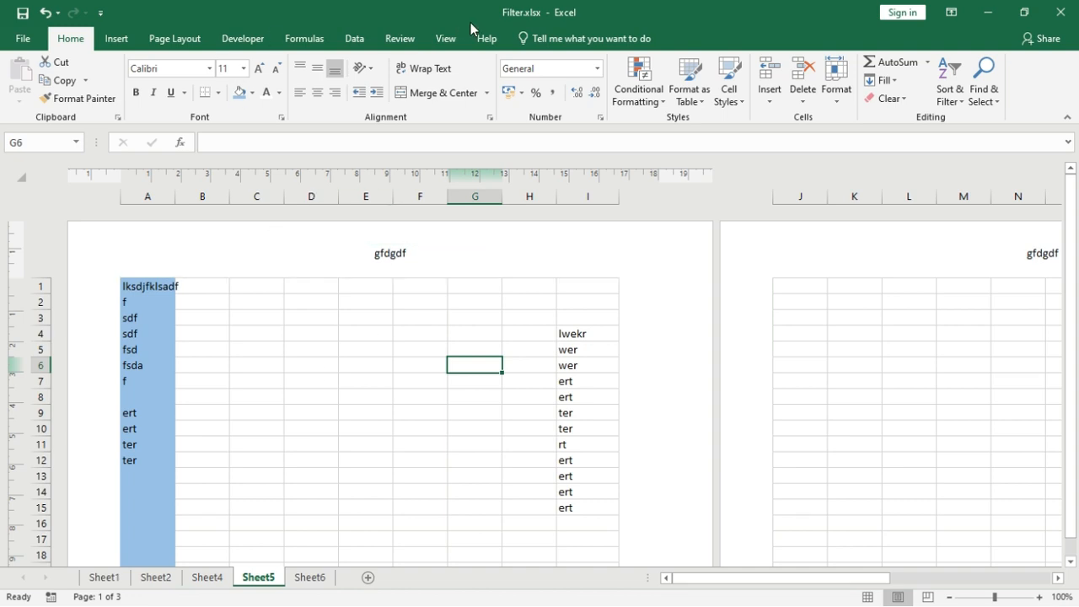
{"action": "left_click", "coordinate": [438, 40]}
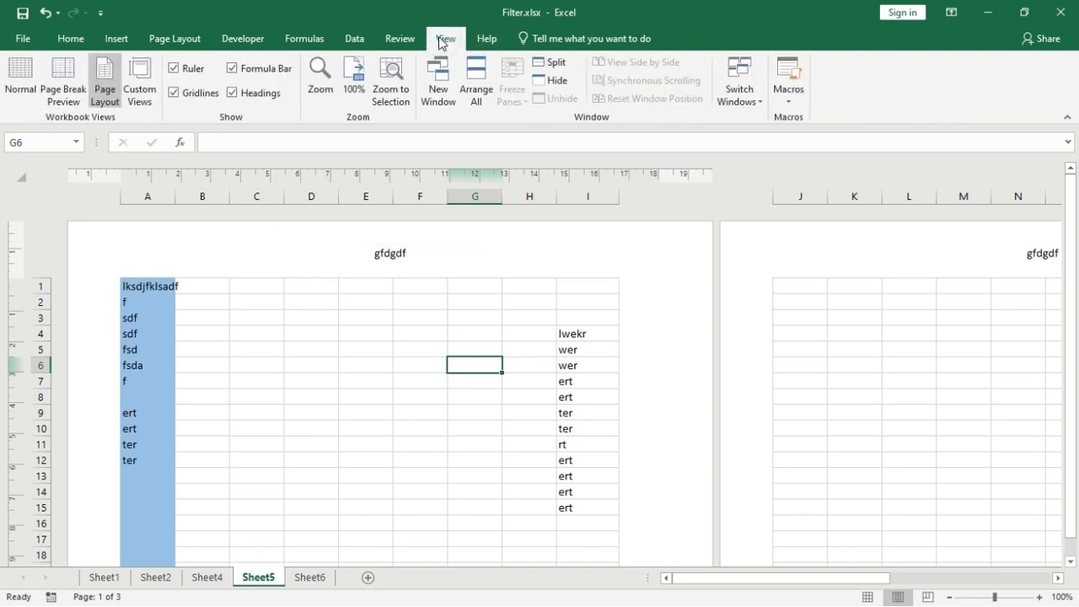
{"action": "left_click", "coordinate": [26, 70]}
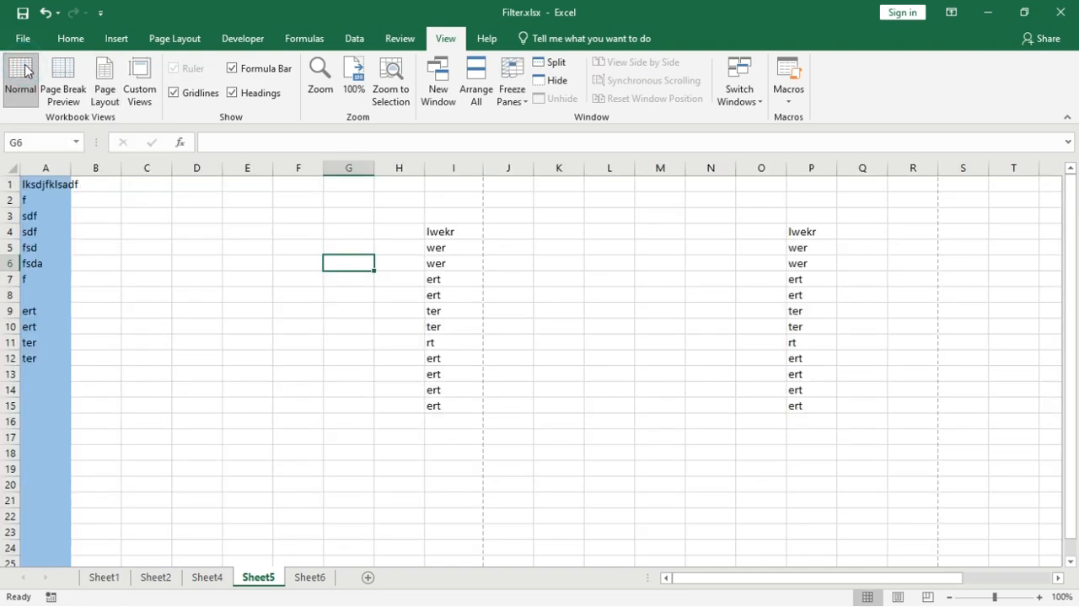
Select cell E1, zoom Sheet5 in to 140% and select cell D4.
{"action": "left_click", "coordinate": [230, 245]}
{"action": "left_click", "coordinate": [228, 211]}
{"action": "key", "text": "Up"}
{"action": "key", "text": "Up"}
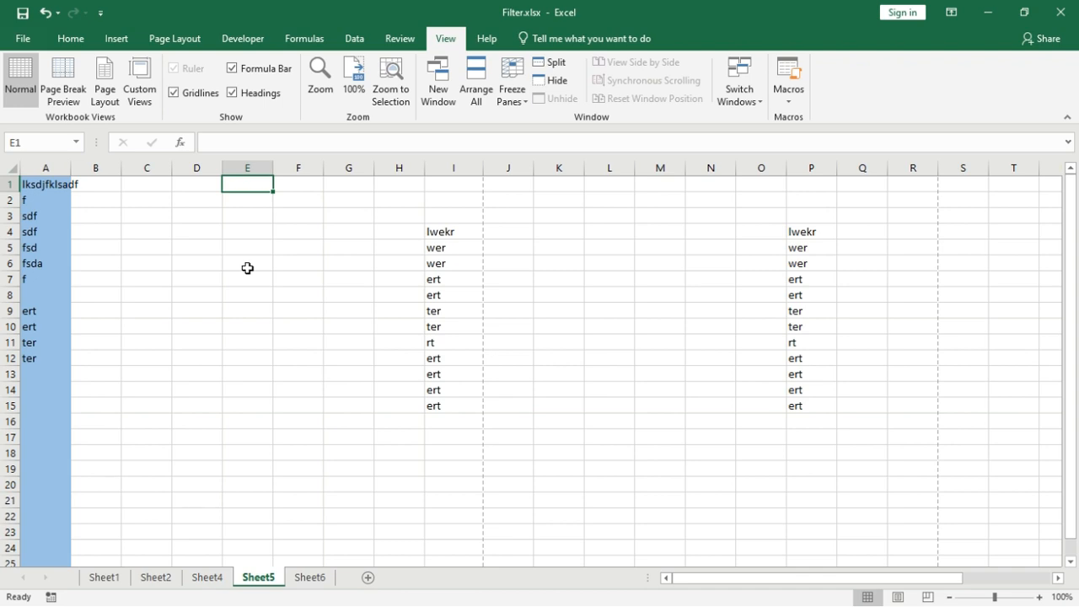
{"action": "left_click", "coordinate": [1042, 598]}
{"action": "left_click", "coordinate": [1041, 598]}
{"action": "left_click", "coordinate": [1041, 599]}
{"action": "left_click", "coordinate": [1042, 598]}
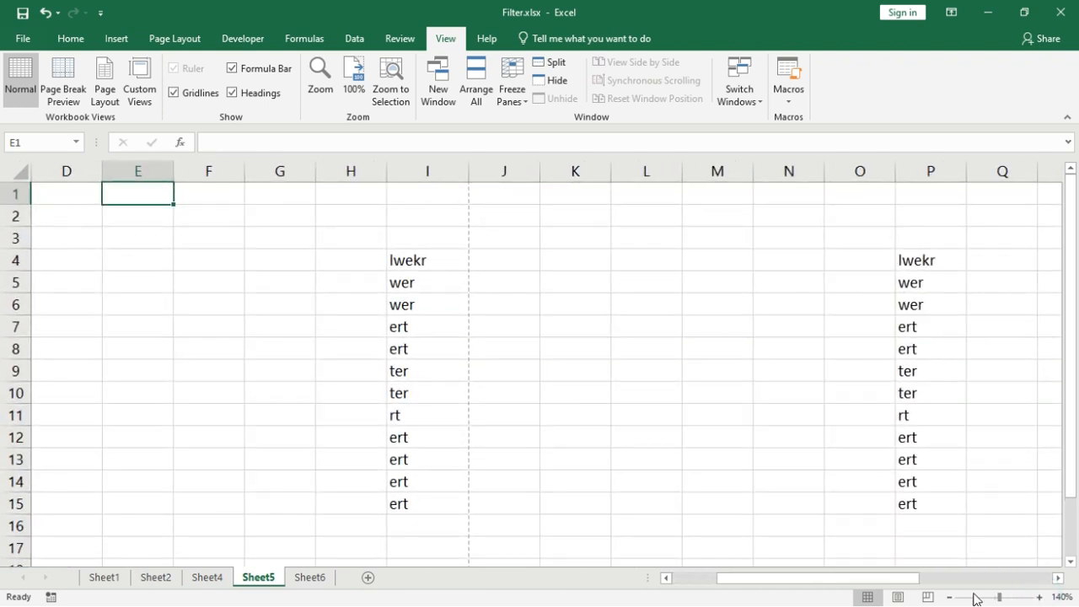
{"action": "left_click", "coordinate": [670, 578]}
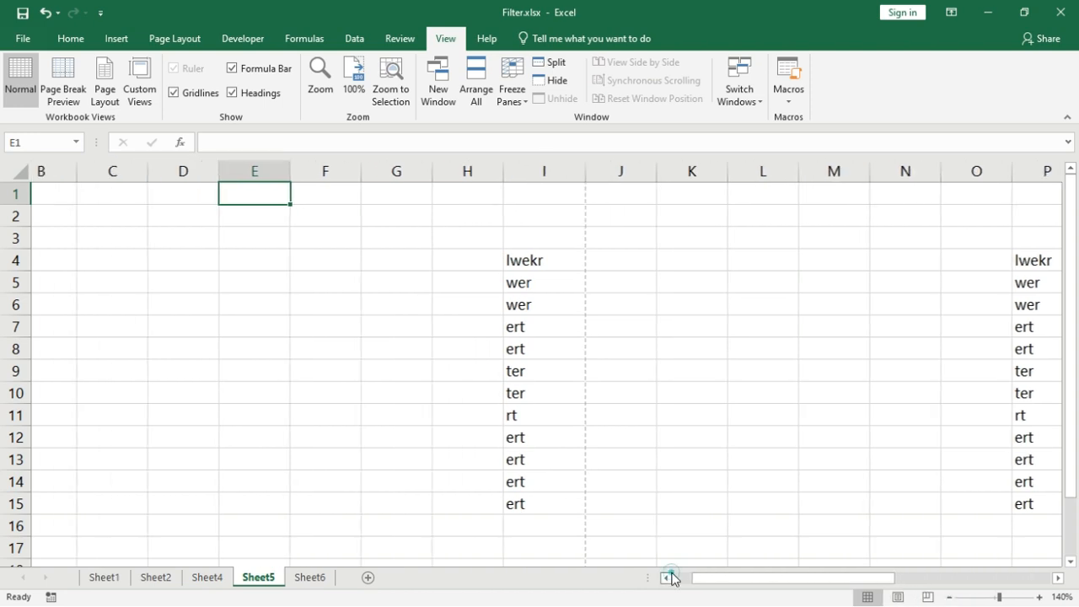
{"action": "left_click", "coordinate": [280, 254]}
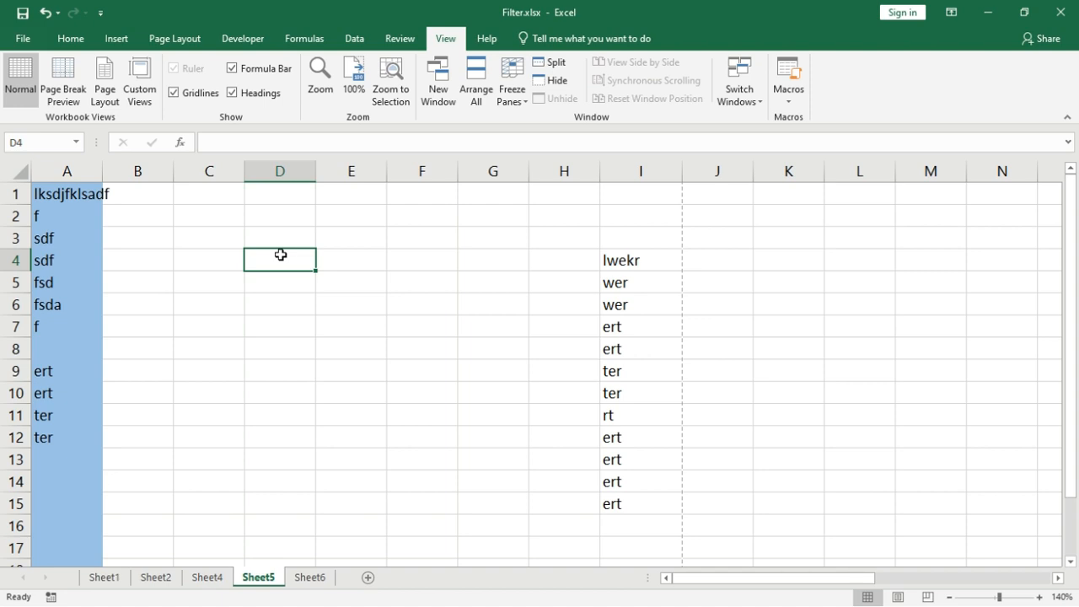
Save the current view as a custom view named asd, including print settings and hidden rows, columns and filter settings.
{"action": "left_click", "coordinate": [142, 85]}
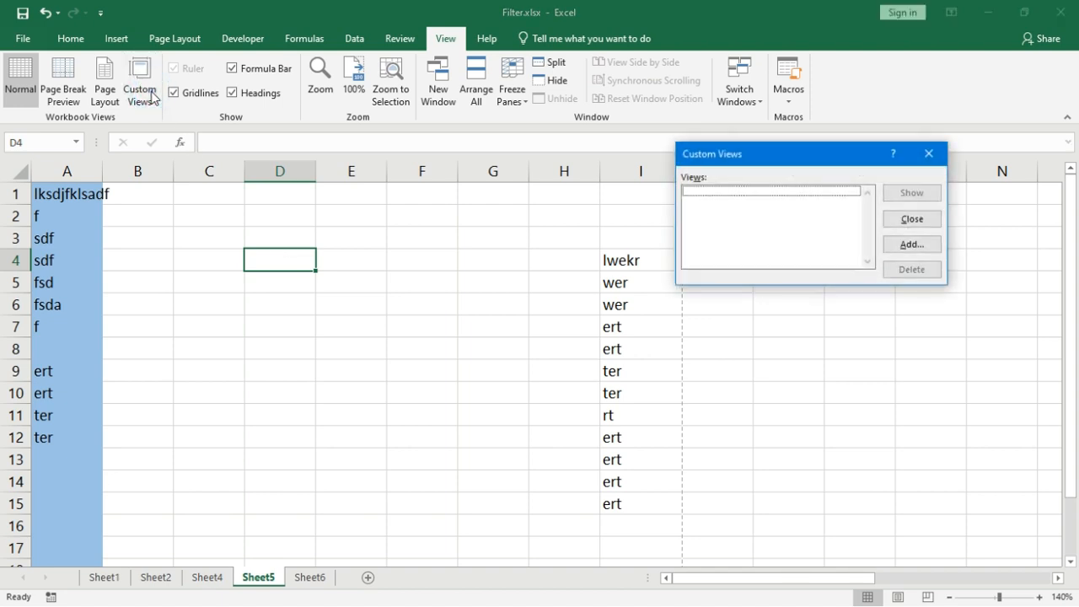
{"action": "left_click", "coordinate": [908, 243]}
{"action": "type", "text": "asd"}
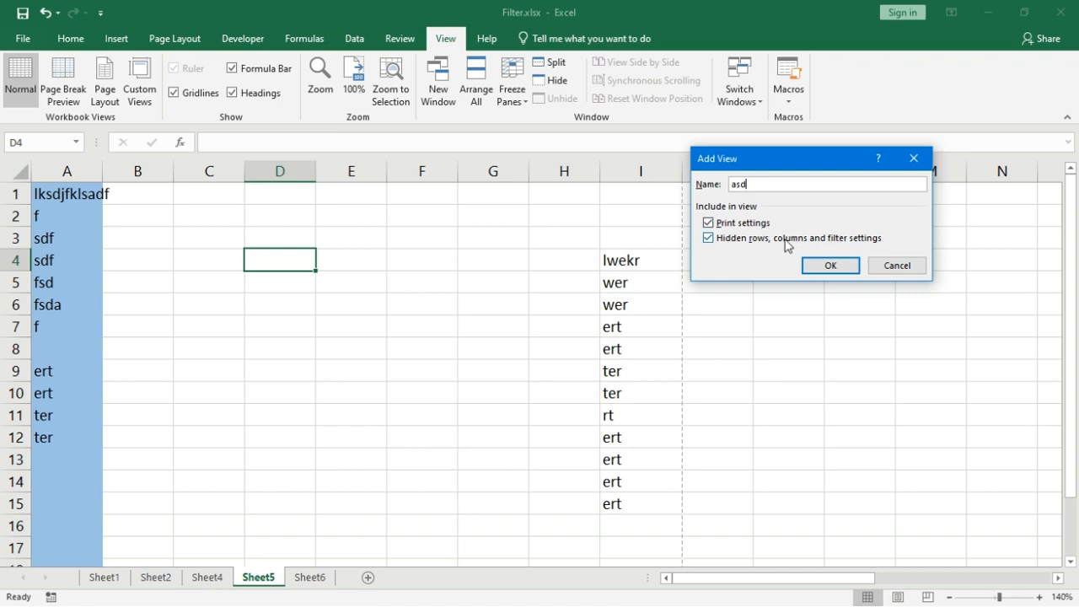
{"action": "left_click", "coordinate": [825, 268]}
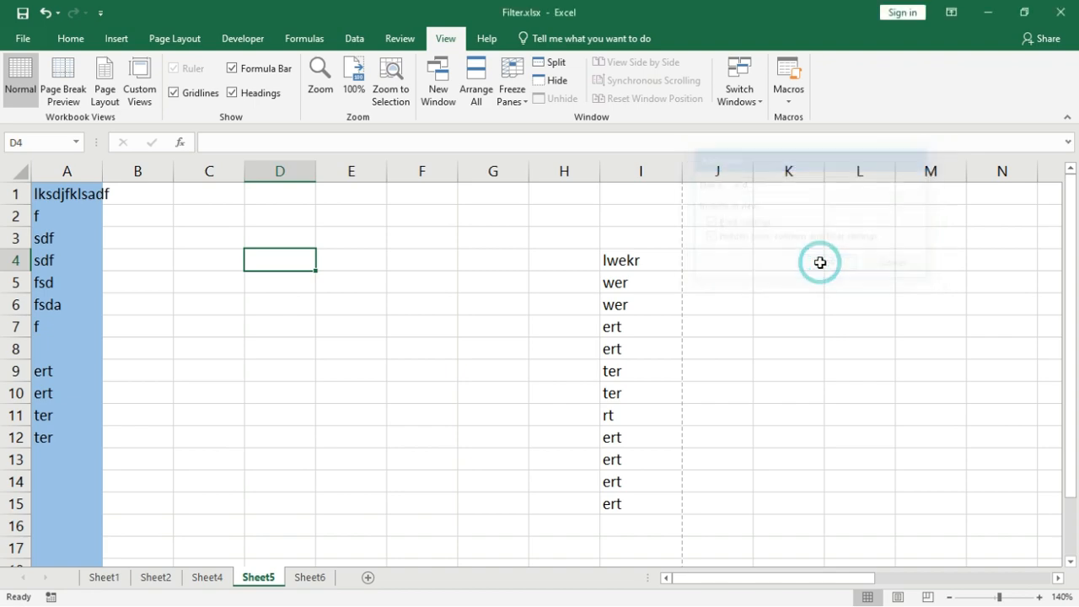
Zoom Sheet5 out to 70%.
{"action": "left_click", "coordinate": [949, 597]}
{"action": "left_click", "coordinate": [949, 597]}
{"action": "left_click", "coordinate": [949, 597]}
{"action": "left_click", "coordinate": [950, 597]}
{"action": "left_click", "coordinate": [949, 597]}
{"action": "left_click", "coordinate": [949, 597]}
{"action": "left_click", "coordinate": [949, 596]}
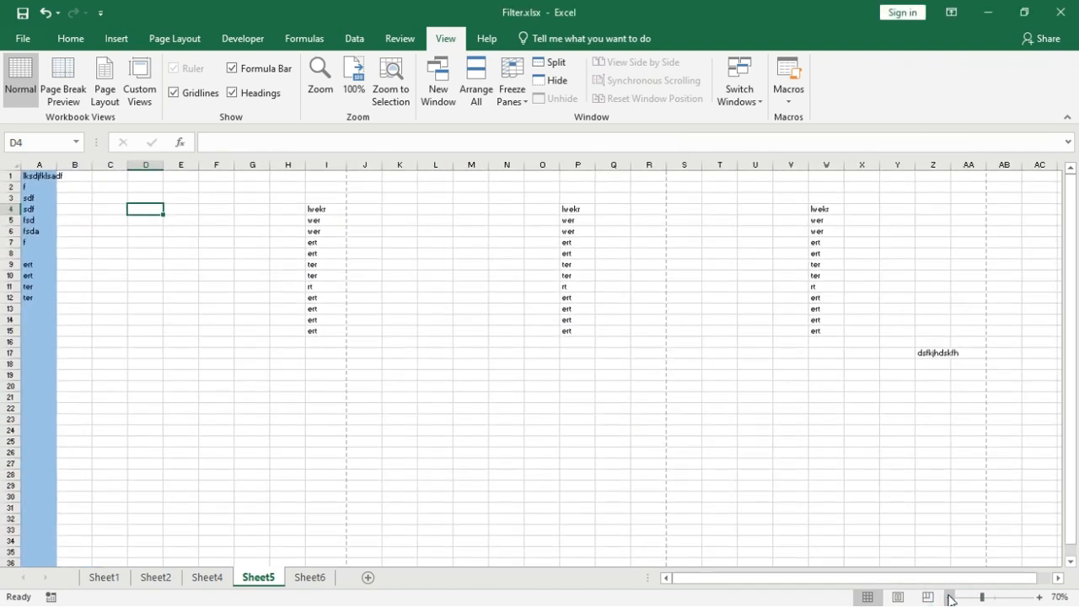
{"action": "left_click", "coordinate": [530, 319]}
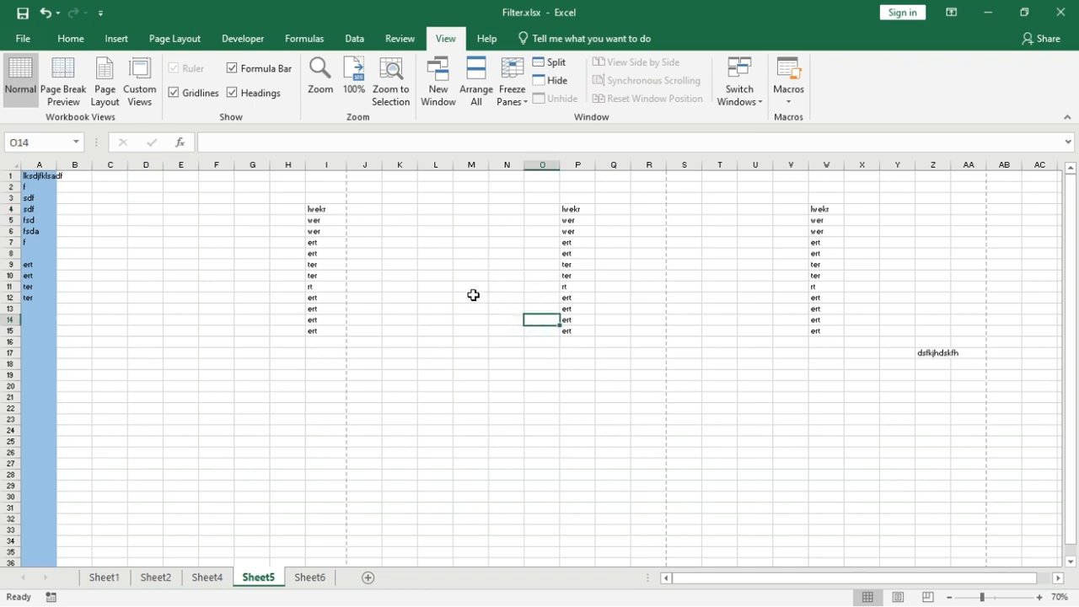
{"action": "left_click", "coordinate": [451, 251]}
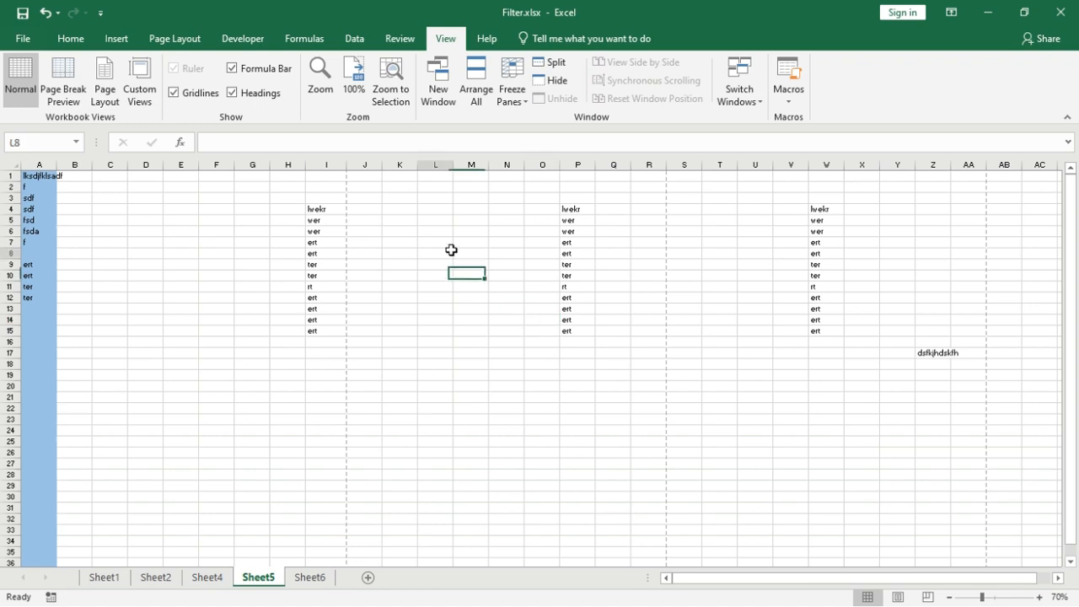
{"action": "left_click", "coordinate": [480, 231]}
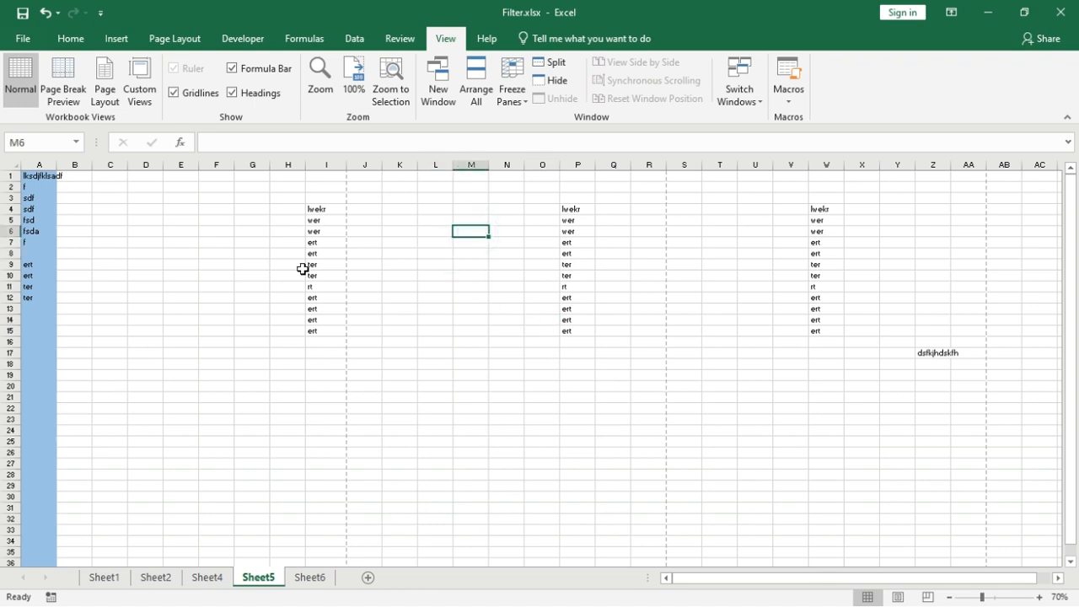
{"action": "left_click", "coordinate": [214, 234]}
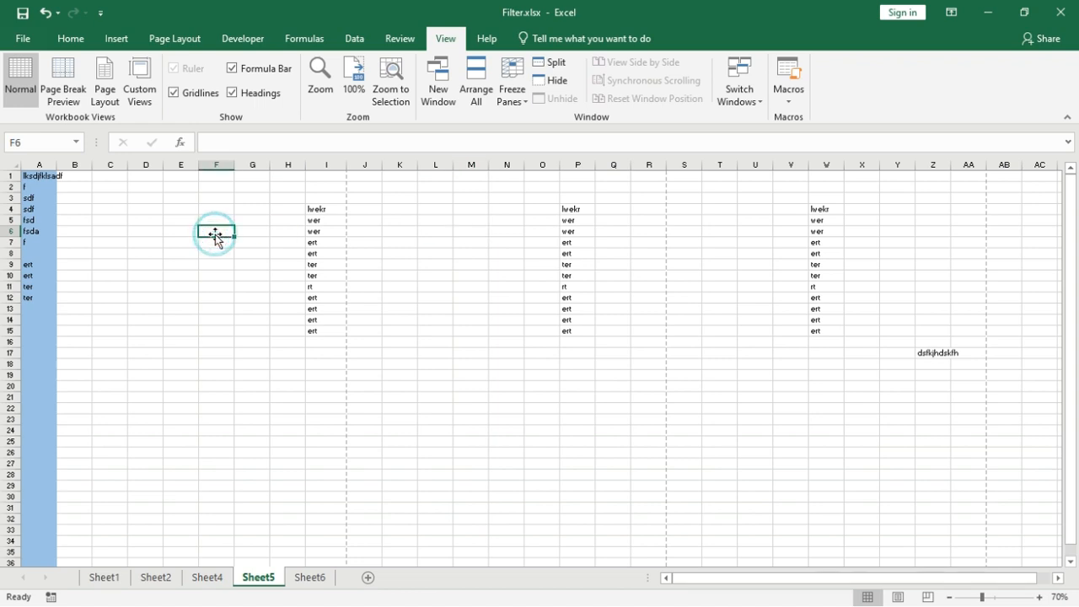
{"action": "left_click", "coordinate": [175, 255]}
{"action": "left_click", "coordinate": [215, 274]}
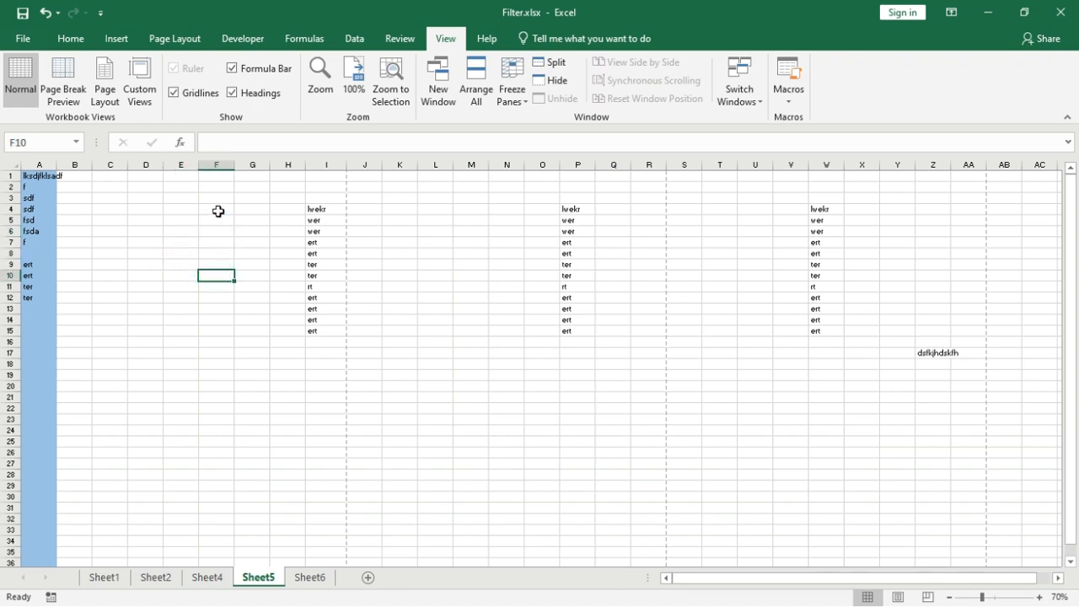
{"action": "left_click", "coordinate": [218, 211]}
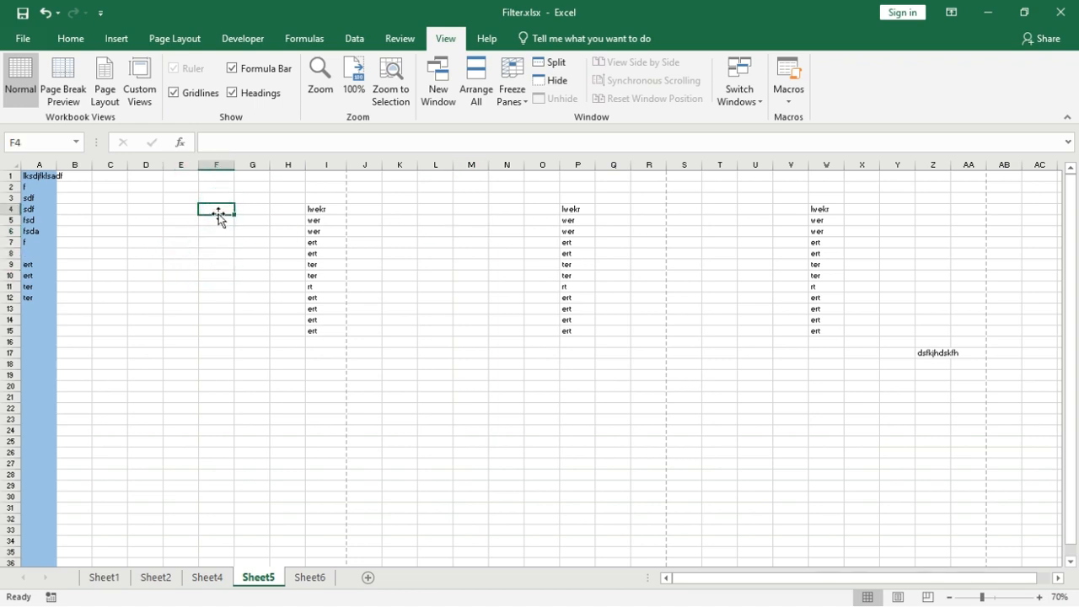
{"action": "left_click", "coordinate": [222, 277]}
{"action": "left_click", "coordinate": [165, 198]}
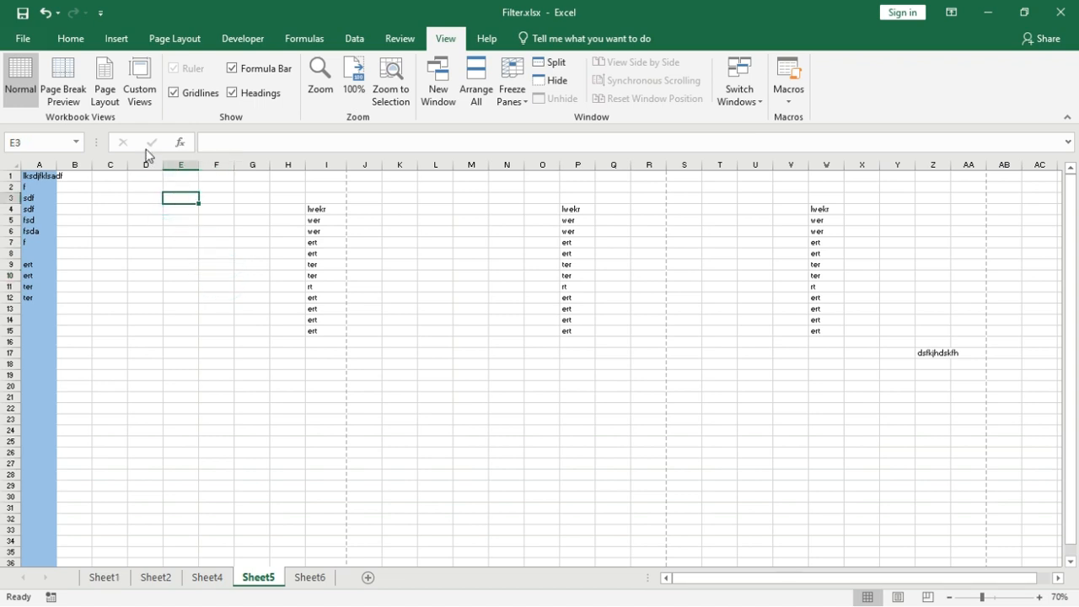
{"action": "left_click", "coordinate": [166, 218]}
{"action": "left_click", "coordinate": [228, 266]}
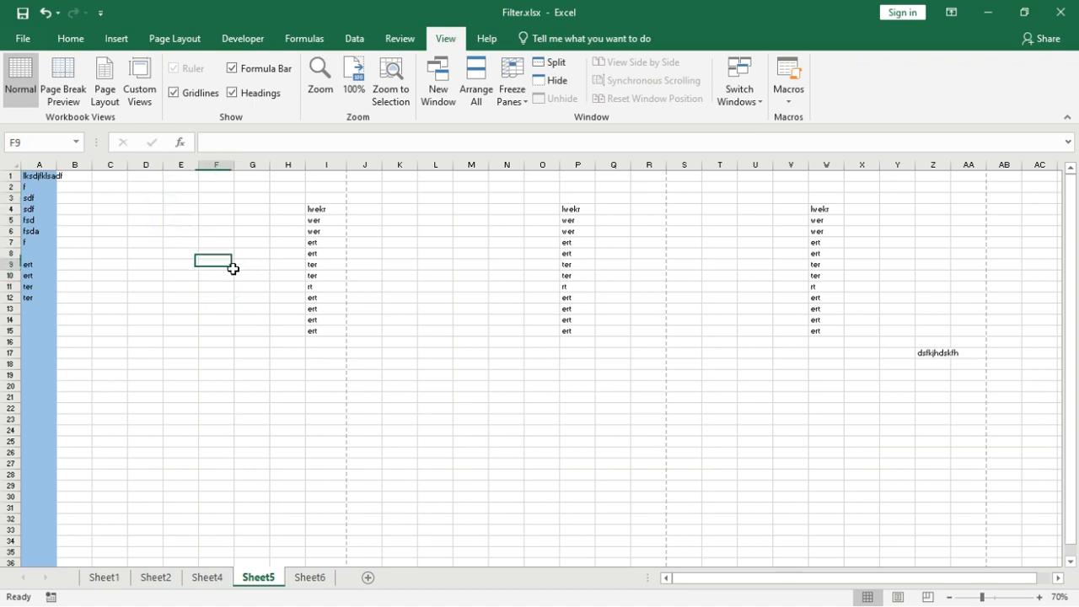
Apply the saved custom view asd and select cell D3.
{"action": "left_click", "coordinate": [142, 90]}
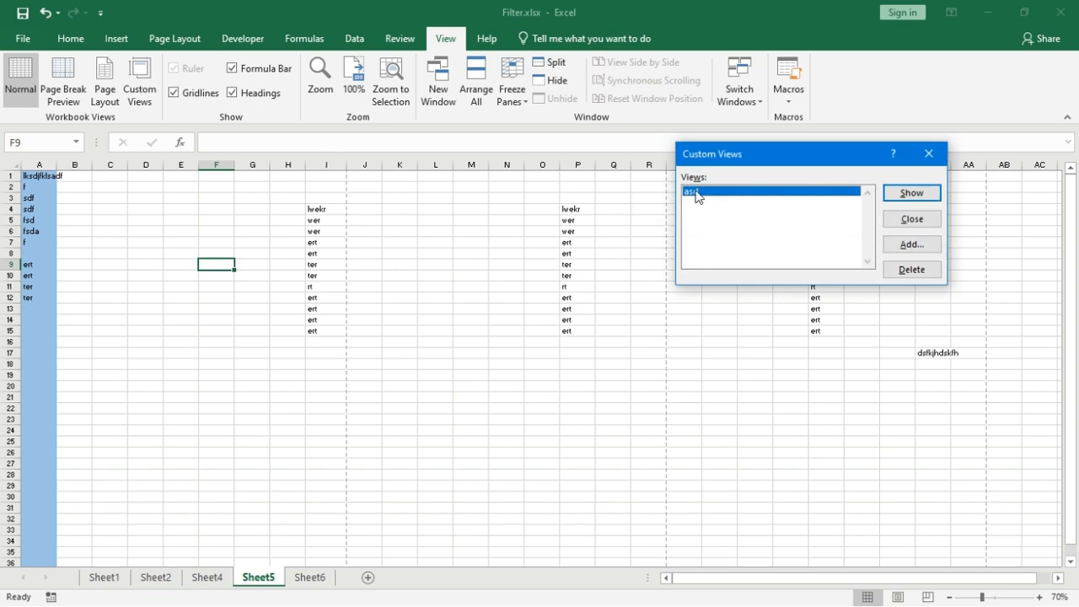
{"action": "left_click", "coordinate": [911, 189]}
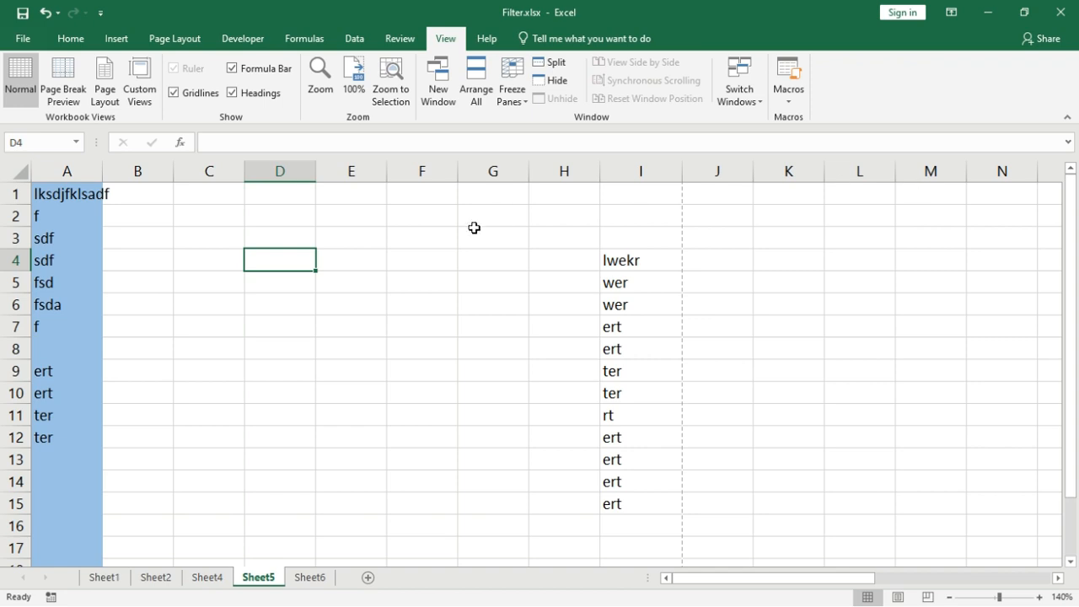
{"action": "key", "text": "Up"}
Hide the gridlines and show them again, and do the same with the formula bar.
{"action": "left_click", "coordinate": [175, 94]}
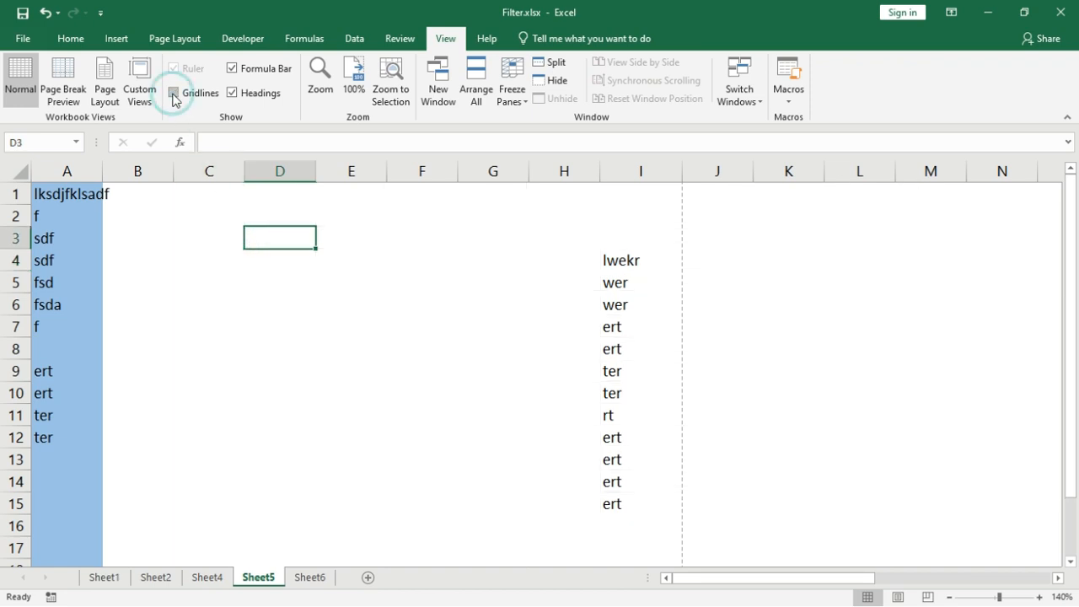
{"action": "left_click", "coordinate": [174, 95]}
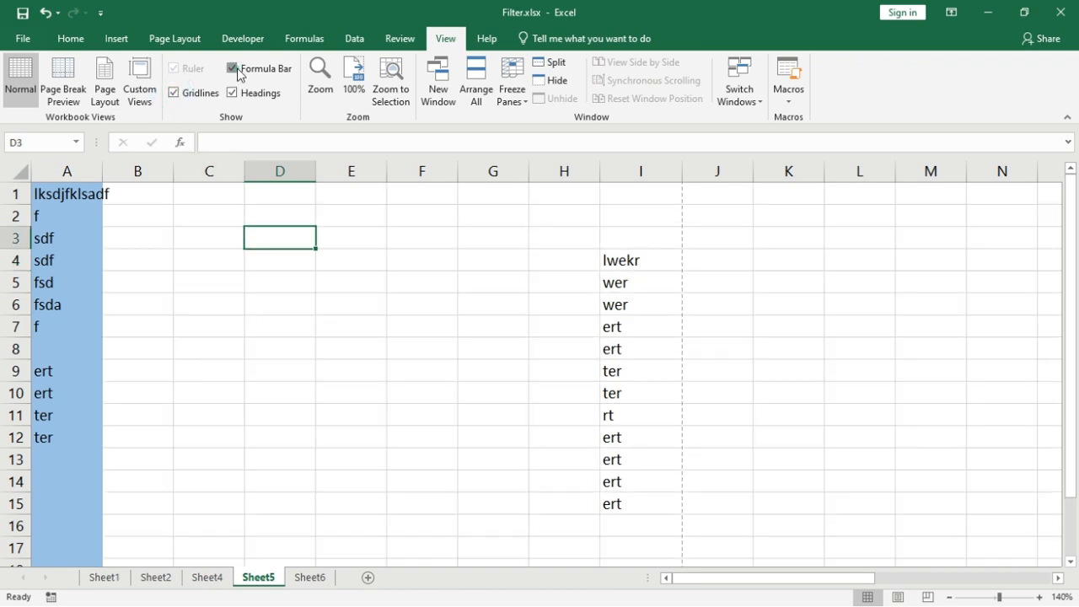
{"action": "left_click", "coordinate": [237, 73]}
{"action": "left_click", "coordinate": [237, 73]}
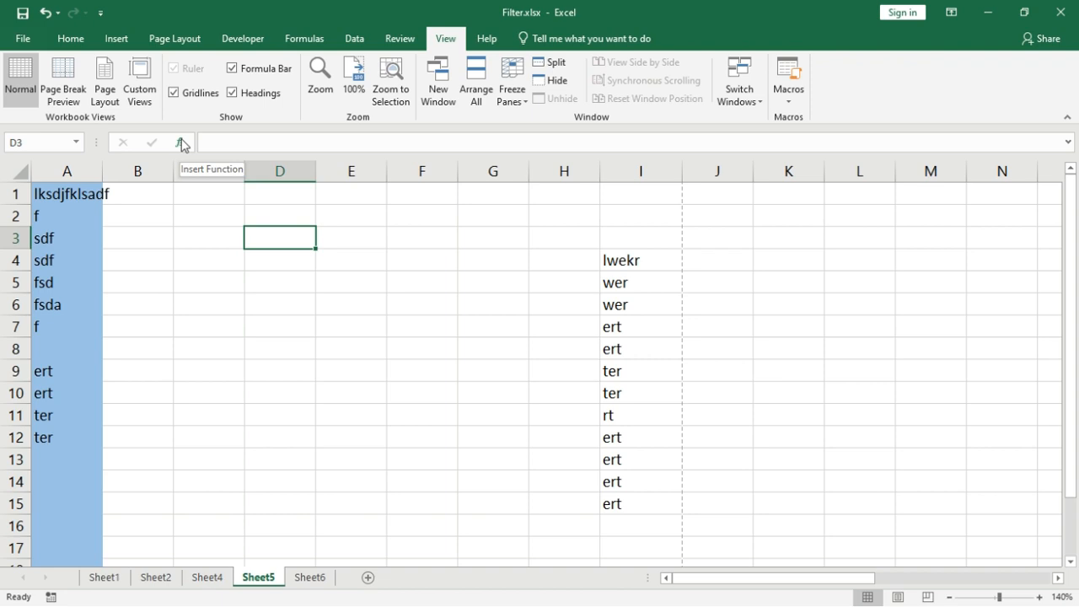
Hide the row and column headings, show them again, and select cell F5.
{"action": "left_click", "coordinate": [232, 94]}
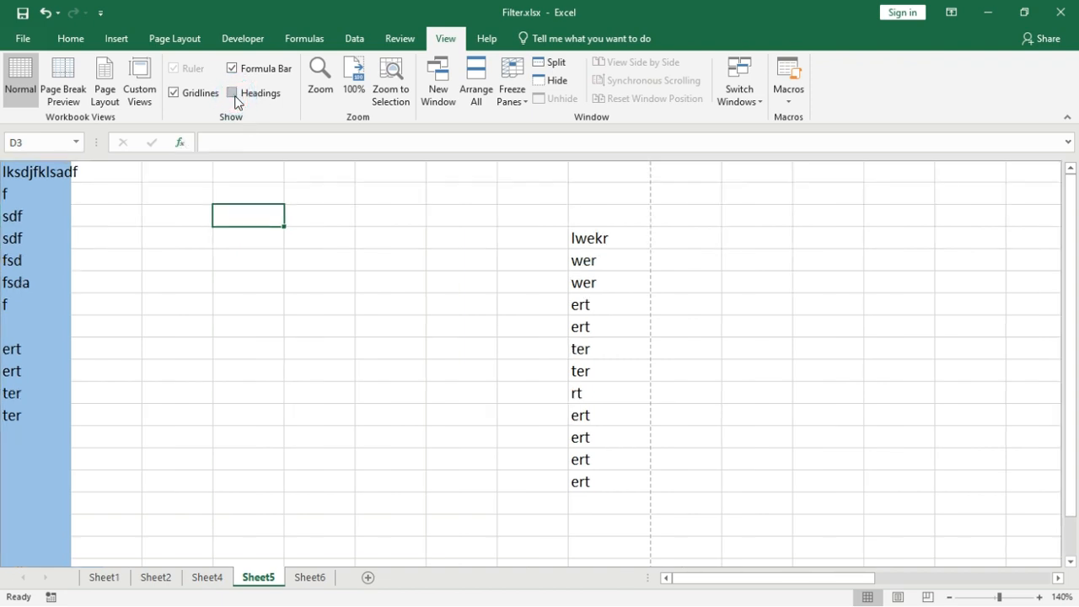
{"action": "left_click", "coordinate": [234, 94]}
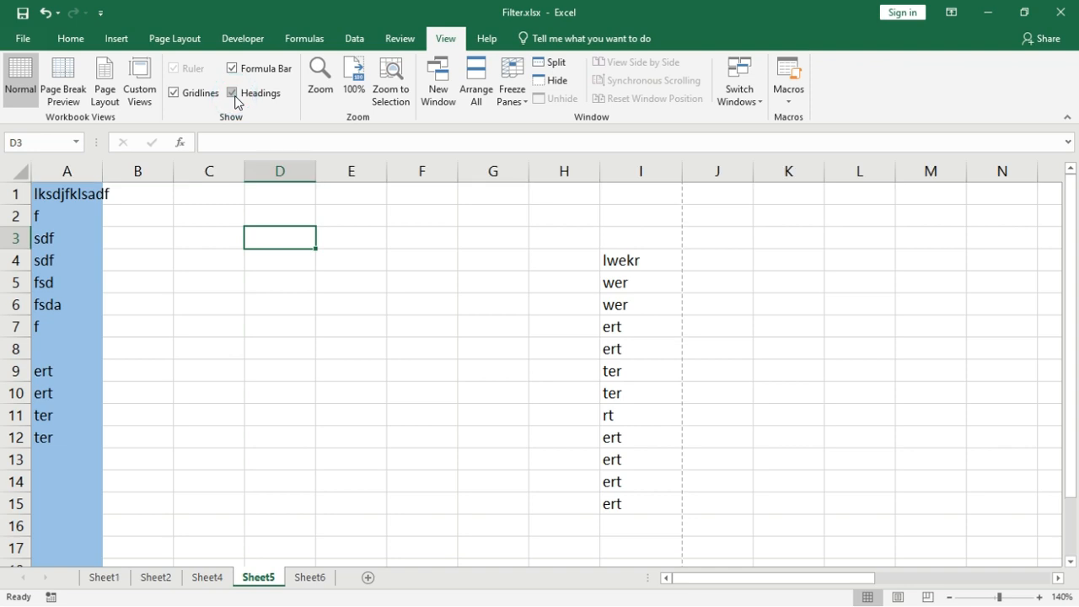
{"action": "left_click", "coordinate": [389, 288]}
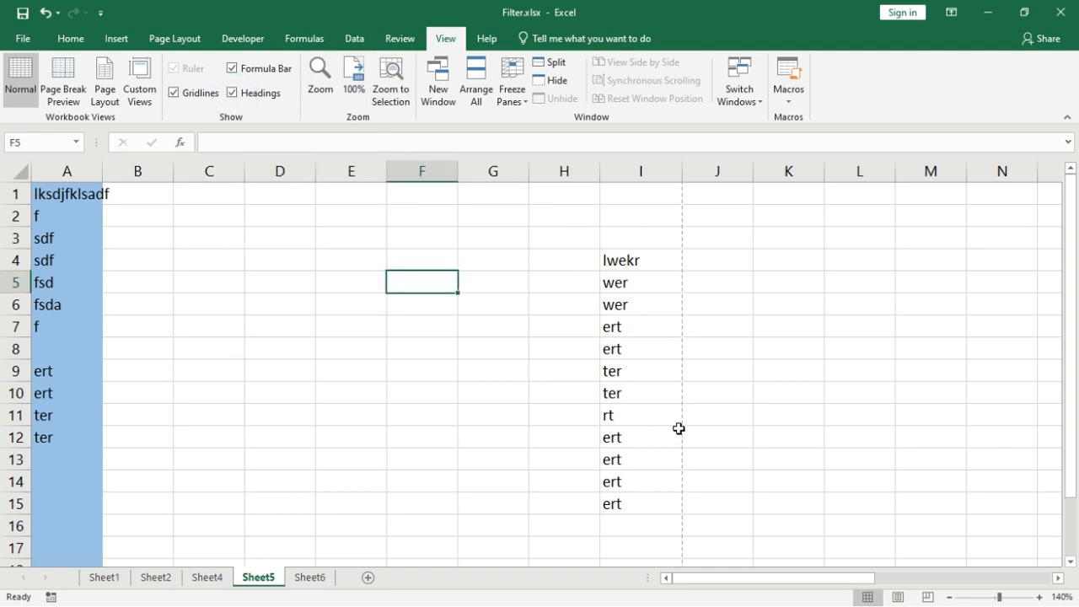
Open two additional windows of the Filter.xlsx workbook.
{"action": "left_click", "coordinate": [440, 92]}
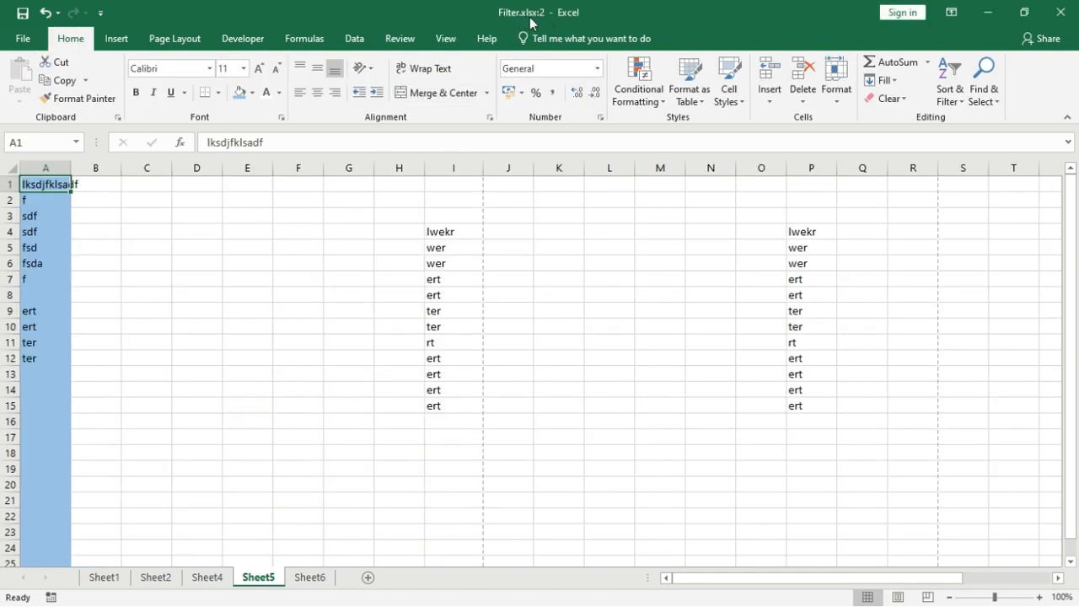
{"action": "left_click", "coordinate": [444, 39]}
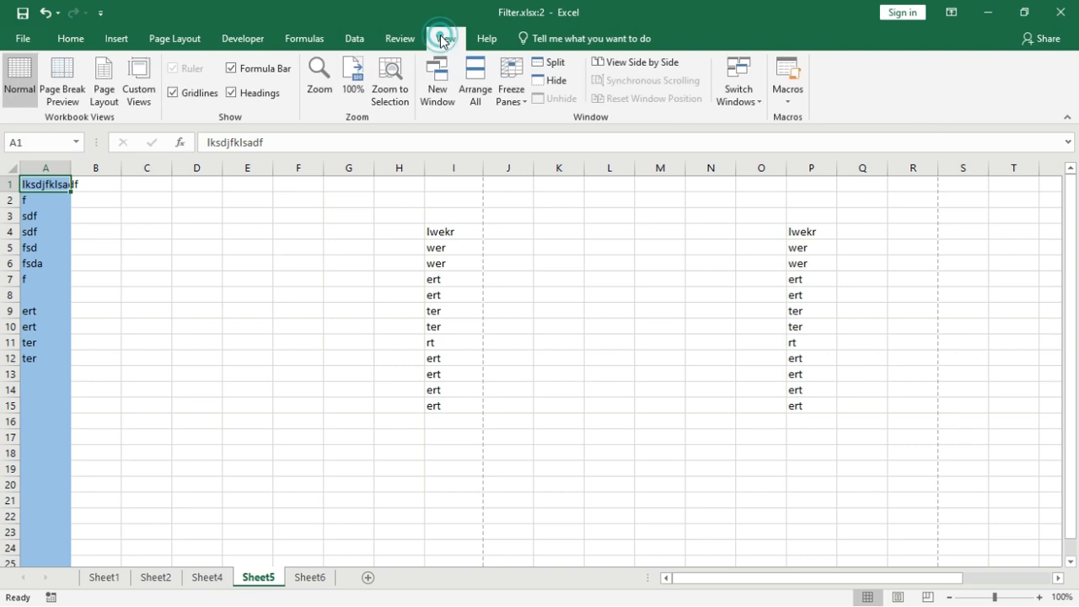
{"action": "left_click", "coordinate": [439, 91]}
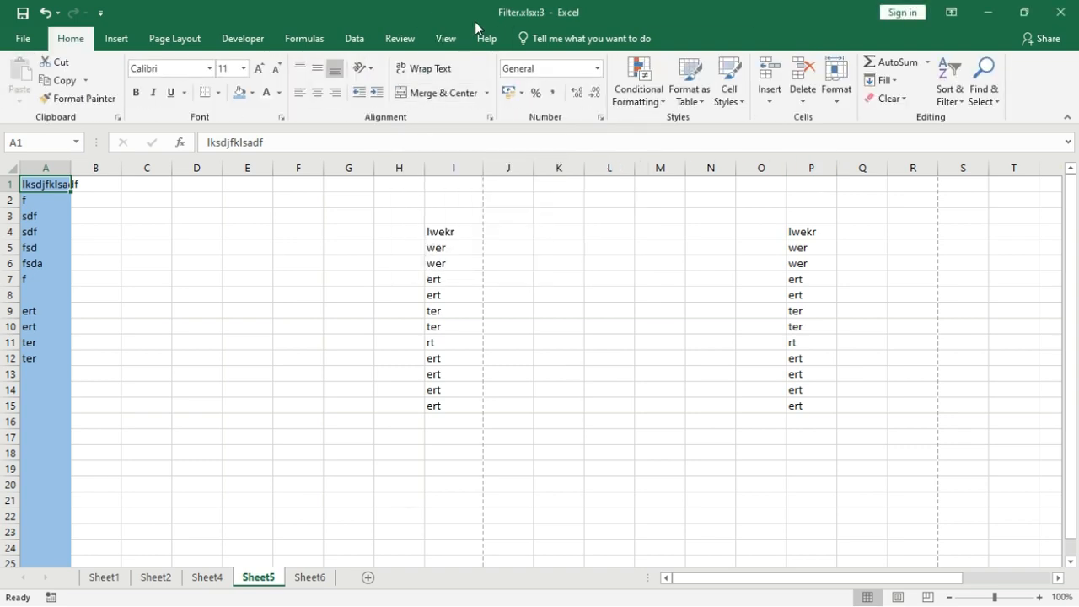
Arrange all open workbook windows with the Vertical option.
{"action": "left_click", "coordinate": [432, 41]}
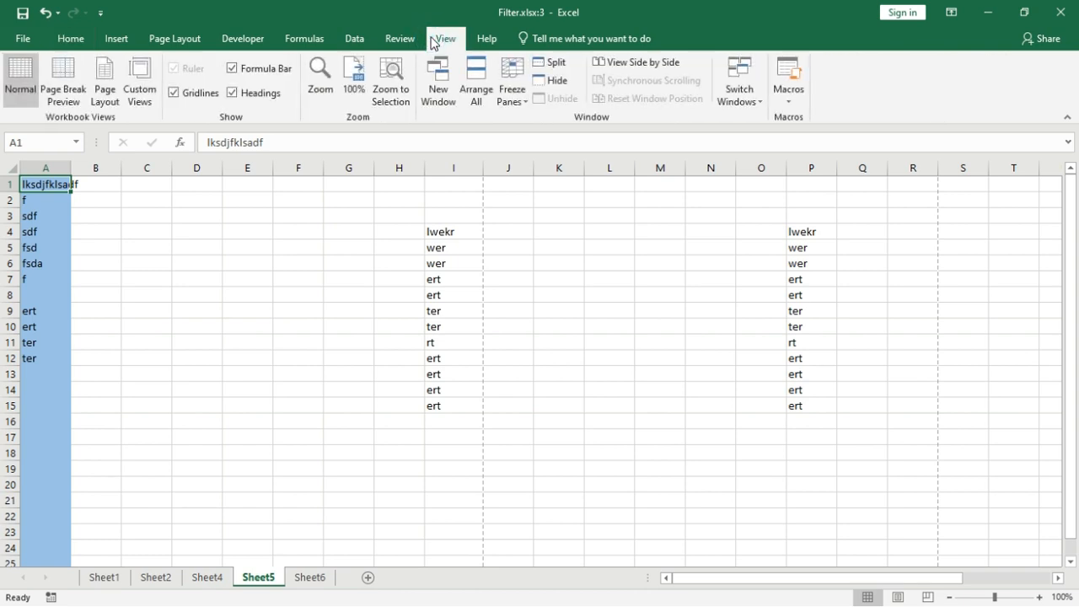
{"action": "left_click", "coordinate": [485, 91]}
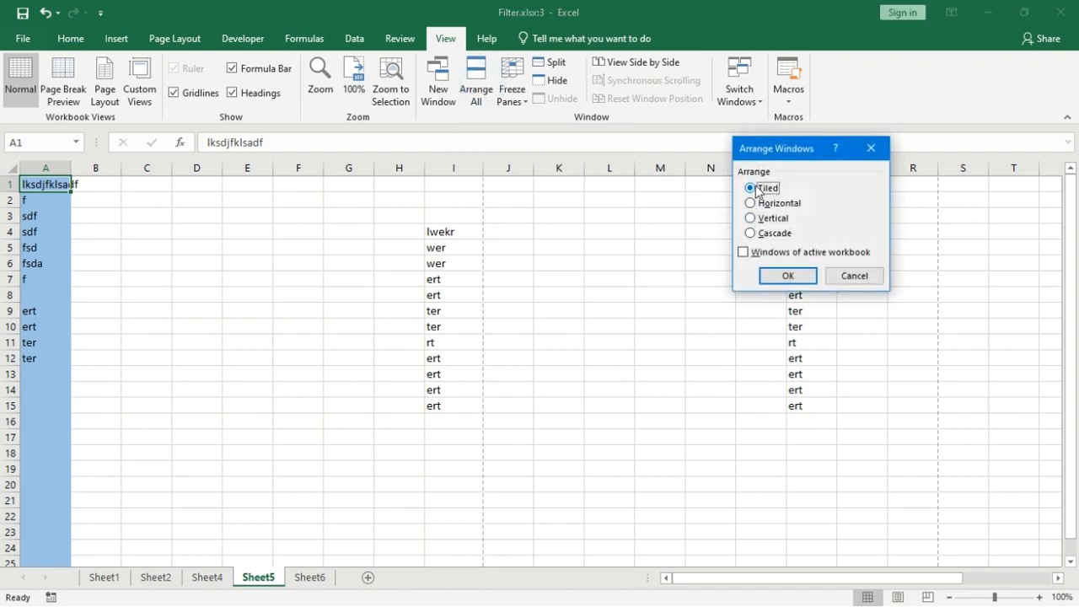
{"action": "left_click", "coordinate": [753, 202]}
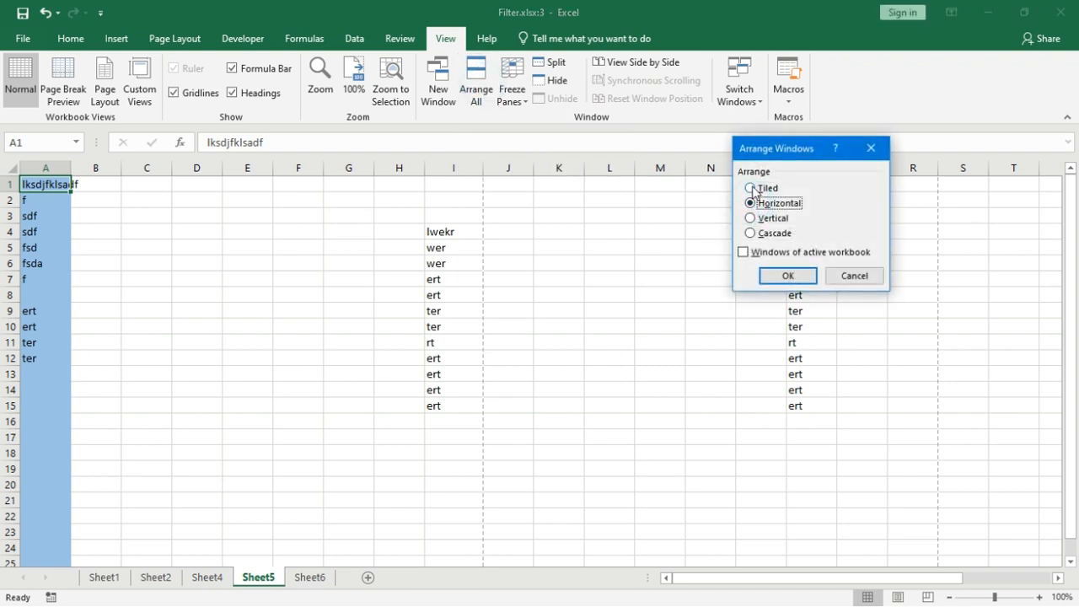
{"action": "left_click", "coordinate": [753, 189]}
{"action": "left_click", "coordinate": [751, 219]}
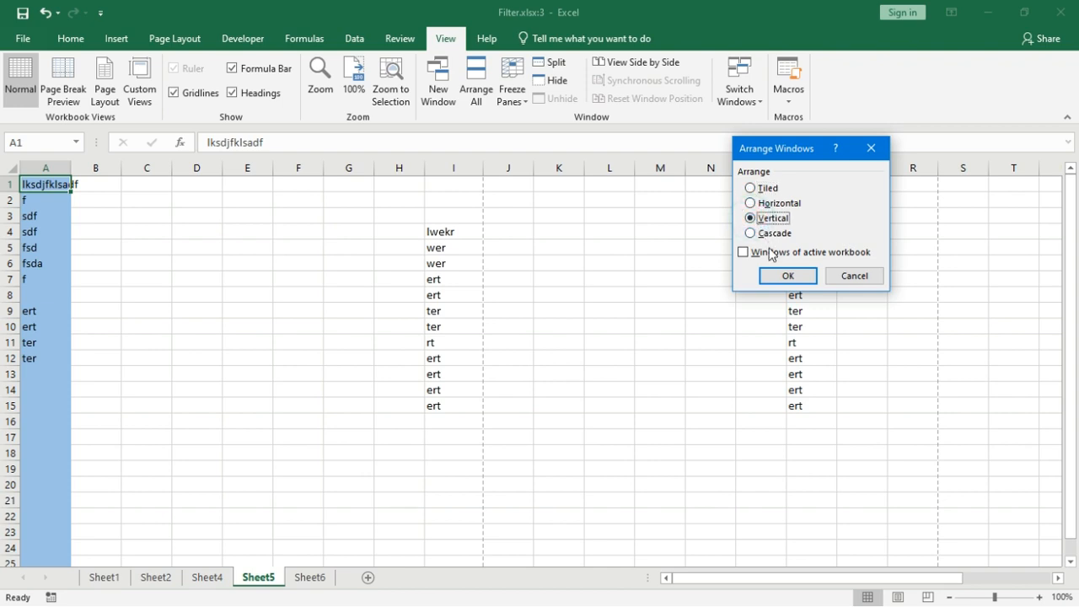
{"action": "left_click", "coordinate": [779, 279]}
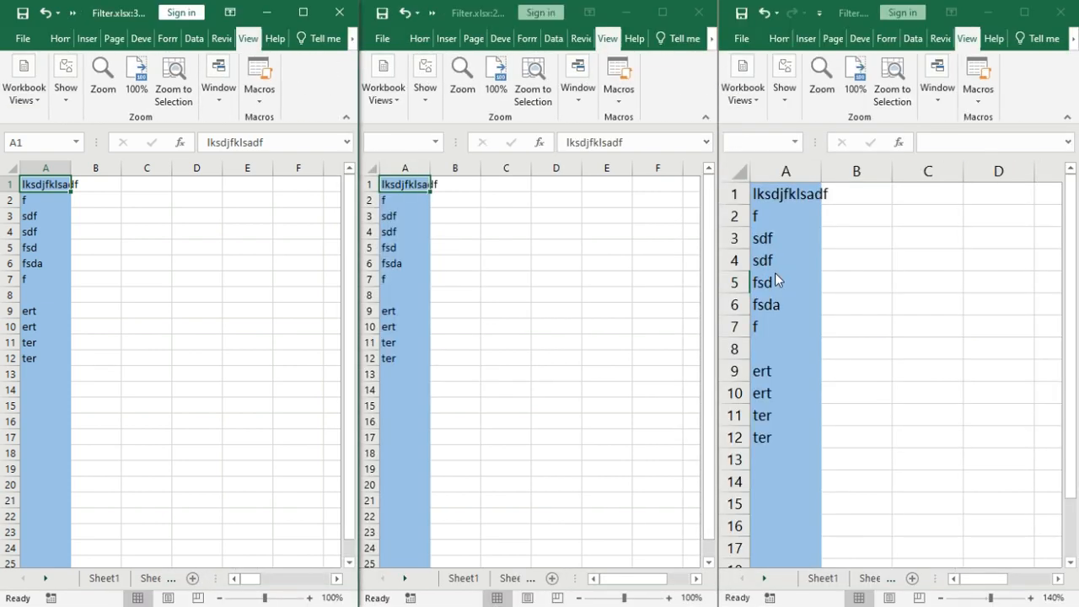
Show Sheet1 in window Filter.xlsx:3 and Sheet2 in window Filter.xlsx:2, leaving the remaining Sheet5 window active.
{"action": "mouse_move", "coordinate": [354, 182]}
{"action": "left_mouse_down"}
{"action": "mouse_move", "coordinate": [354, 202]}
{"action": "mouse_move", "coordinate": [353, 191]}
{"action": "left_mouse_up"}
{"action": "left_click", "coordinate": [105, 579]}
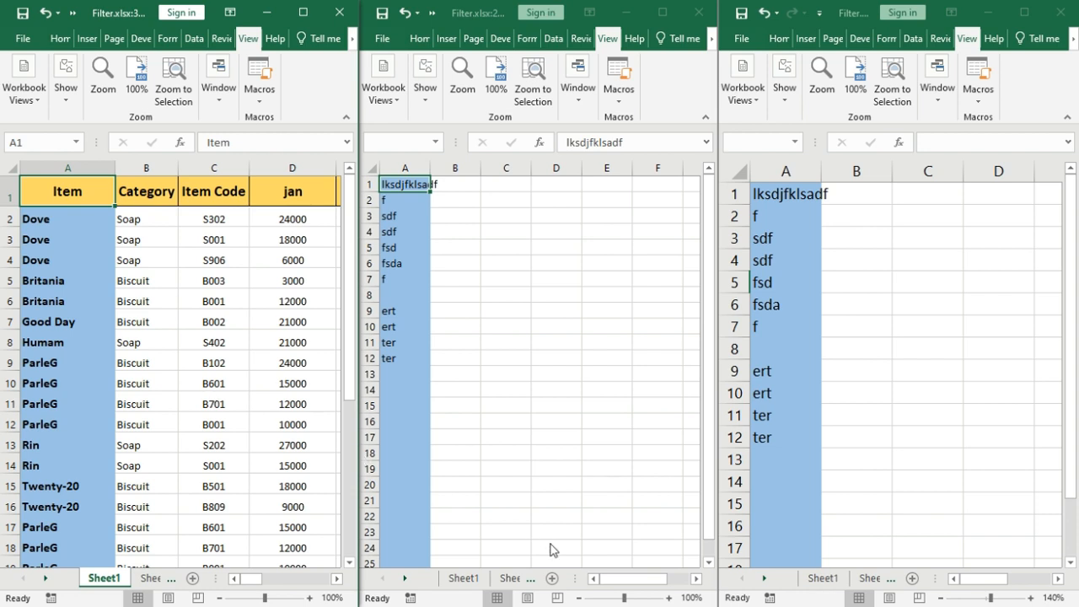
{"action": "left_click", "coordinate": [515, 576]}
{"action": "left_click", "coordinate": [515, 576]}
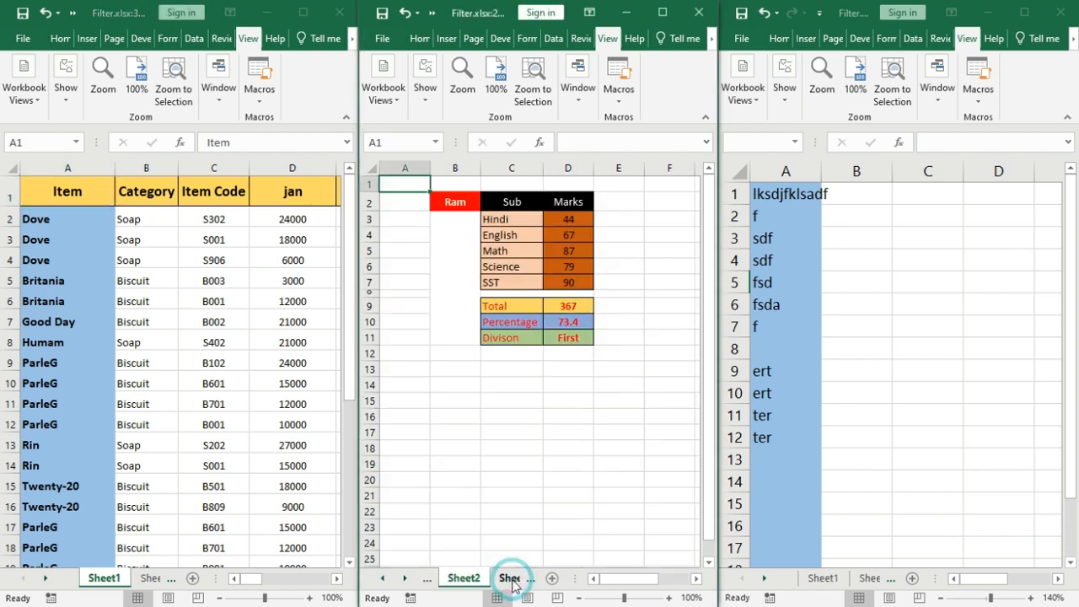
{"action": "left_click", "coordinate": [964, 284]}
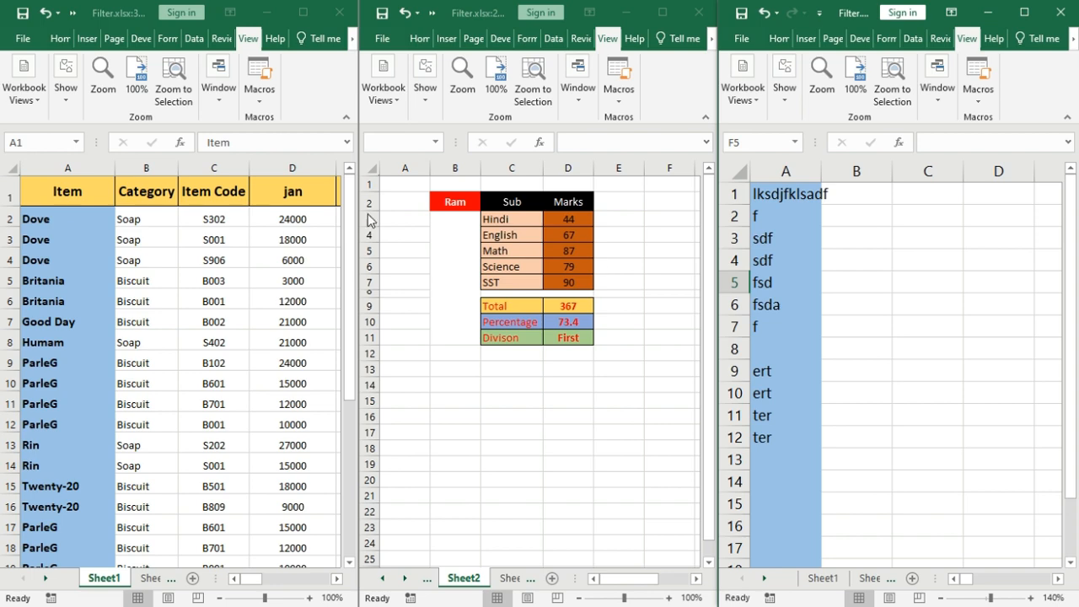
Close the workbook window showing Sheet2 and maximize the one showing Sheet1.
{"action": "left_click", "coordinate": [699, 15]}
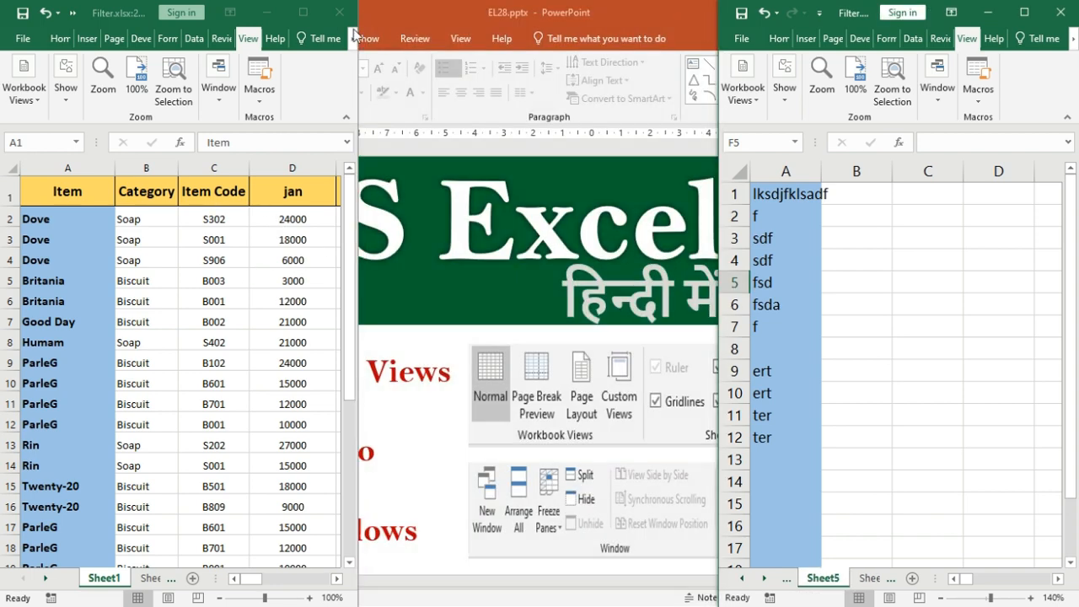
{"action": "left_click", "coordinate": [303, 12]}
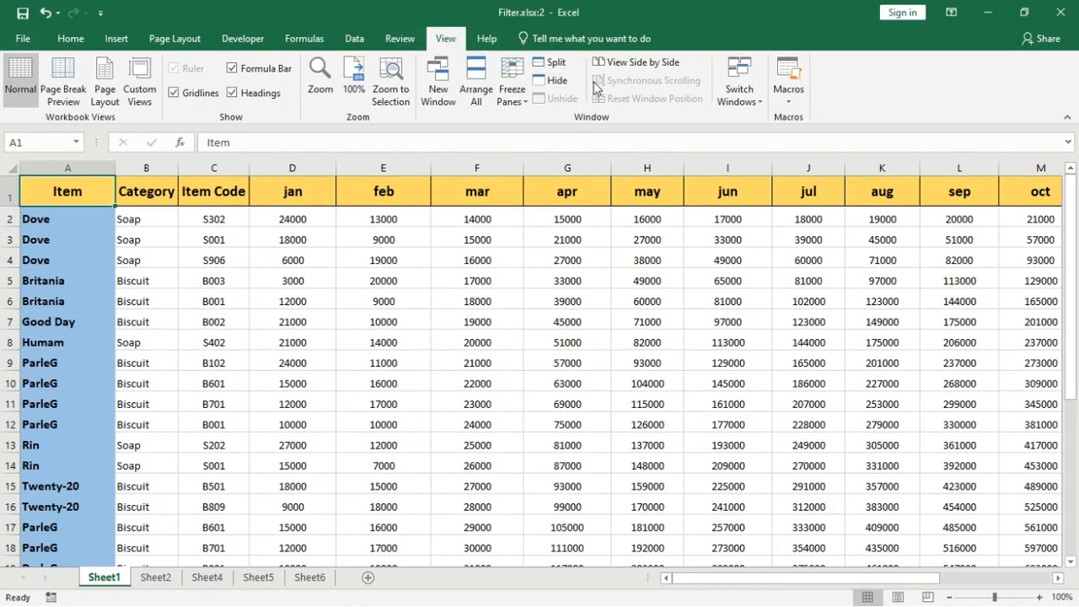
View the two Filter.xlsx windows side by side and activate the one showing Sheet5.
{"action": "left_click", "coordinate": [648, 68]}
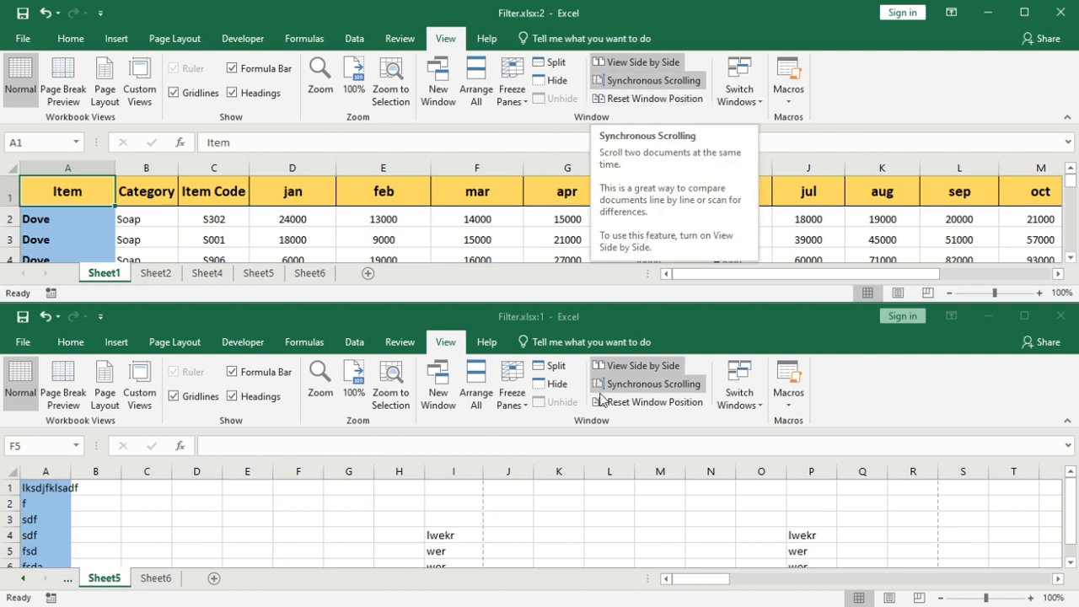
{"action": "mouse_move", "coordinate": [689, 573]}
{"action": "left_mouse_down"}
{"action": "mouse_move", "coordinate": [741, 582]}
{"action": "mouse_move", "coordinate": [681, 580]}
{"action": "mouse_move", "coordinate": [802, 570]}
{"action": "mouse_move", "coordinate": [687, 574]}
{"action": "left_mouse_up"}
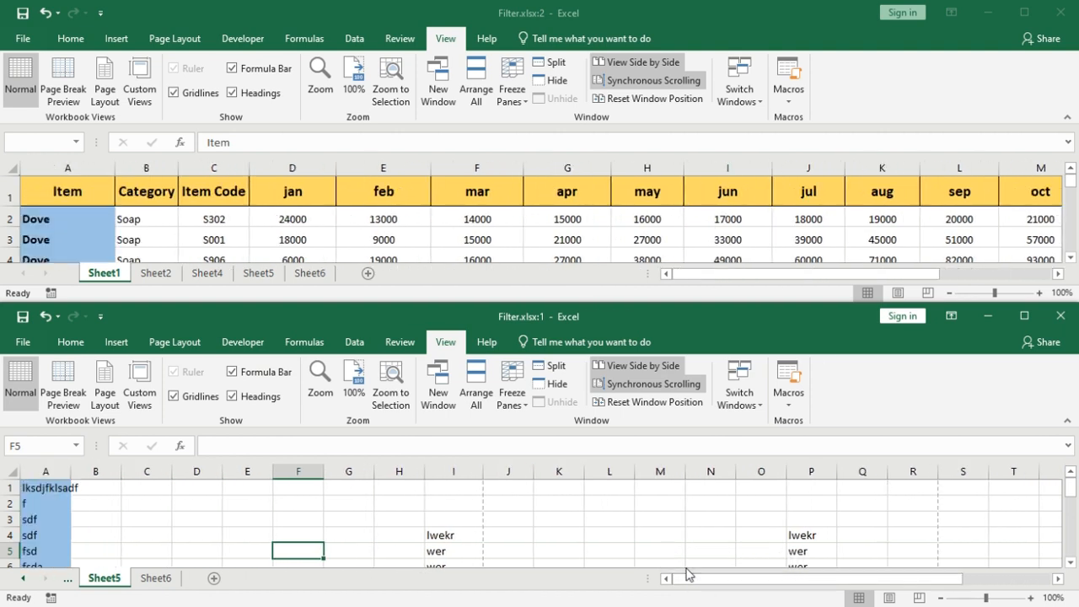
Turn off synchronous scrolling and scroll the window showing Sheet5 sideways independently of the Sheet1 window.
{"action": "left_click", "coordinate": [630, 85]}
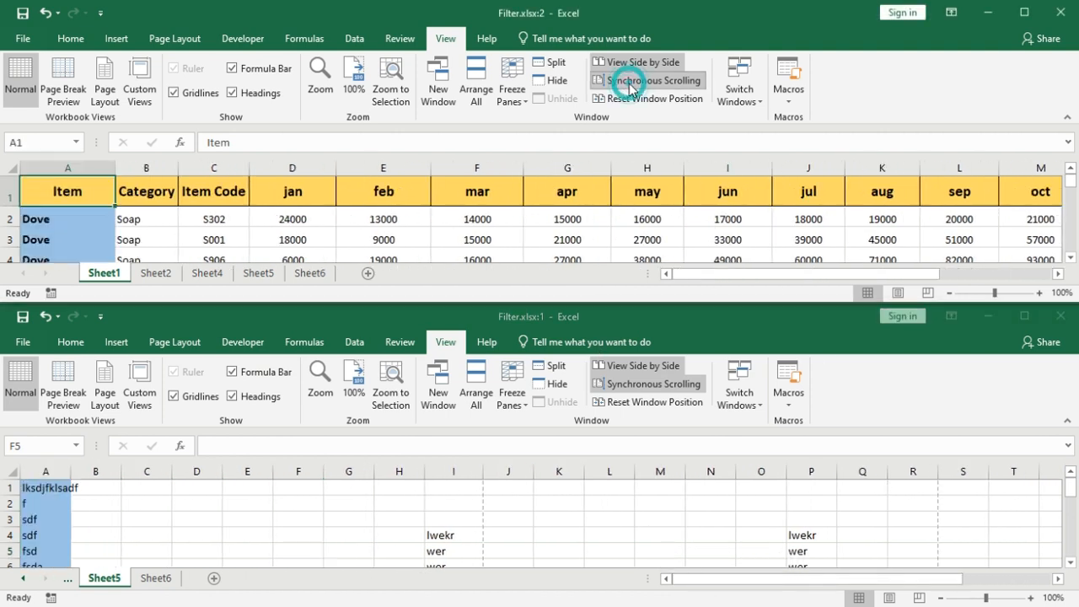
{"action": "left_click", "coordinate": [677, 79]}
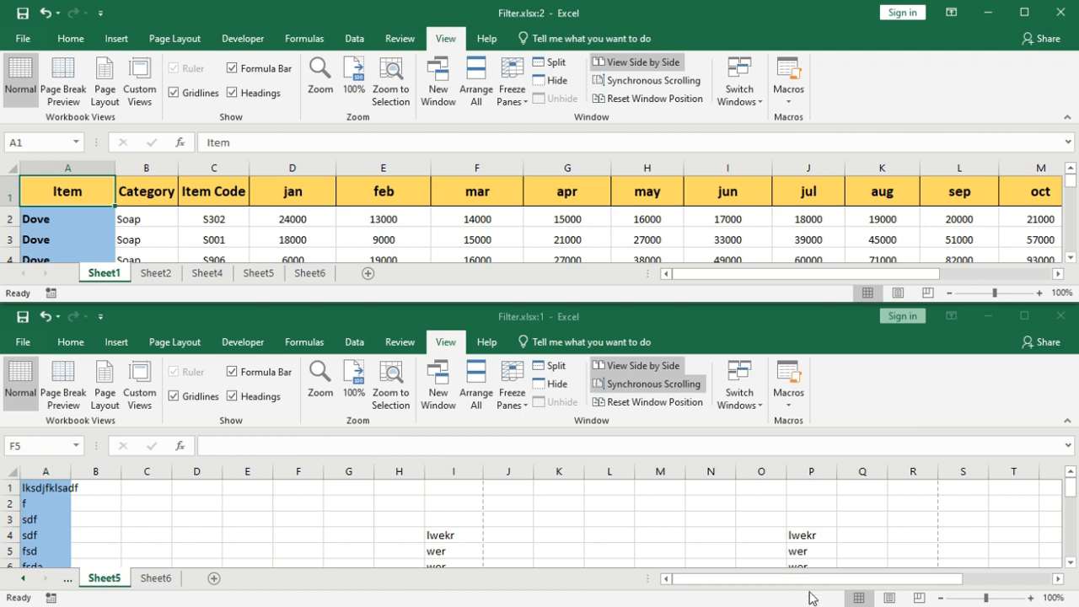
{"action": "left_click_drag", "start_coordinate": [807, 581], "coordinate": [915, 575]}
{"action": "mouse_move", "coordinate": [809, 273]}
{"action": "left_mouse_down"}
{"action": "mouse_move", "coordinate": [919, 272]}
{"action": "mouse_move", "coordinate": [811, 273]}
{"action": "left_mouse_up"}
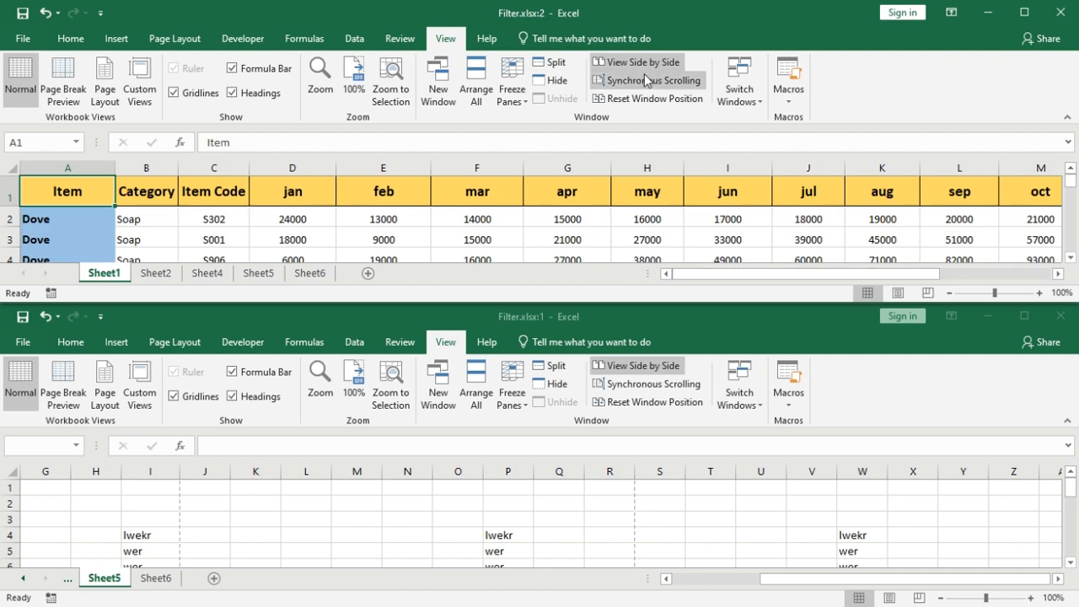
Reset the side-by-side window positions and close the Filter.xlsx window showing Sheet5.
{"action": "left_click", "coordinate": [645, 100]}
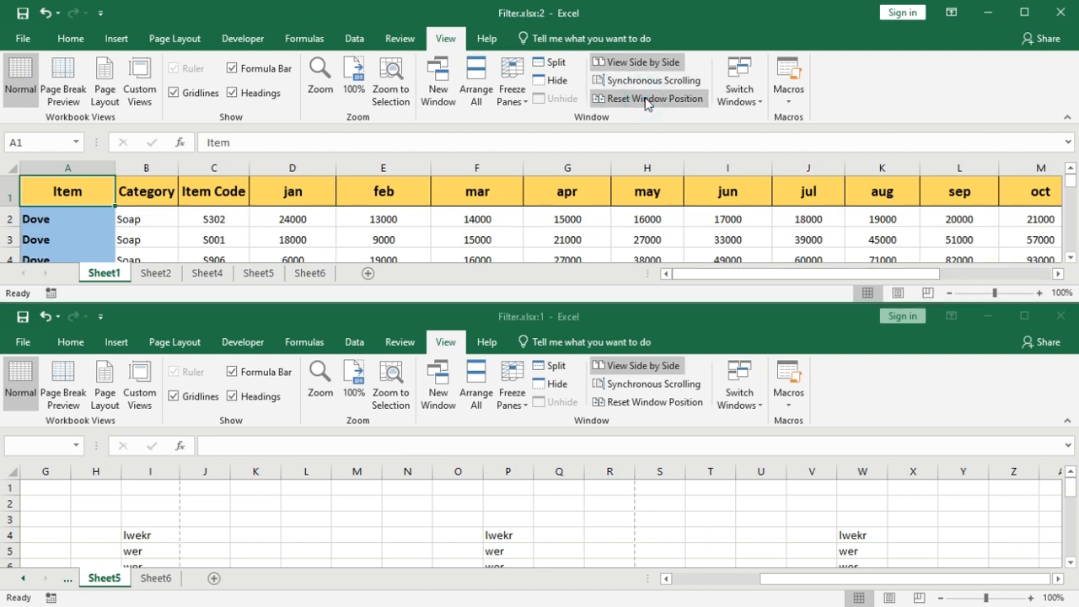
{"action": "left_click", "coordinate": [739, 99]}
{"action": "left_click", "coordinate": [738, 119]}
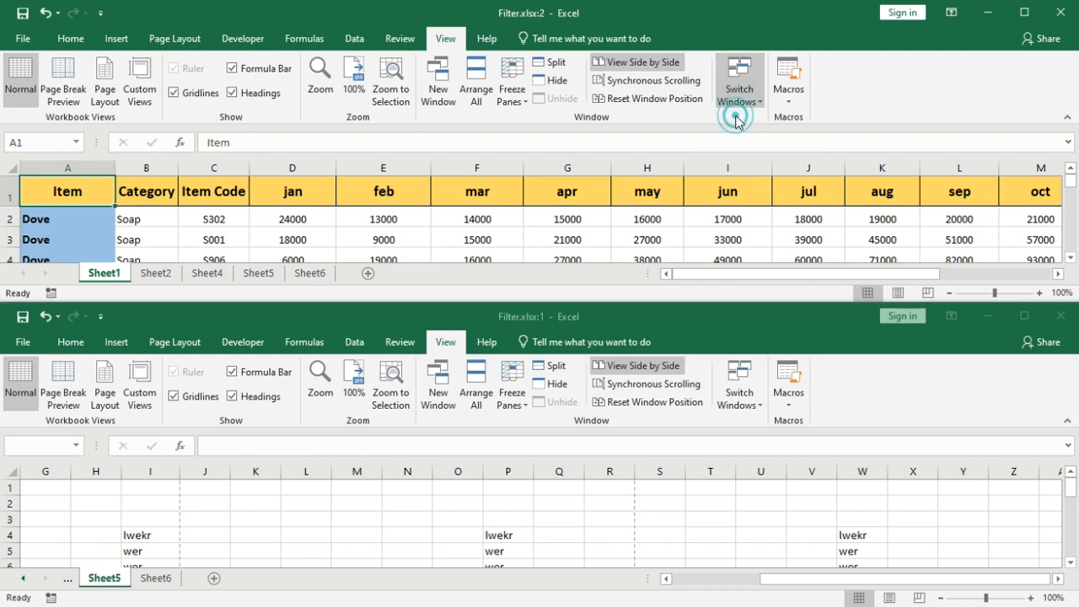
{"action": "left_click", "coordinate": [739, 105]}
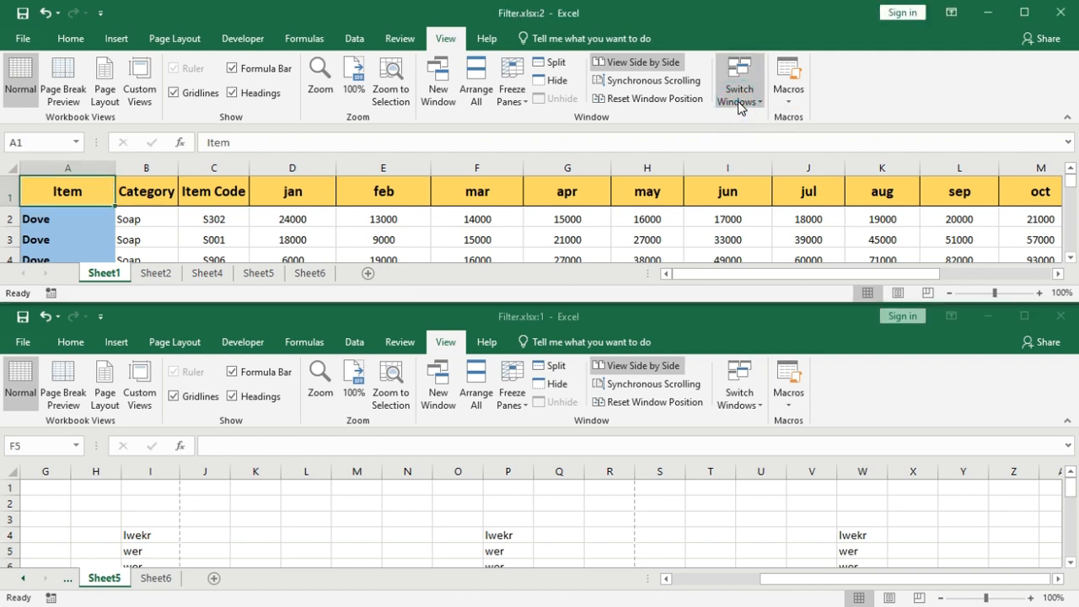
{"action": "left_click", "coordinate": [738, 103]}
{"action": "left_click", "coordinate": [706, 126]}
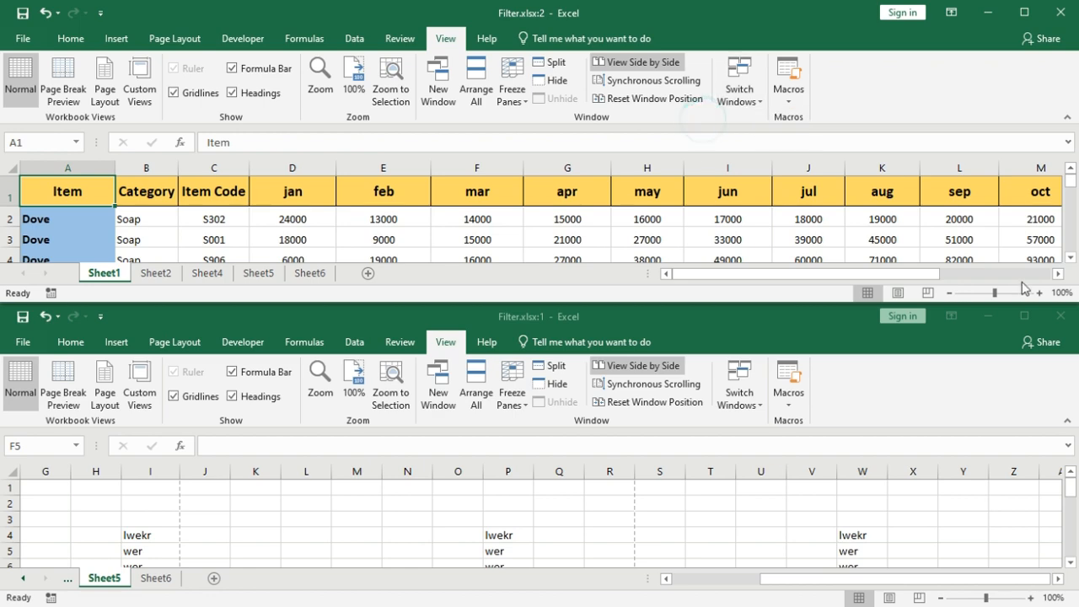
{"action": "left_click", "coordinate": [1059, 319]}
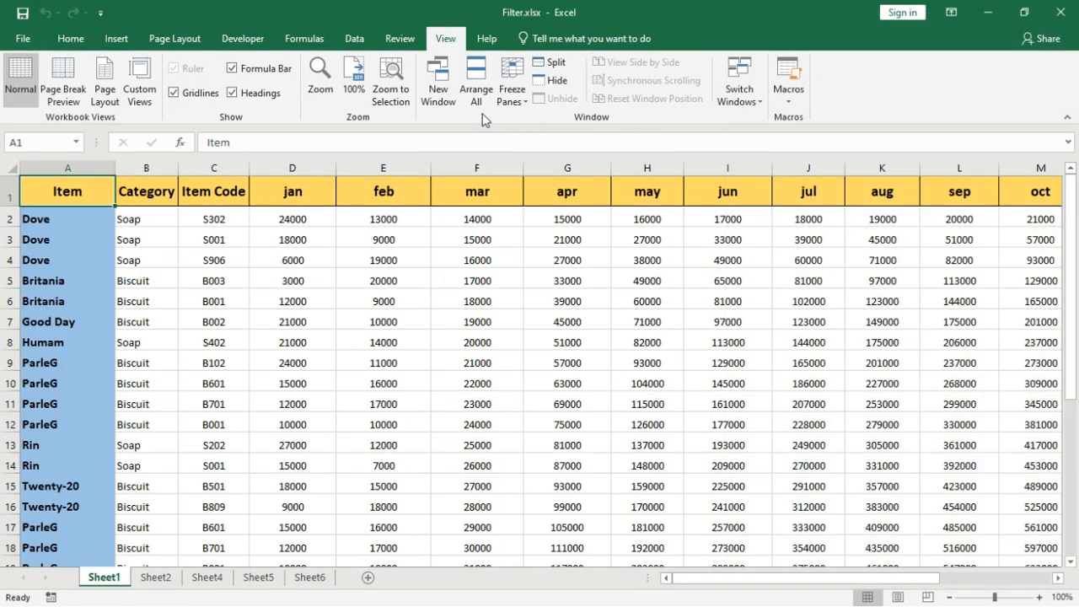
Split Sheet1 into four separately scrolling panes at cell G10.
{"action": "left_click", "coordinate": [522, 107]}
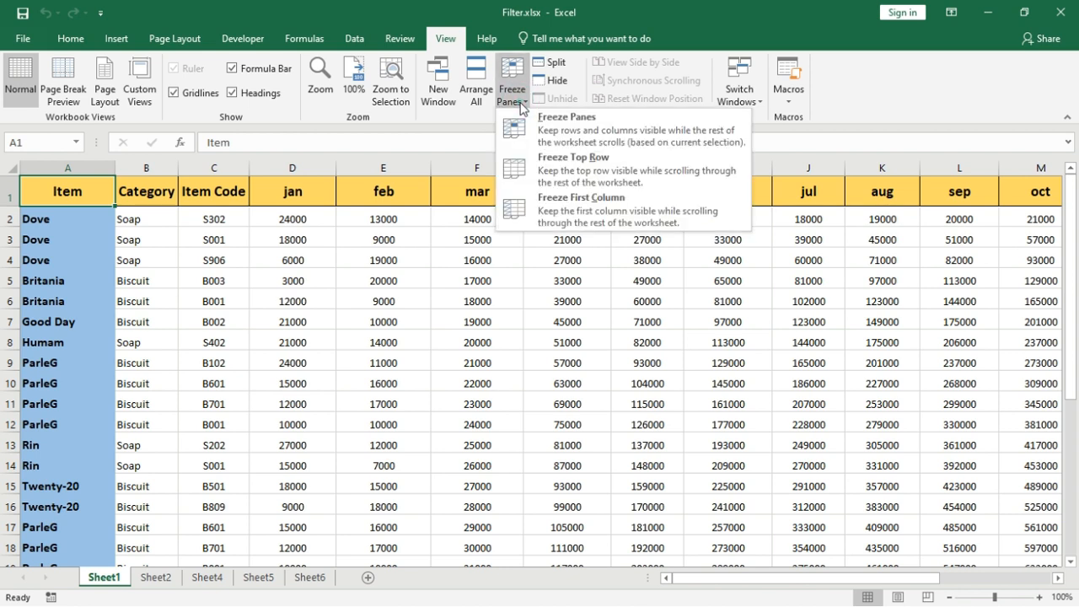
{"action": "left_click", "coordinate": [522, 105]}
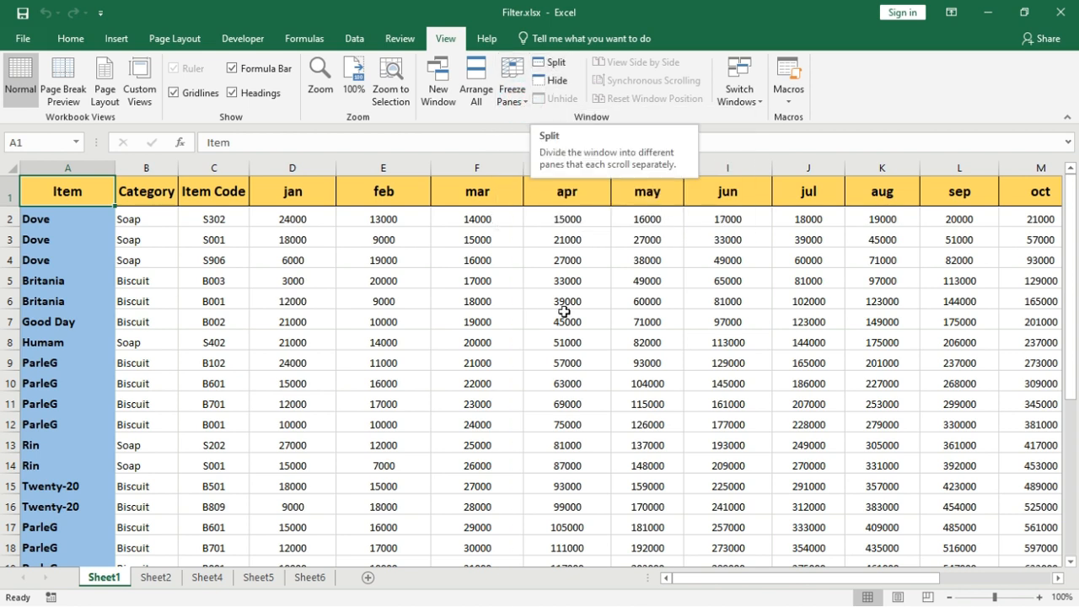
{"action": "left_click", "coordinate": [580, 380]}
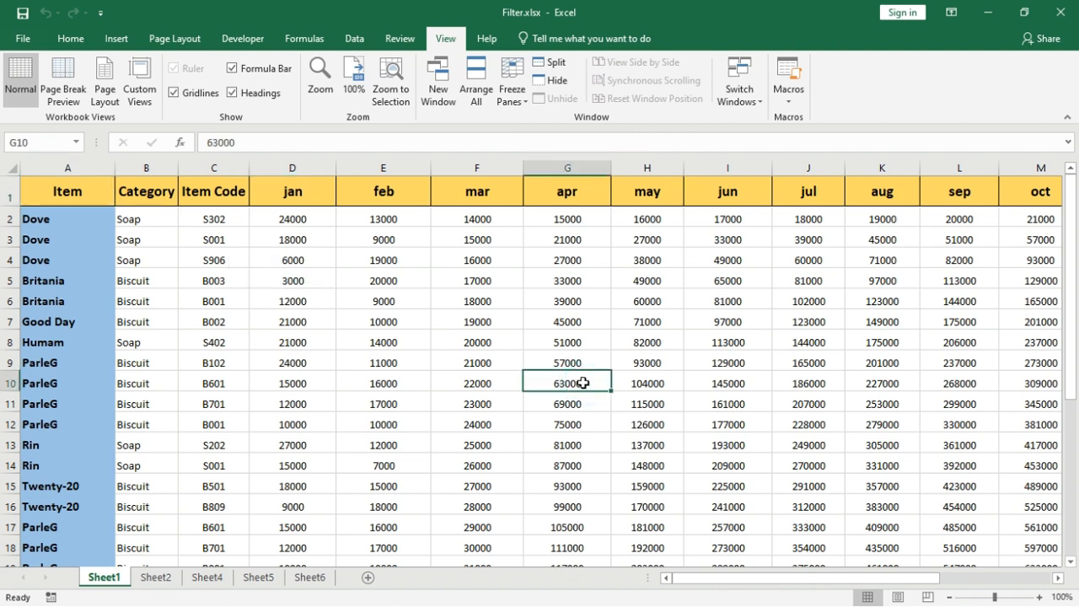
{"action": "left_click", "coordinate": [556, 67]}
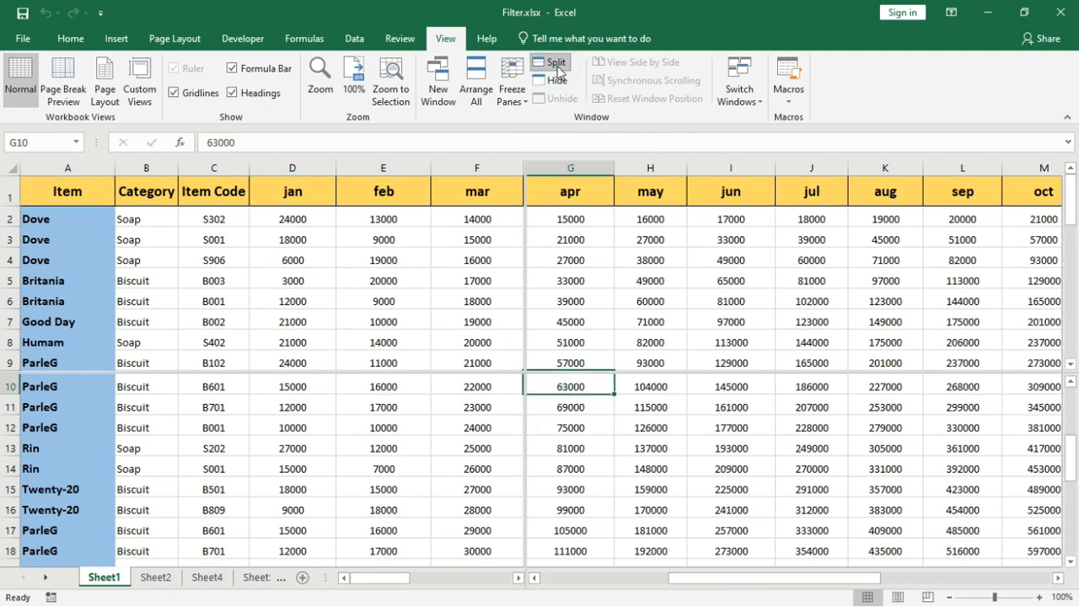
Examine pane scrolling by moving from the mar column in the upper-left pane down past row 20 and across to column T.
{"action": "left_click", "coordinate": [447, 271]}
{"action": "key", "text": "Down"}
{"action": "key", "text": "Down"}
{"action": "key", "text": "Down"}
{"action": "key", "text": "Down"}
{"action": "key", "text": "Down"}
{"action": "key", "text": "Down"}
{"action": "key", "text": "Down"}
{"action": "key", "text": "Down"}
{"action": "key", "text": "Down"}
{"action": "key", "text": "Down"}
{"action": "key", "text": "Down"}
{"action": "key", "text": "Down"}
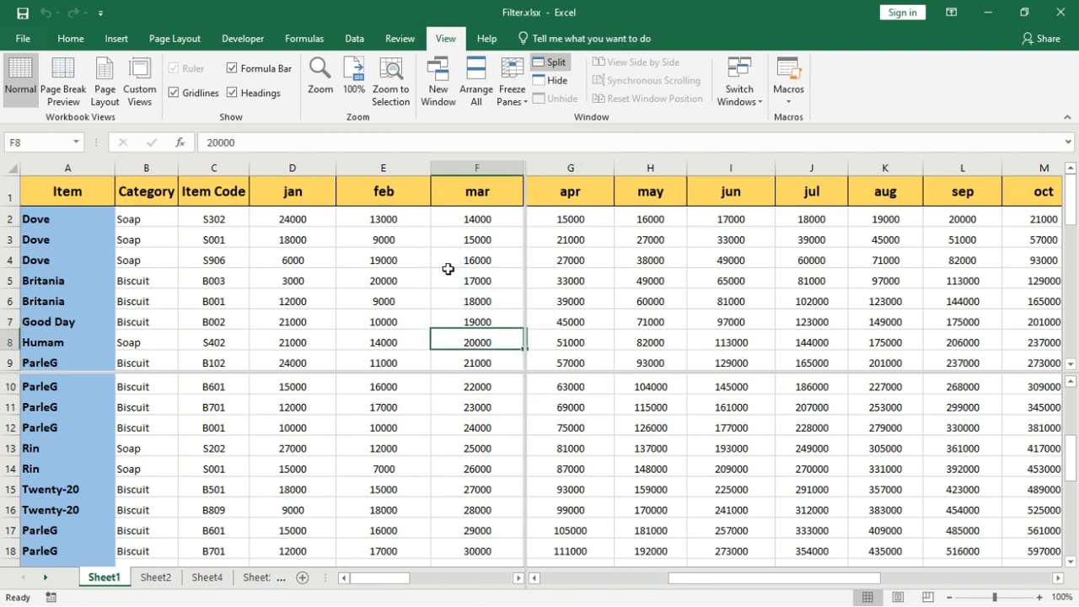
{"action": "key", "text": "Down"}
{"action": "key", "text": "Down"}
{"action": "key", "text": "Down"}
{"action": "key", "text": "Down"}
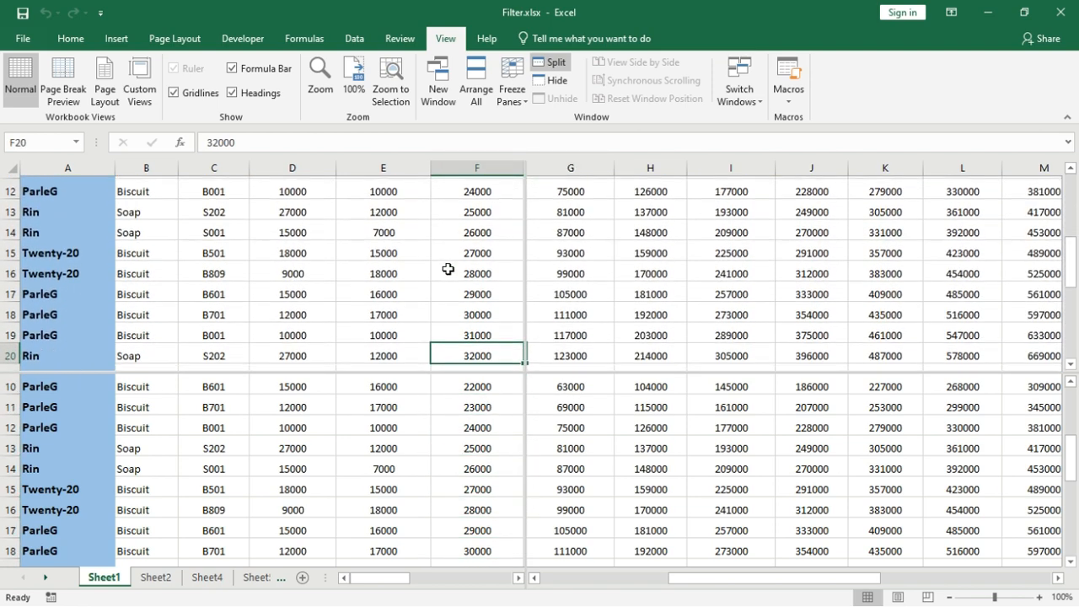
{"action": "key", "text": "Right"}
{"action": "key", "text": "Right"}
{"action": "key", "text": "Right"}
{"action": "key", "text": "Right"}
{"action": "key", "text": "Right"}
{"action": "key", "text": "Right"}
{"action": "key", "text": "Right"}
{"action": "key", "text": "Right"}
{"action": "key", "text": "Right"}
{"action": "key", "text": "Right"}
{"action": "key", "text": "Right"}
{"action": "key", "text": "Right"}
{"action": "key", "text": "Right"}
{"action": "key", "text": "Right"}
{"action": "key", "text": "Right"}
{"action": "key", "text": "Right"}
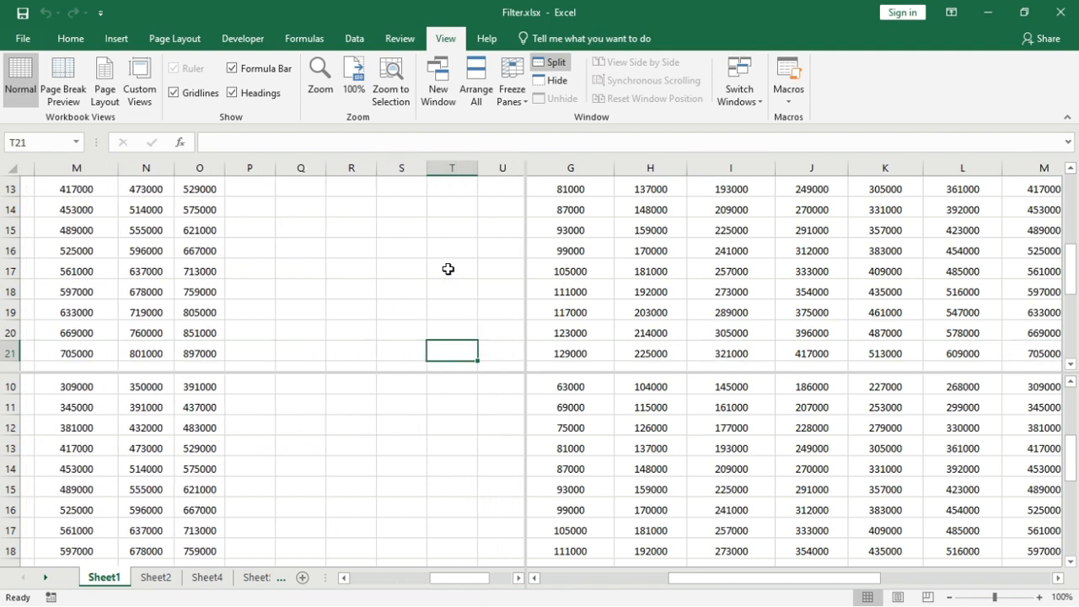
Examine the upper-right pane's scrolling by moving from the jun column back to column A and up to the header row.
{"action": "left_click", "coordinate": [695, 288]}
{"action": "key", "text": "Right"}
{"action": "key", "text": "Right"}
{"action": "key", "text": "Right"}
{"action": "key", "text": "Right"}
{"action": "key", "text": "Right"}
{"action": "key", "text": "Right"}
{"action": "key", "text": "Right"}
{"action": "key", "text": "Right"}
{"action": "key", "text": "Right"}
{"action": "key", "text": "Right"}
{"action": "key", "text": "Right"}
{"action": "key", "text": "Right"}
{"action": "key", "text": "Right"}
{"action": "key", "text": "Right"}
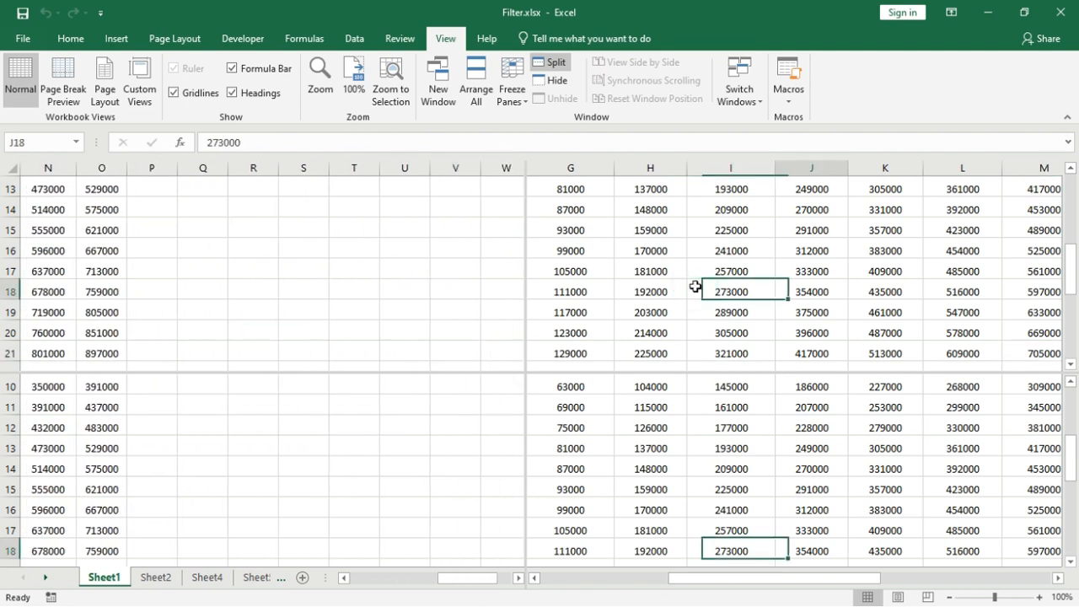
{"action": "key", "text": "Left"}
{"action": "key", "text": "Left"}
{"action": "key", "text": "Left"}
{"action": "key", "text": "Left"}
{"action": "key", "text": "Left"}
{"action": "key", "text": "Left"}
{"action": "key", "text": "Left"}
{"action": "key", "text": "Left"}
{"action": "key", "text": "Left"}
{"action": "key", "text": "Left"}
{"action": "key", "text": "Left"}
{"action": "key", "text": "Left"}
{"action": "key", "text": "Left"}
{"action": "key", "text": "Left"}
{"action": "key", "text": "Left"}
{"action": "key", "text": "Left"}
{"action": "key", "text": "Left"}
{"action": "key", "text": "Left"}
{"action": "key", "text": "Left"}
{"action": "key", "text": "Left"}
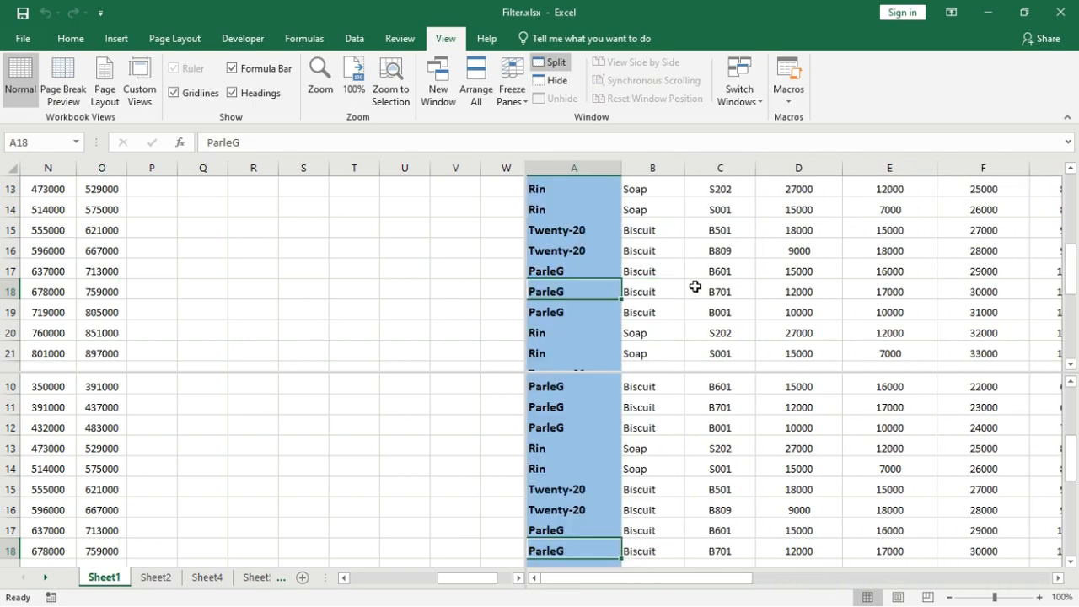
{"action": "key", "text": "Up"}
{"action": "key", "text": "Up"}
{"action": "key", "text": "Up"}
{"action": "key", "text": "Up"}
{"action": "key", "text": "Up"}
{"action": "key", "text": "Up"}
{"action": "key", "text": "Up"}
{"action": "key", "text": "Up"}
{"action": "key", "text": "Up"}
{"action": "key", "text": "Up"}
{"action": "key", "text": "Up"}
{"action": "key", "text": "Up"}
{"action": "key", "text": "Up"}
{"action": "key", "text": "Up"}
{"action": "key", "text": "Up"}
{"action": "key", "text": "Up"}
{"action": "key", "text": "Up"}
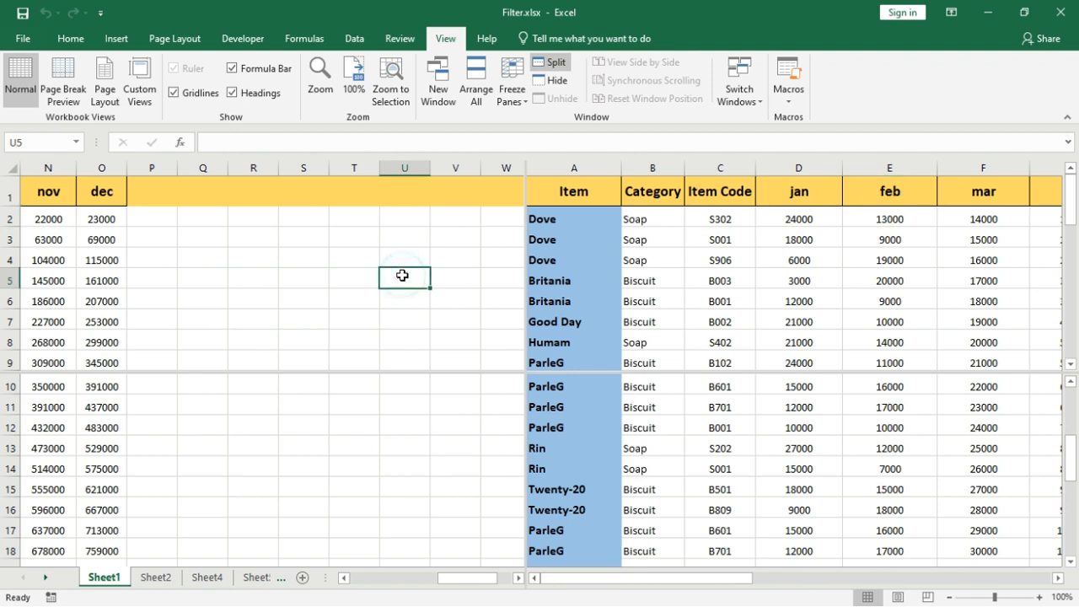
Bring the upper-left pane back to column A along row 5 and remove the split from Sheet1.
{"action": "key", "text": "Left"}
{"action": "key", "text": "Left"}
{"action": "key", "text": "Left"}
{"action": "key", "text": "Left"}
{"action": "key", "text": "Left"}
{"action": "key", "text": "Left"}
{"action": "key", "text": "Left"}
{"action": "key", "text": "Left"}
{"action": "key", "text": "Left"}
{"action": "key", "text": "Left"}
{"action": "key", "text": "Left"}
{"action": "key", "text": "Left"}
{"action": "key", "text": "Left"}
{"action": "key", "text": "Left"}
{"action": "key", "text": "Left"}
{"action": "key", "text": "Left"}
{"action": "key", "text": "Left"}
{"action": "key", "text": "Left"}
{"action": "key", "text": "Left"}
{"action": "key", "text": "Left"}
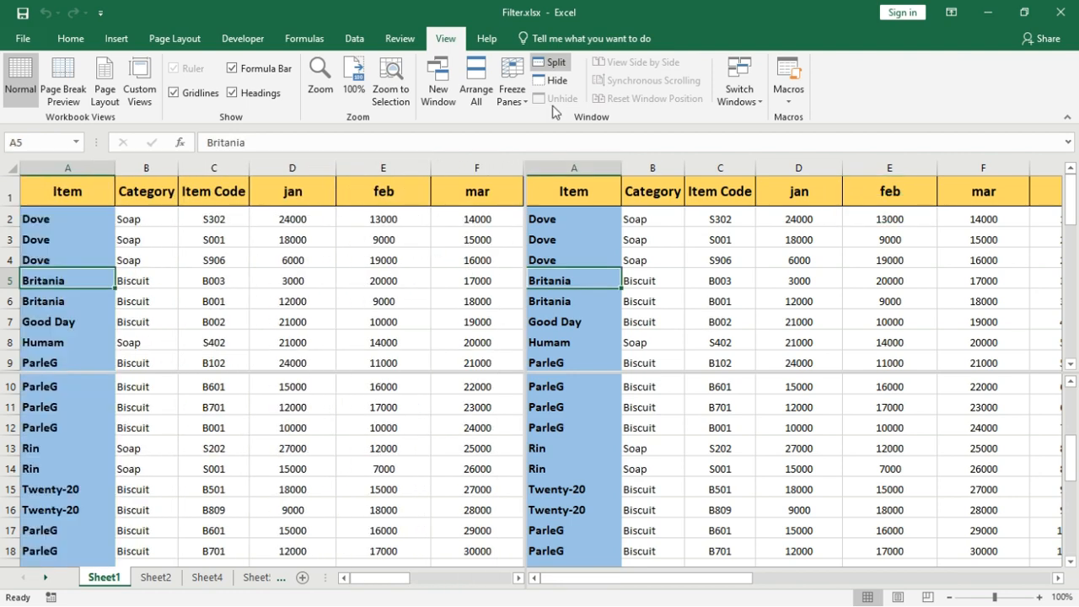
{"action": "left_click", "coordinate": [546, 65]}
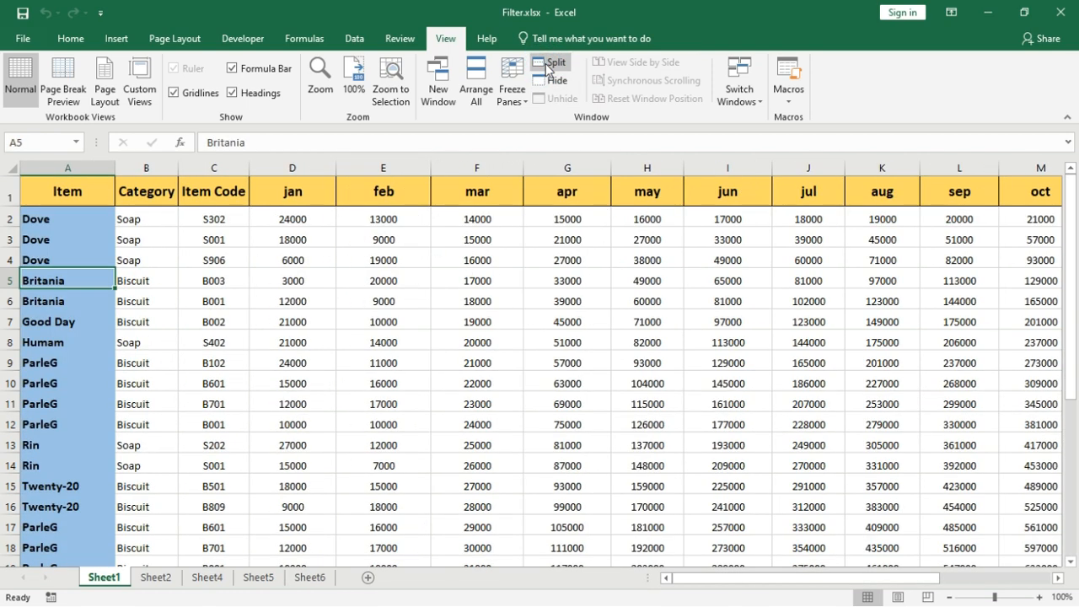
Examine how the sheet scrolls without frozen panes by moving across row 5 and back to column A, and select cell K2.
{"action": "left_click", "coordinate": [514, 99]}
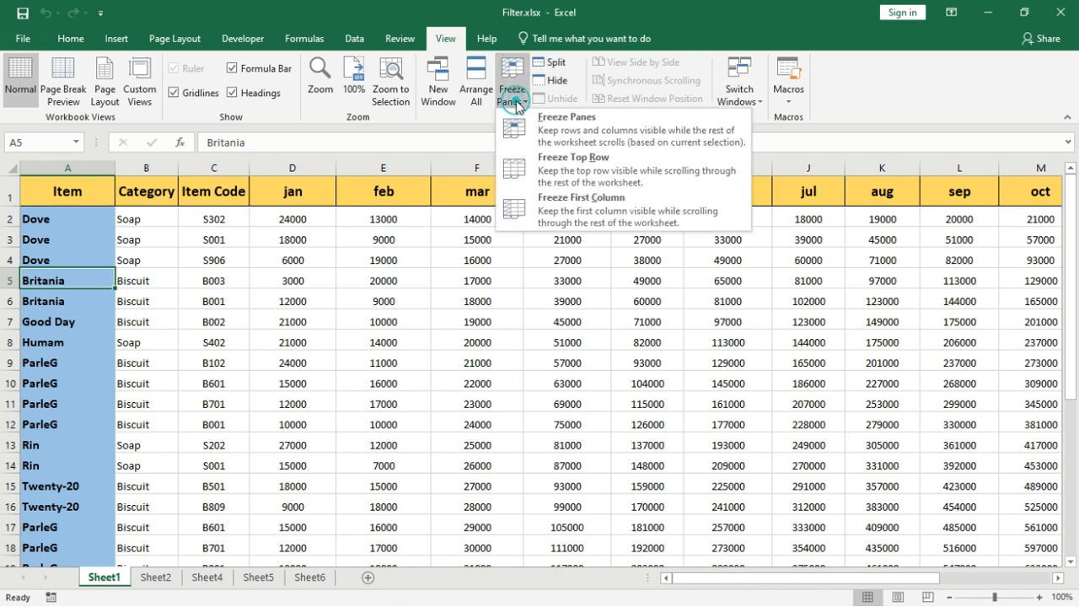
{"action": "left_click", "coordinate": [516, 101]}
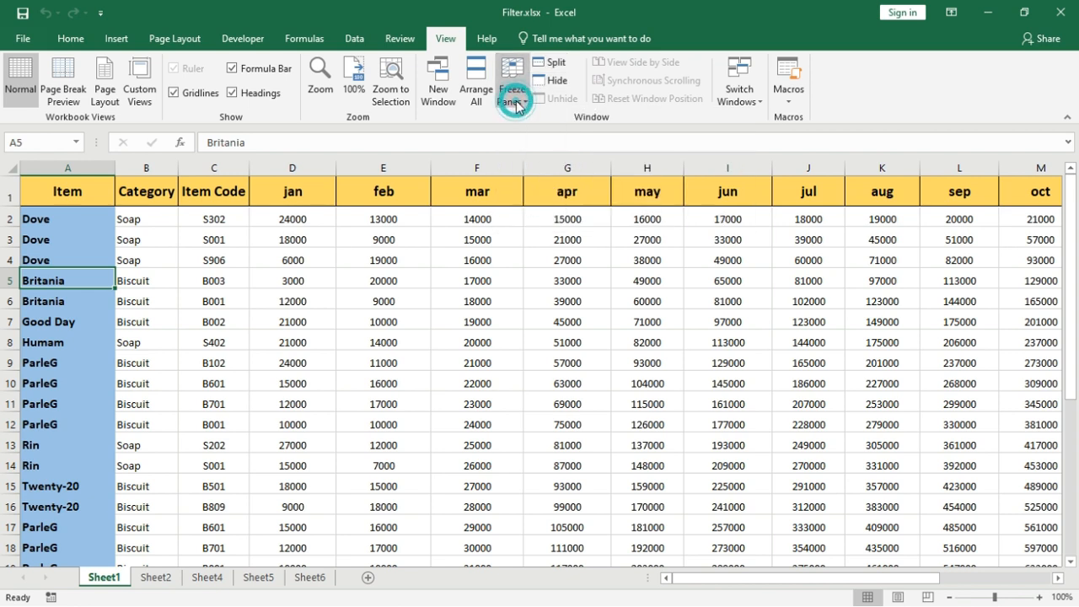
{"action": "left_click", "coordinate": [544, 282]}
{"action": "key", "text": "Right"}
{"action": "key", "text": "Right"}
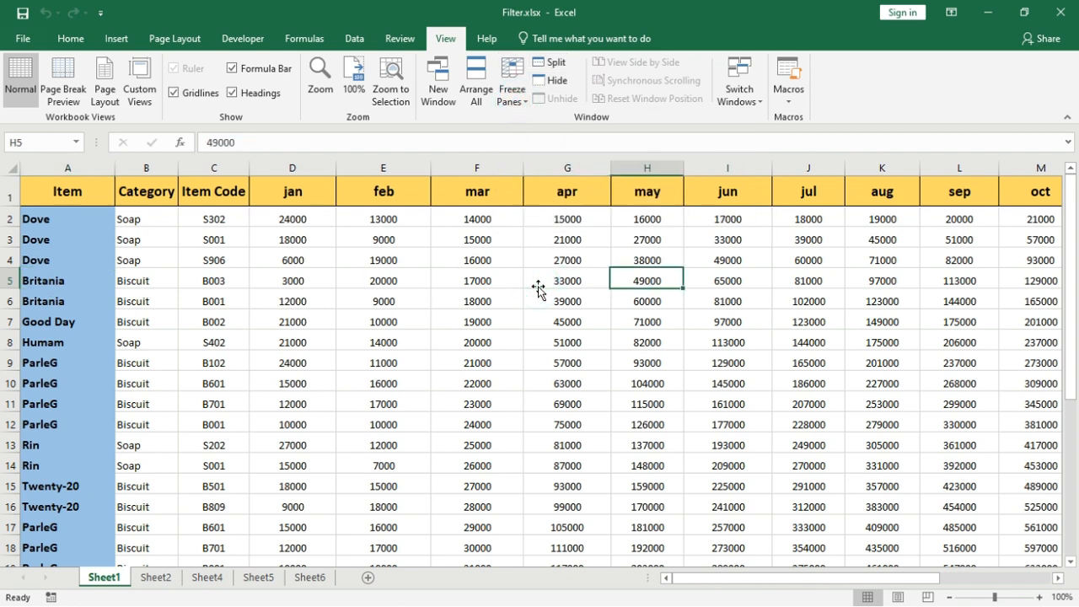
{"action": "key", "text": "Right"}
{"action": "key", "text": "Right"}
{"action": "key", "text": "Right"}
{"action": "key", "text": "Right"}
{"action": "key", "text": "Right"}
{"action": "key", "text": "Right"}
{"action": "key", "text": "Right"}
{"action": "key", "text": "Right"}
{"action": "key", "text": "Right"}
{"action": "key", "text": "Right"}
{"action": "key", "text": "Right"}
{"action": "key", "text": "Left"}
{"action": "key", "text": "Left"}
{"action": "key", "text": "Left"}
{"action": "key", "text": "Left"}
{"action": "key", "text": "Left"}
{"action": "key", "text": "Left"}
{"action": "key", "text": "Left"}
{"action": "key", "text": "Left"}
{"action": "key", "text": "Left"}
{"action": "key", "text": "Left"}
{"action": "key", "text": "Left"}
{"action": "key", "text": "Left"}
{"action": "key", "text": "Left"}
{"action": "key", "text": "Left"}
{"action": "key", "text": "Left"}
{"action": "key", "text": "Left"}
{"action": "key", "text": "Left"}
{"action": "key", "text": "Left"}
{"action": "key", "text": "Left"}
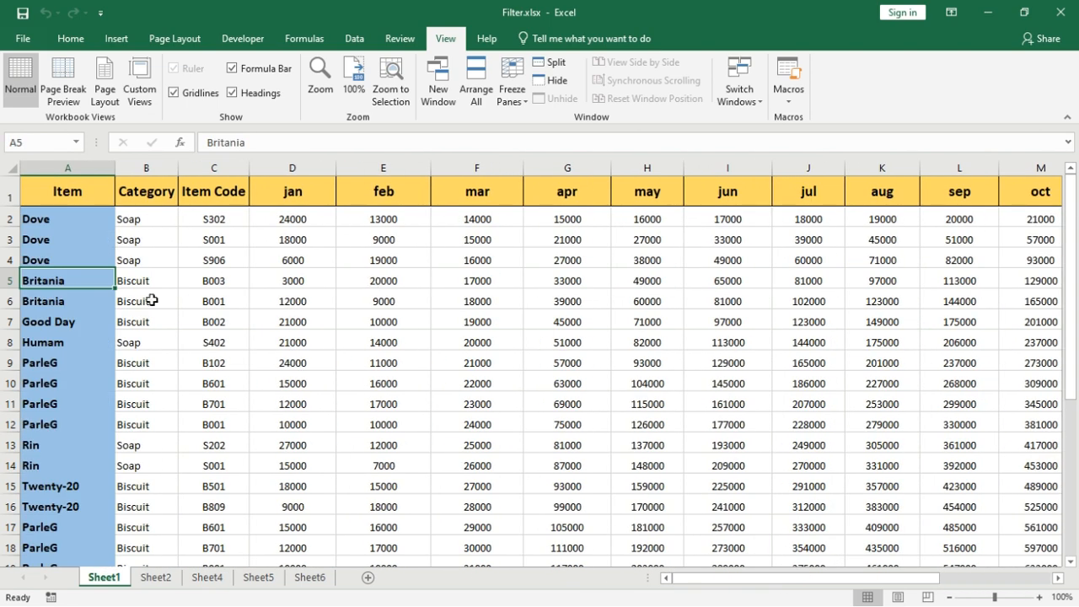
{"action": "left_click", "coordinate": [887, 222]}
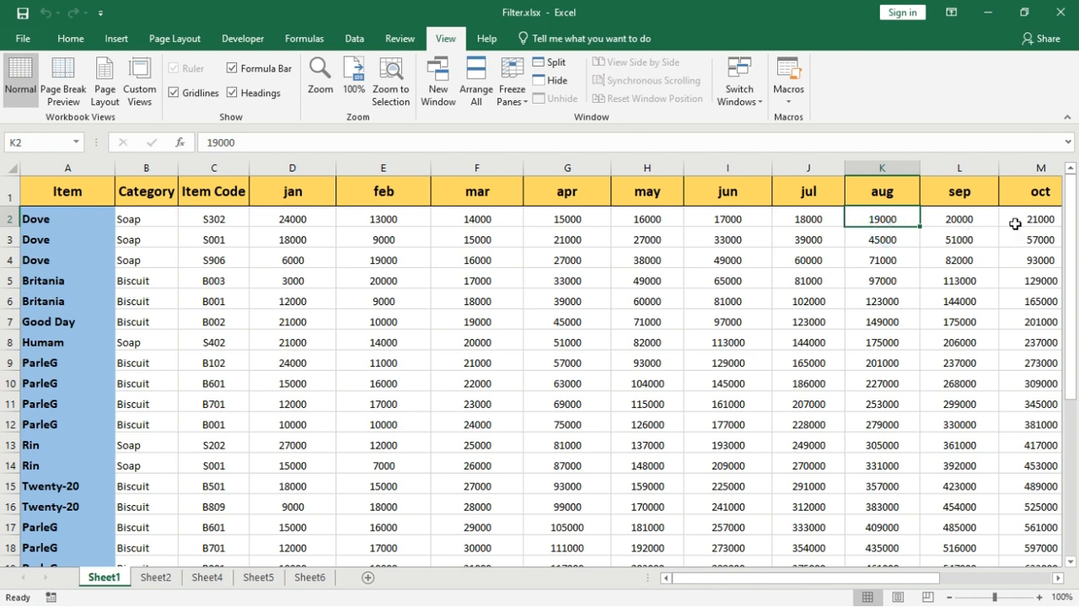
Examine the unfrozen sheet's scrolling by moving across row 5 to column Q and back to column A along row 10.
{"action": "left_click", "coordinate": [894, 278]}
{"action": "key", "text": "Right"}
{"action": "key", "text": "Right"}
{"action": "key", "text": "Right"}
{"action": "key", "text": "Right"}
{"action": "key", "text": "Right"}
{"action": "key", "text": "Right"}
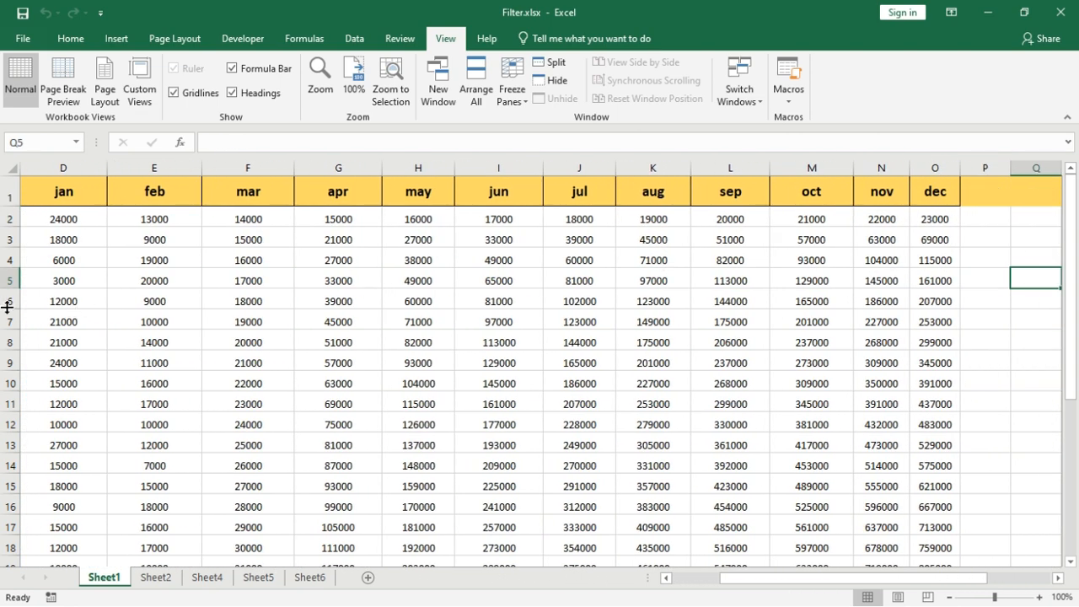
{"action": "left_click", "coordinate": [940, 378]}
{"action": "key", "text": "Left"}
{"action": "key", "text": "Left"}
{"action": "key", "text": "Left"}
{"action": "key", "text": "Left"}
{"action": "key", "text": "Left"}
{"action": "key", "text": "Left"}
{"action": "key", "text": "Left"}
{"action": "key", "text": "Left"}
{"action": "key", "text": "Left"}
{"action": "key", "text": "Left"}
{"action": "key", "text": "Left"}
{"action": "key", "text": "Left"}
{"action": "key", "text": "Left"}
{"action": "key", "text": "Left"}
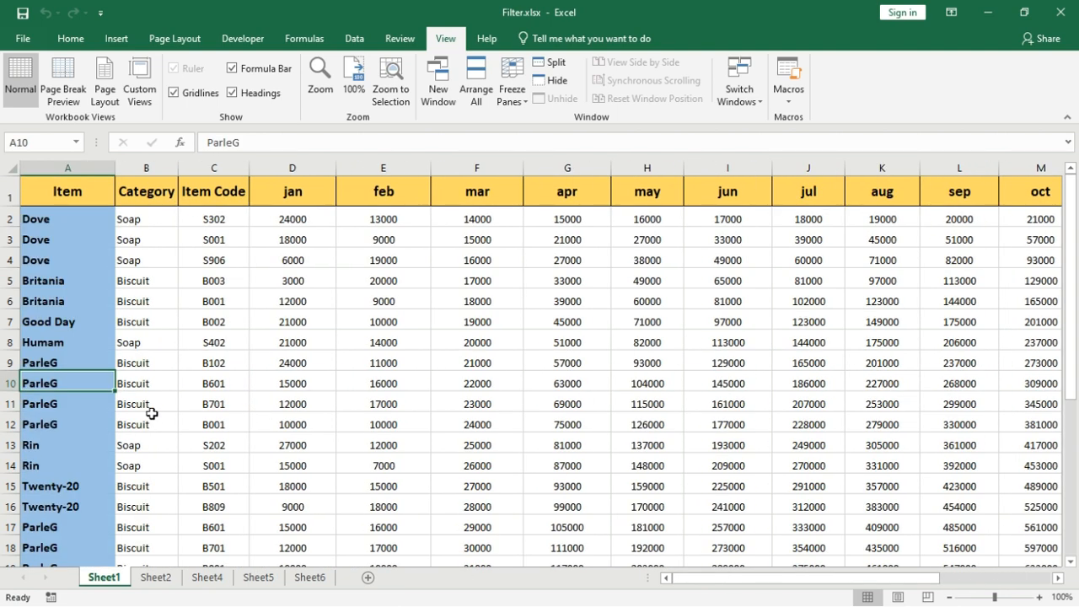
Examine how the Item column scrolls away by moving along row 10 from column A to column AL.
{"action": "key", "text": "Right"}
{"action": "key", "text": "Right"}
{"action": "key", "text": "Right"}
{"action": "key", "text": "Right"}
{"action": "key", "text": "Right"}
{"action": "key", "text": "Right"}
{"action": "key", "text": "Right"}
{"action": "key", "text": "Right"}
{"action": "key", "text": "Right"}
{"action": "key", "text": "Right"}
{"action": "key", "text": "Right"}
{"action": "key", "text": "Right"}
{"action": "key", "text": "Right"}
{"action": "key", "text": "Right"}
{"action": "key", "text": "Right"}
{"action": "key", "text": "Right"}
{"action": "key", "text": "Right"}
{"action": "key", "text": "Right"}
{"action": "key", "text": "Right"}
{"action": "key", "text": "Right"}
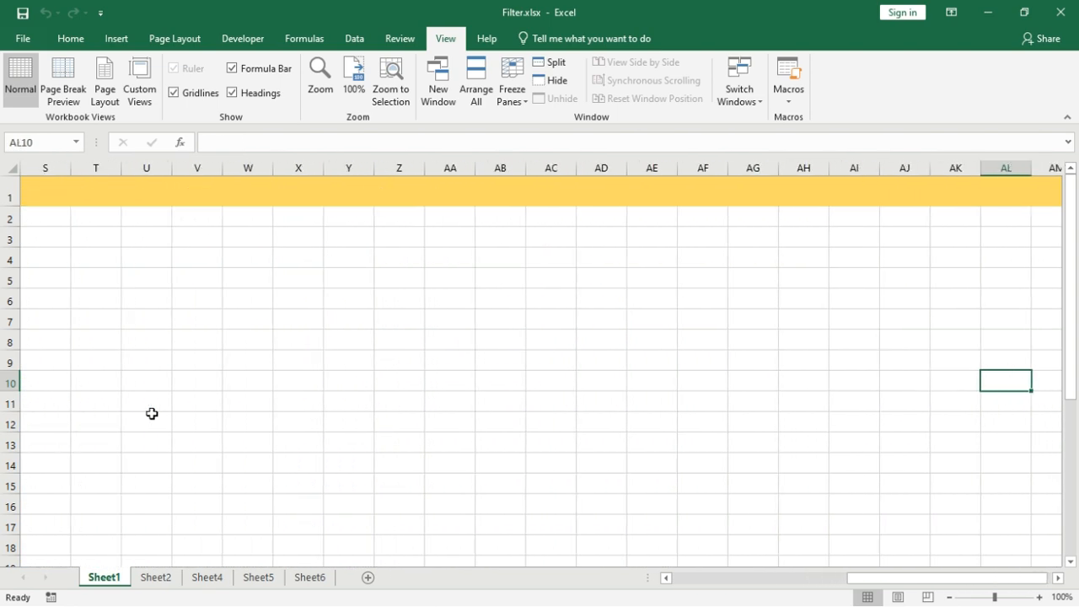
Return along row 10 from column AL to column A, examining how the month and Item columns scroll.
{"action": "key", "text": "Left"}
{"action": "key", "text": "Left"}
{"action": "key", "text": "Left"}
{"action": "key", "text": "Left"}
{"action": "key", "text": "Left"}
{"action": "key", "text": "Left"}
{"action": "key", "text": "Left"}
{"action": "key", "text": "Left"}
{"action": "key", "text": "Left"}
{"action": "key", "text": "Left"}
{"action": "key", "text": "Left"}
{"action": "key", "text": "Left"}
{"action": "key", "text": "Left"}
{"action": "key", "text": "Left"}
{"action": "key", "text": "Left"}
{"action": "key", "text": "Left"}
{"action": "key", "text": "Left"}
{"action": "key", "text": "Left"}
{"action": "key", "text": "Left"}
{"action": "key", "text": "Left"}
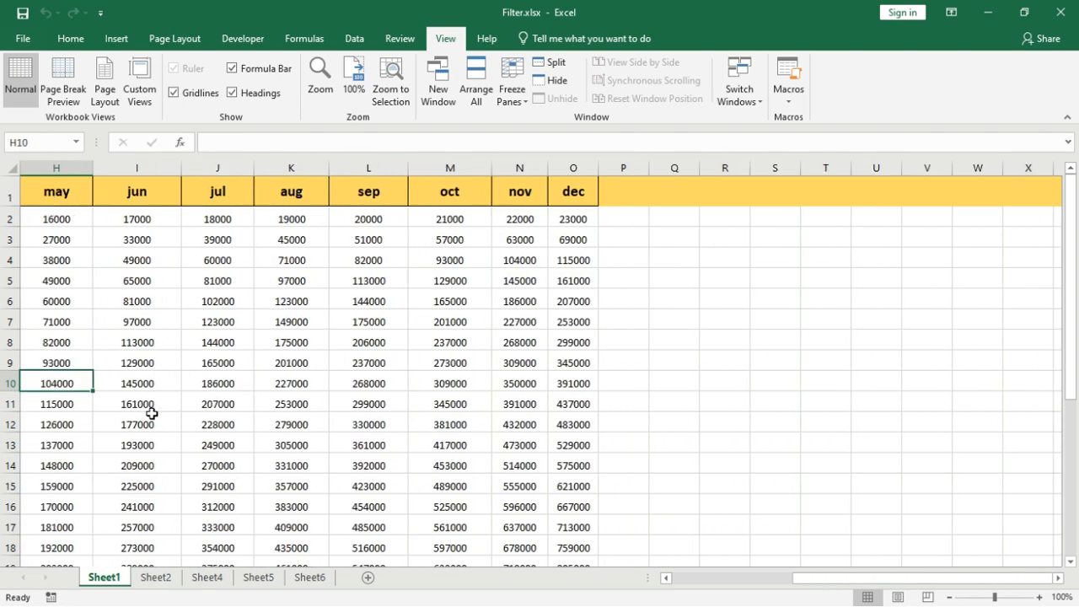
{"action": "key", "text": "Left"}
{"action": "key", "text": "Left"}
{"action": "key", "text": "Left"}
{"action": "key", "text": "Left"}
{"action": "key", "text": "Left"}
{"action": "key", "text": "Left"}
{"action": "key", "text": "Left"}
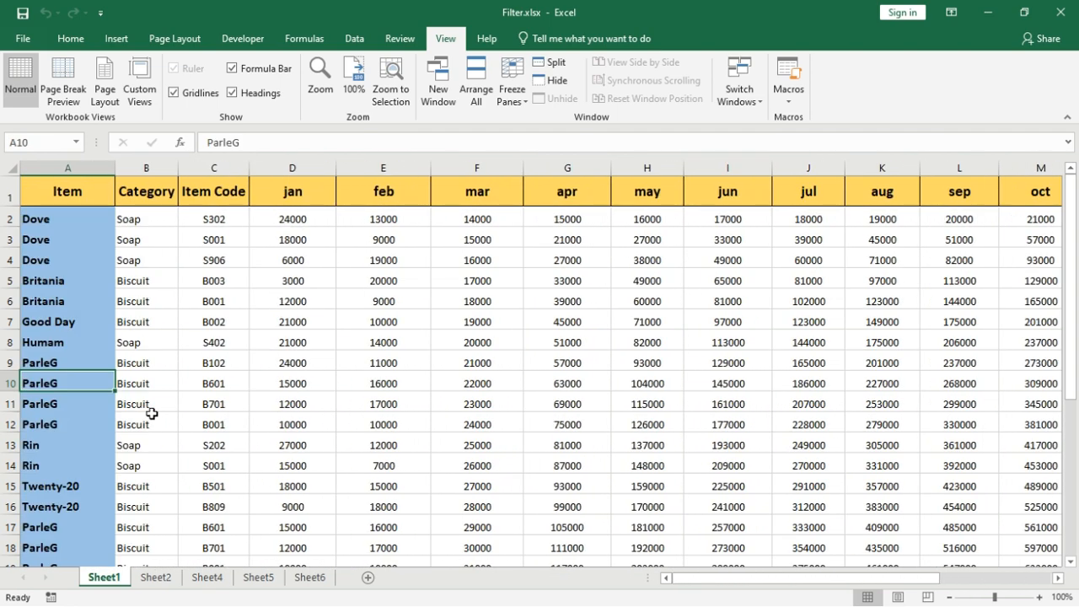
Freeze the first column of Sheet1 and select cell G8.
{"action": "left_click", "coordinate": [523, 101]}
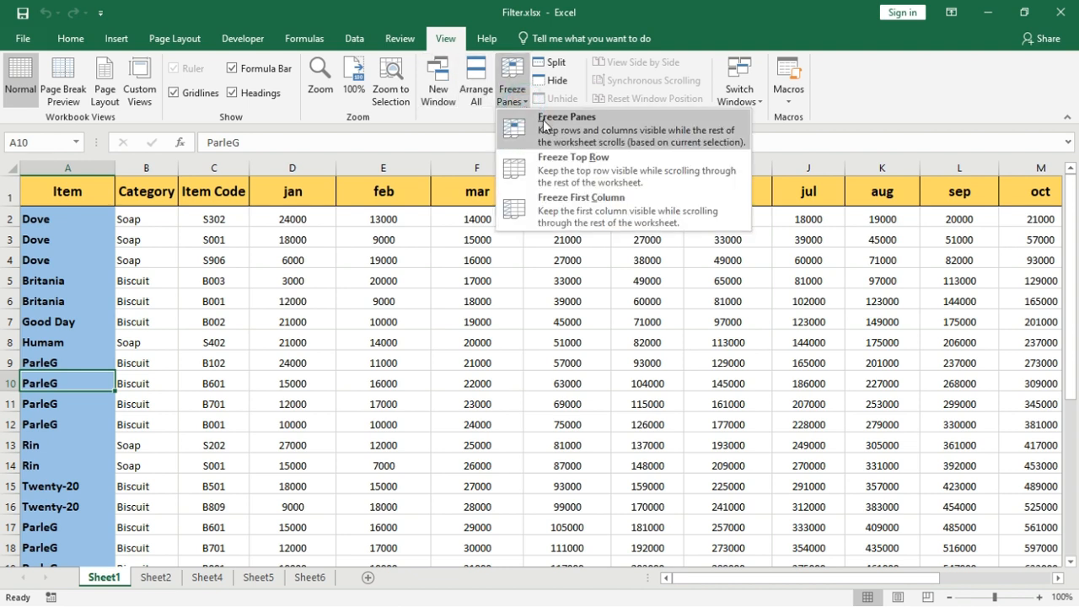
{"action": "left_click", "coordinate": [590, 204]}
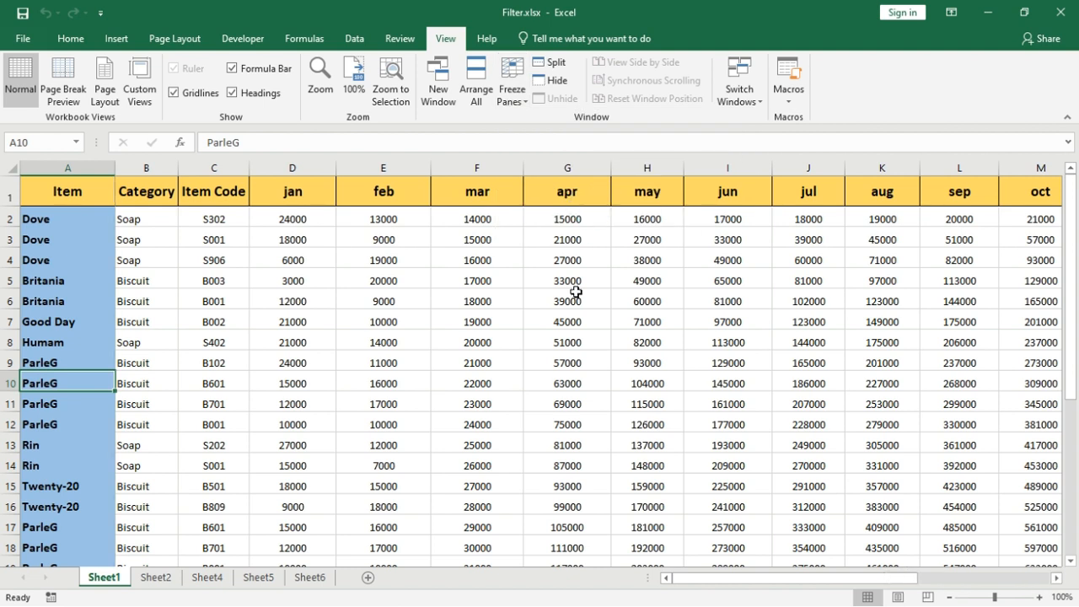
{"action": "left_click", "coordinate": [580, 337]}
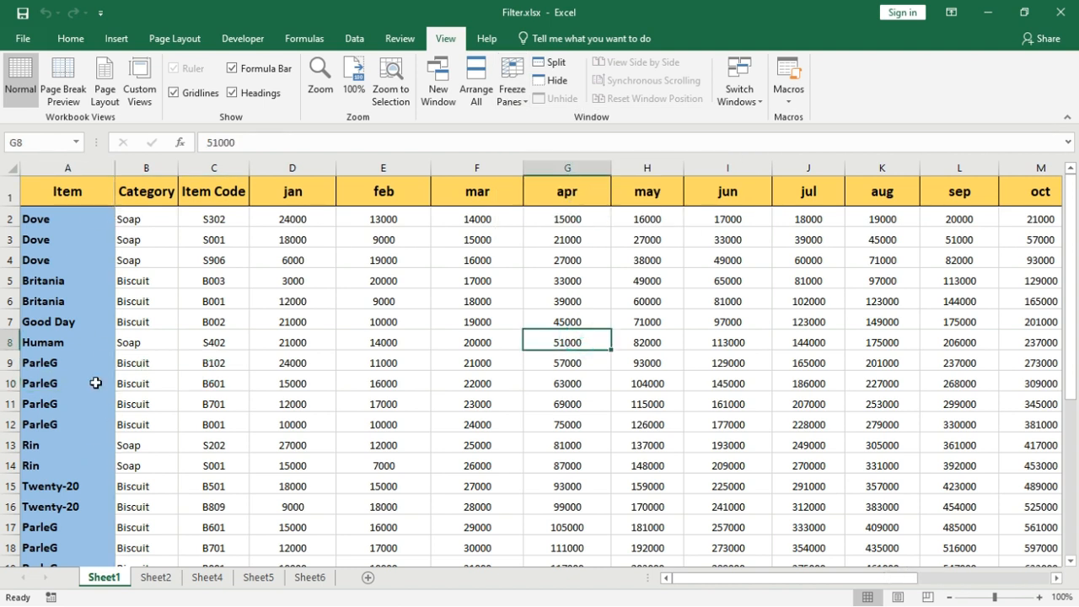
Examine horizontal scrolling with the first column frozen by moving along row 8 from column G to column AE.
{"action": "key", "text": "Right"}
{"action": "key", "text": "Right"}
{"action": "key", "text": "Right"}
{"action": "key", "text": "Right"}
{"action": "key", "text": "Right"}
{"action": "key", "text": "Right"}
{"action": "key", "text": "Right"}
{"action": "key", "text": "Right"}
{"action": "key", "text": "Right"}
{"action": "key", "text": "Right"}
{"action": "key", "text": "Right"}
{"action": "key", "text": "Right"}
{"action": "key", "text": "Right"}
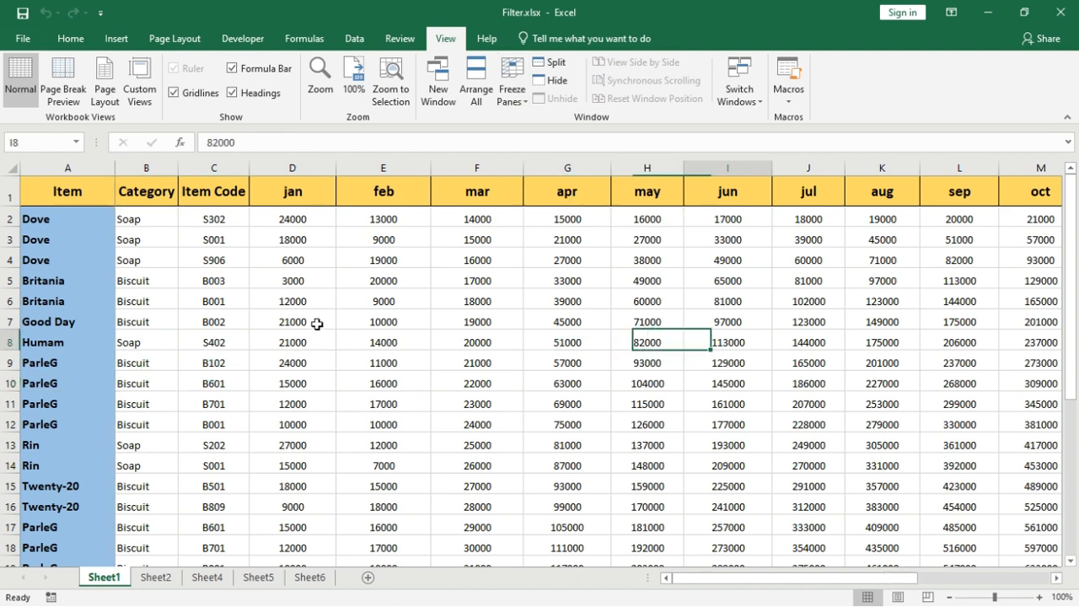
{"action": "key", "text": "Right"}
{"action": "key", "text": "Right"}
{"action": "key", "text": "Right"}
{"action": "key", "text": "Right"}
{"action": "key", "text": "Right"}
{"action": "key", "text": "Right"}
{"action": "key", "text": "Right"}
{"action": "key", "text": "Right"}
{"action": "key", "text": "Right"}
{"action": "key", "text": "Right"}
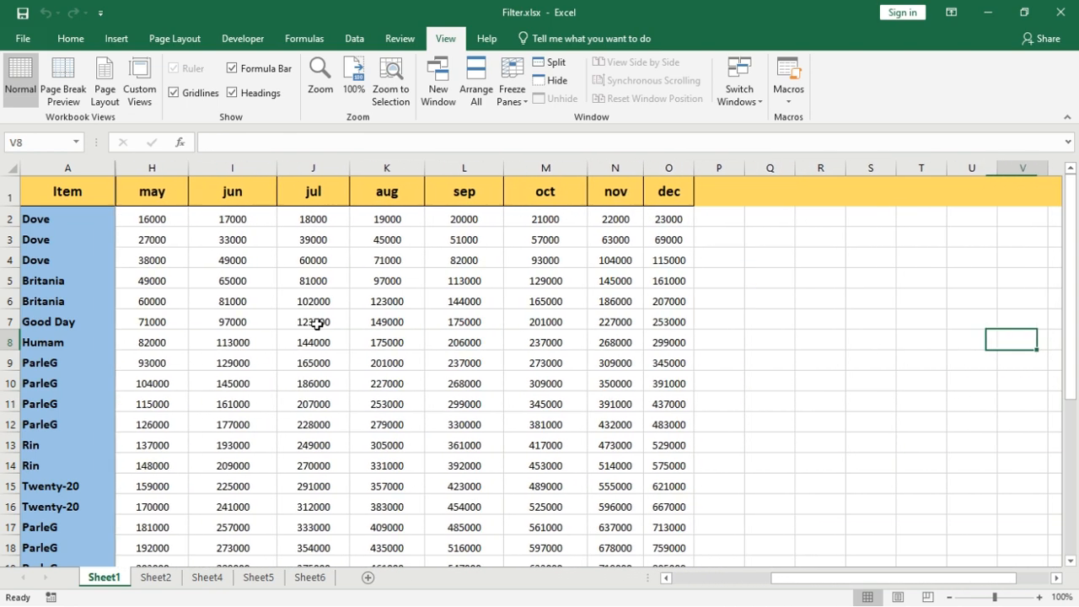
{"action": "key", "text": "Right"}
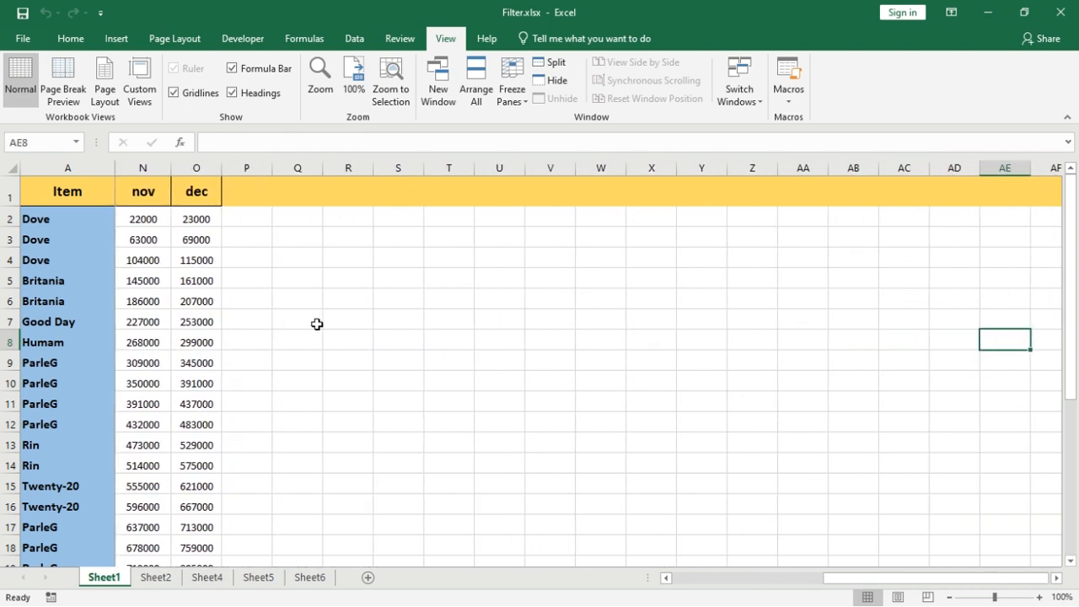
Examine the frozen Item column while moving back along row 8 from column AE to column A.
{"action": "key", "text": "Left"}
{"action": "key", "text": "Left"}
{"action": "key", "text": "Left"}
{"action": "key", "text": "Left"}
{"action": "key", "text": "Left"}
{"action": "key", "text": "Left"}
{"action": "key", "text": "Left"}
{"action": "key", "text": "Left"}
{"action": "key", "text": "Left"}
{"action": "key", "text": "Left"}
{"action": "key", "text": "Left"}
{"action": "key", "text": "Left"}
{"action": "key", "text": "Left"}
{"action": "key", "text": "Left"}
{"action": "key", "text": "Left"}
{"action": "key", "text": "Left"}
{"action": "key", "text": "Left"}
{"action": "key", "text": "Left"}
{"action": "key", "text": "Left"}
{"action": "key", "text": "Left"}
{"action": "key", "text": "Left"}
{"action": "key", "text": "Left"}
{"action": "key", "text": "Left"}
{"action": "key", "text": "Left"}
{"action": "key", "text": "Left"}
{"action": "key", "text": "Left"}
{"action": "key", "text": "Left"}
{"action": "key", "text": "Left"}
{"action": "key", "text": "Left"}
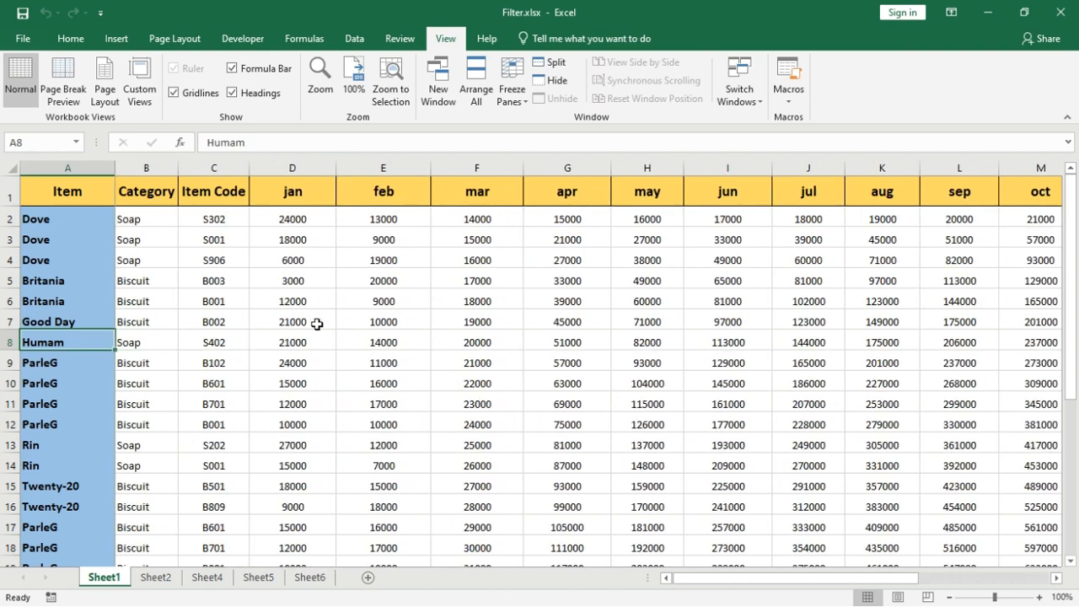
Examine vertical scrolling with only the first column frozen by moving down from cell A8 and across to column K around row 30.
{"action": "key", "text": "Down"}
{"action": "key", "text": "Down"}
{"action": "key", "text": "Down"}
{"action": "key", "text": "Down"}
{"action": "key", "text": "Down"}
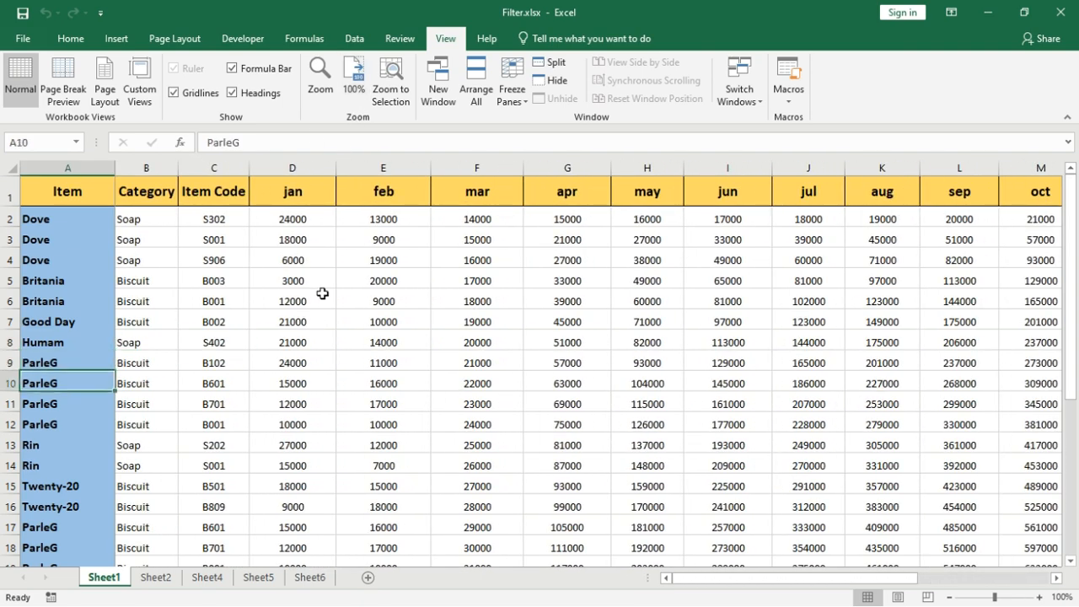
{"action": "key", "text": "Down"}
{"action": "key", "text": "Down"}
{"action": "key", "text": "Down"}
{"action": "key", "text": "Down"}
{"action": "key", "text": "Down"}
{"action": "key", "text": "Down"}
{"action": "key", "text": "Down"}
{"action": "key", "text": "Down"}
{"action": "key", "text": "Down"}
{"action": "key", "text": "Down"}
{"action": "key", "text": "Down"}
{"action": "key", "text": "Down"}
{"action": "key", "text": "Right"}
{"action": "key", "text": "Right"}
{"action": "key", "text": "Right"}
{"action": "key", "text": "Right"}
{"action": "key", "text": "Right"}
{"action": "key", "text": "Right"}
{"action": "key", "text": "Right"}
{"action": "key", "text": "Right"}
{"action": "key", "text": "Right"}
{"action": "key", "text": "Right"}
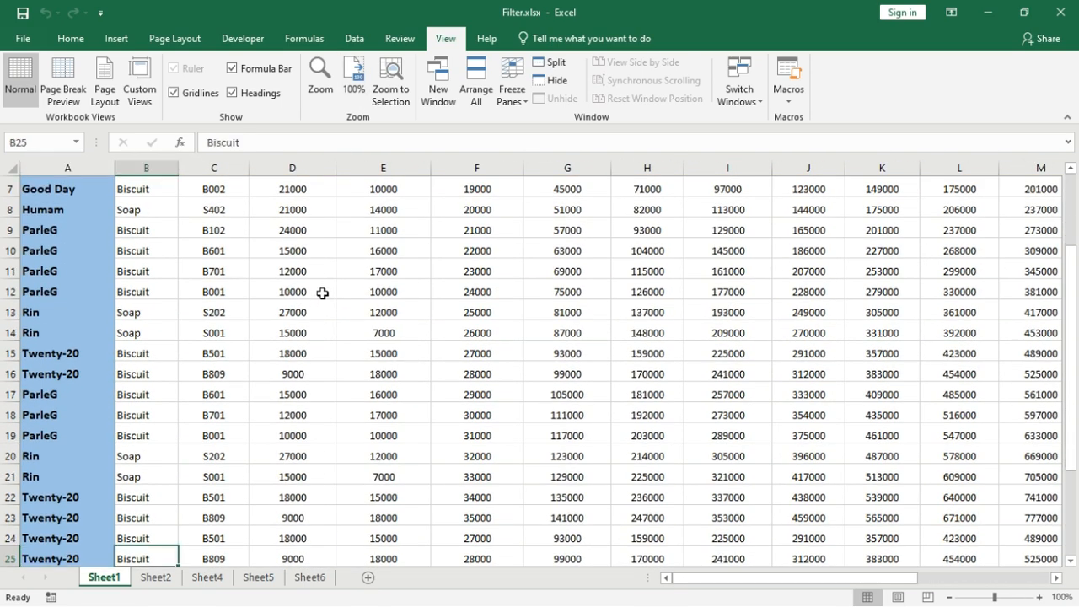
{"action": "key", "text": "Down"}
{"action": "key", "text": "Down"}
{"action": "key", "text": "Down"}
{"action": "key", "text": "Down"}
{"action": "key", "text": "Down"}
Return up column K to cell K1, examining how the header row scrolls.
{"action": "key", "text": "Up"}
{"action": "key", "text": "Up"}
{"action": "key", "text": "Up"}
{"action": "key", "text": "Up"}
{"action": "key", "text": "Up"}
{"action": "key", "text": "Up"}
{"action": "key", "text": "Up"}
{"action": "key", "text": "Up"}
{"action": "key", "text": "Up"}
{"action": "key", "text": "Up"}
{"action": "key", "text": "Up"}
{"action": "key", "text": "Up"}
{"action": "key", "text": "Up"}
{"action": "key", "text": "Up"}
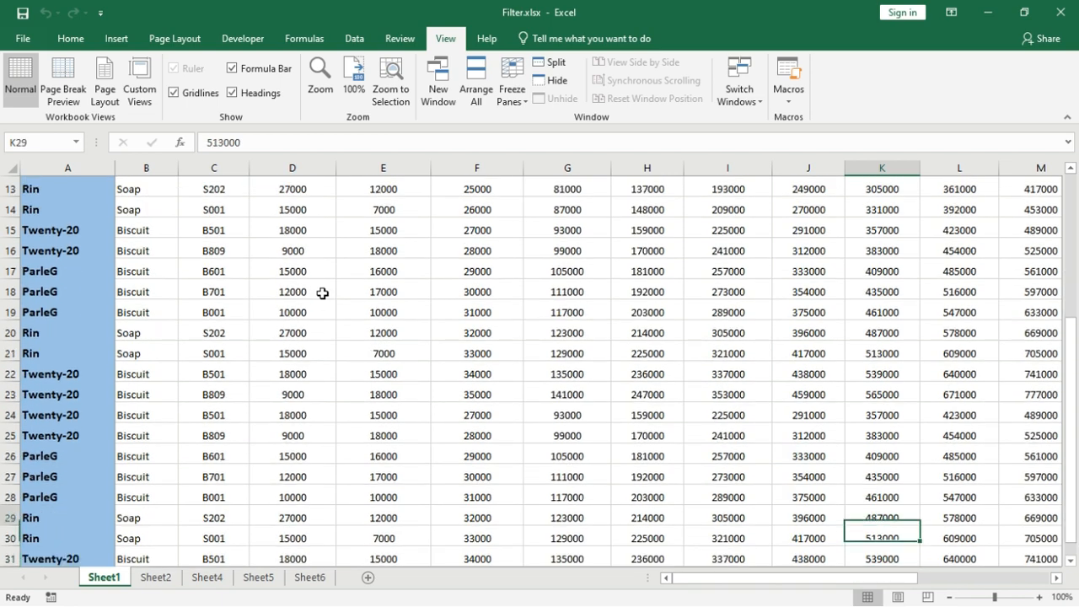
{"action": "key", "text": "Up"}
{"action": "key", "text": "Up"}
{"action": "key", "text": "Up"}
{"action": "key", "text": "Up"}
{"action": "key", "text": "Up"}
{"action": "key", "text": "Up"}
{"action": "key", "text": "Up"}
{"action": "key", "text": "Up"}
{"action": "key", "text": "Up"}
{"action": "key", "text": "Up"}
{"action": "key", "text": "Up"}
{"action": "key", "text": "Up"}
{"action": "key", "text": "Up"}
{"action": "key", "text": "Up"}
{"action": "key", "text": "Up"}
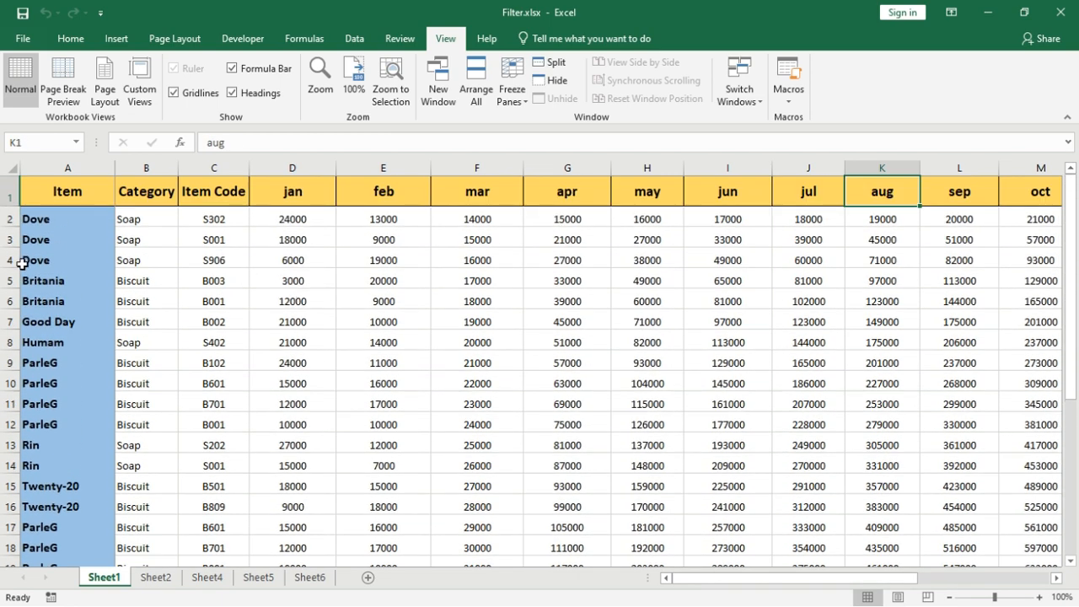
Freeze the top row of Sheet1 and select cell E11.
{"action": "left_click", "coordinate": [513, 95]}
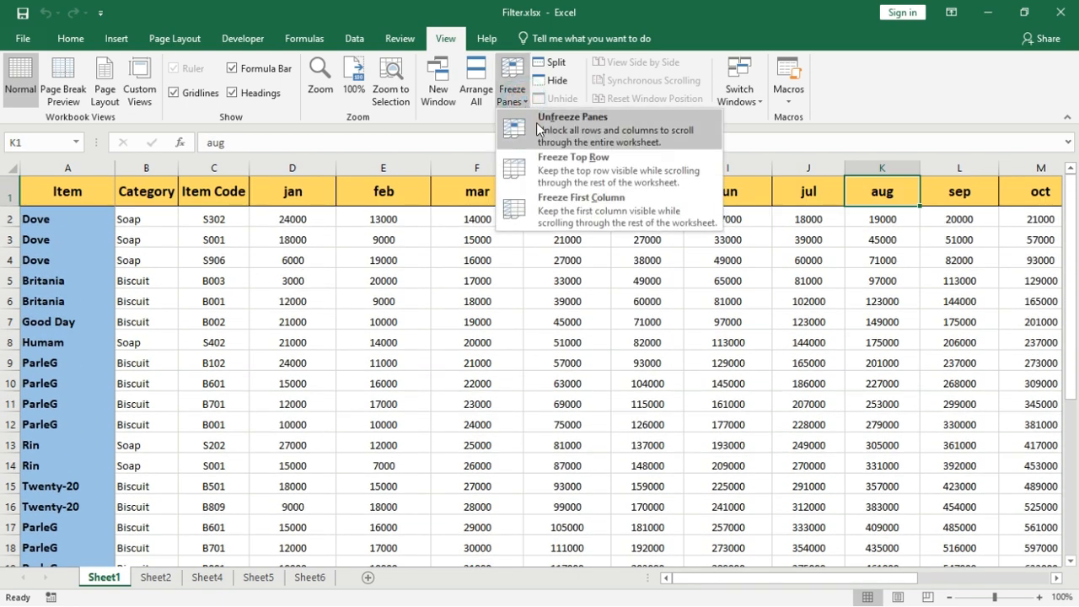
{"action": "left_click", "coordinate": [567, 166]}
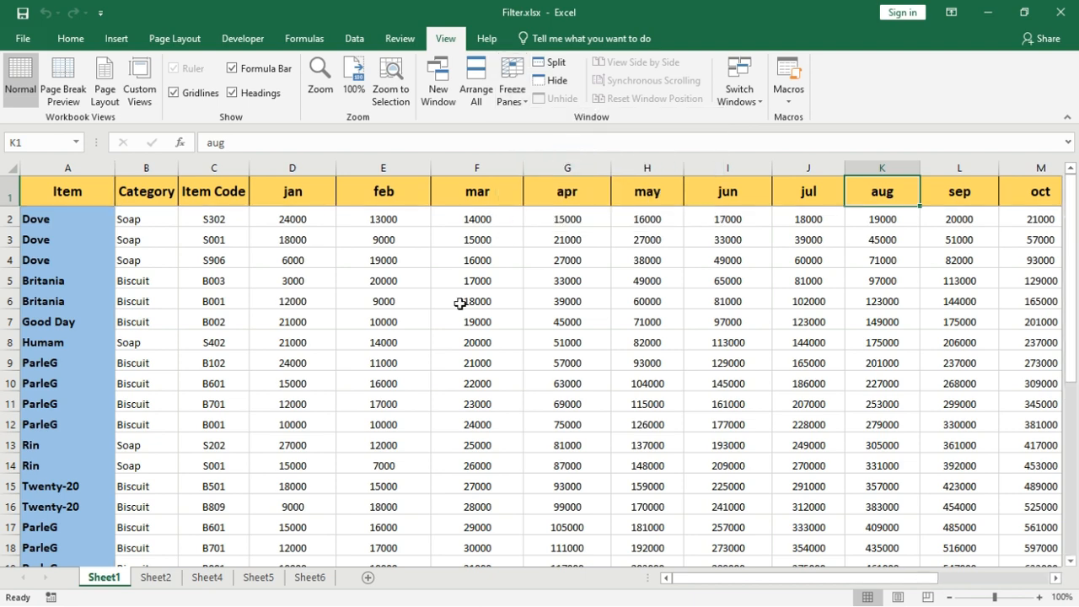
{"action": "left_click", "coordinate": [414, 402]}
Examine vertical scrolling with the top row frozen by moving down column E from row 11 to beyond the data.
{"action": "key", "text": "Down"}
{"action": "key", "text": "Down"}
{"action": "key", "text": "Down"}
{"action": "key", "text": "Down"}
{"action": "key", "text": "Down"}
{"action": "key", "text": "Down"}
{"action": "key", "text": "Down"}
{"action": "key", "text": "Down"}
{"action": "key", "text": "Down"}
{"action": "key", "text": "Down"}
{"action": "key", "text": "Down"}
{"action": "key", "text": "Down"}
{"action": "key", "text": "Down"}
{"action": "key", "text": "Down"}
{"action": "key", "text": "Down"}
{"action": "key", "text": "Down"}
{"action": "key", "text": "Down"}
{"action": "key", "text": "Down"}
{"action": "key", "text": "Down"}
{"action": "key", "text": "Down"}
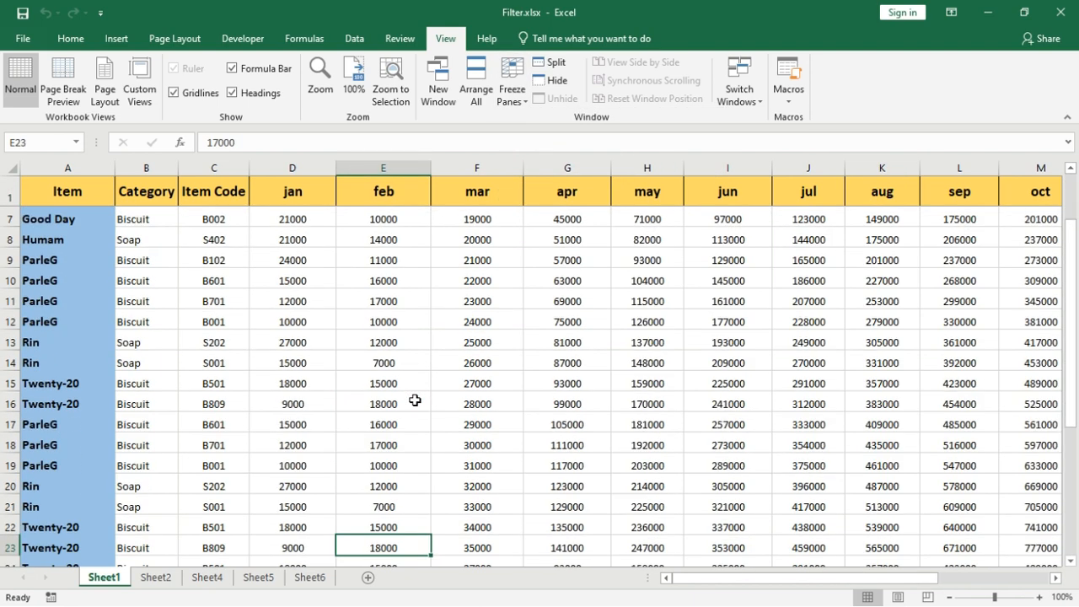
{"action": "key", "text": "Down"}
{"action": "key", "text": "Down"}
{"action": "key", "text": "Down"}
{"action": "key", "text": "Down"}
{"action": "key", "text": "Down"}
{"action": "key", "text": "Down"}
{"action": "key", "text": "Down"}
{"action": "key", "text": "Down"}
{"action": "key", "text": "Down"}
{"action": "key", "text": "Down"}
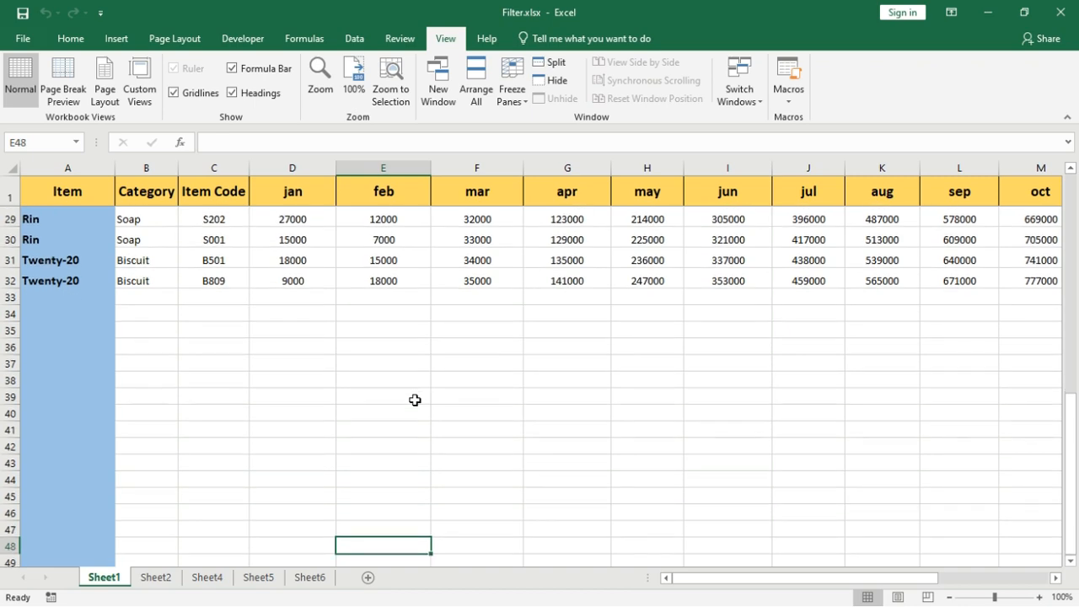
Examine the frozen header row while moving back up column E to cell E1.
{"action": "key", "text": "Up"}
{"action": "key", "text": "Up"}
{"action": "key", "text": "Up"}
{"action": "key", "text": "Up"}
{"action": "key", "text": "Up"}
{"action": "key", "text": "Up"}
{"action": "key", "text": "Up"}
{"action": "key", "text": "Up"}
{"action": "key", "text": "Up"}
{"action": "key", "text": "Up"}
{"action": "key", "text": "Up"}
{"action": "key", "text": "Up"}
{"action": "key", "text": "Up"}
{"action": "key", "text": "Up"}
{"action": "key", "text": "Up"}
{"action": "key", "text": "Up"}
{"action": "key", "text": "Up"}
{"action": "key", "text": "Up"}
{"action": "key", "text": "Up"}
{"action": "key", "text": "Up"}
{"action": "key", "text": "Up"}
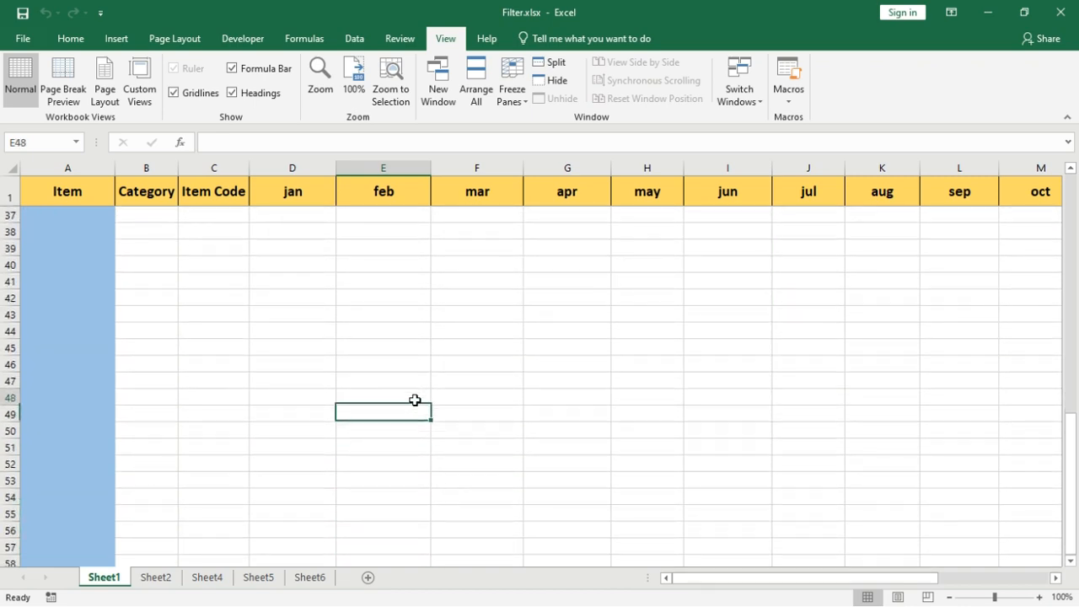
{"action": "key", "text": "Up"}
{"action": "key", "text": "Up"}
{"action": "key", "text": "Up"}
{"action": "key", "text": "Up"}
{"action": "key", "text": "Up"}
{"action": "key", "text": "Up"}
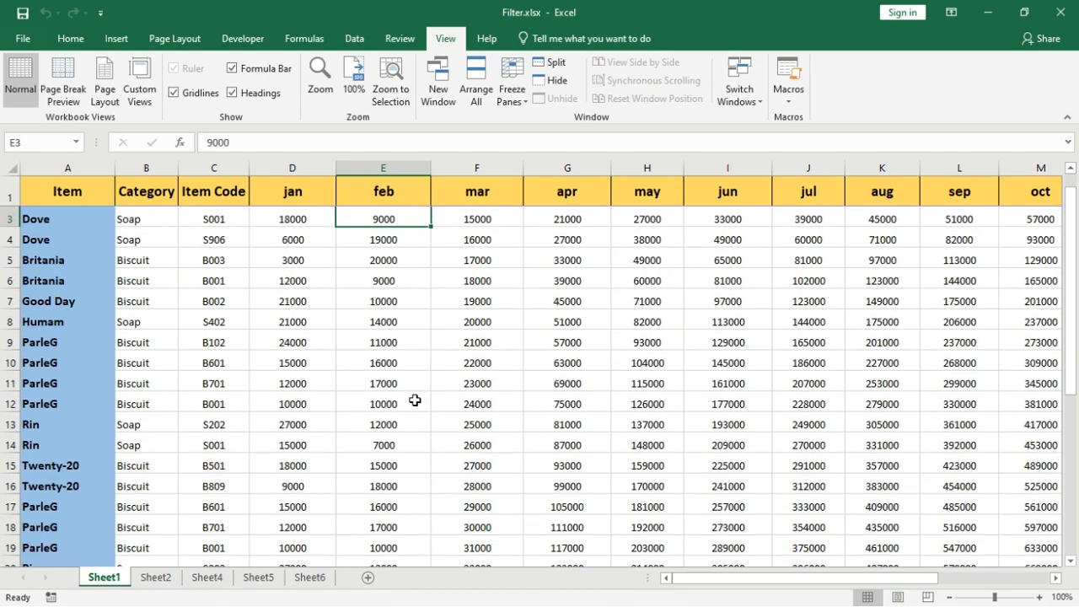
{"action": "key", "text": "Up"}
{"action": "key", "text": "Up"}
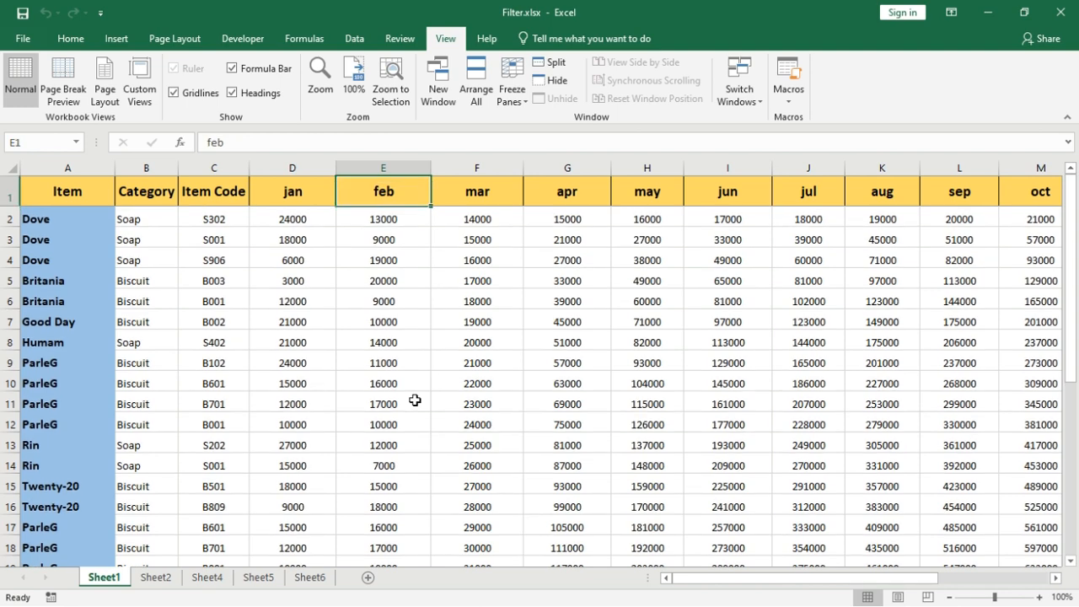
Select cell H12 and highlight the range A1:G12 to show the block of rows and columns to freeze.
{"action": "left_click", "coordinate": [665, 417]}
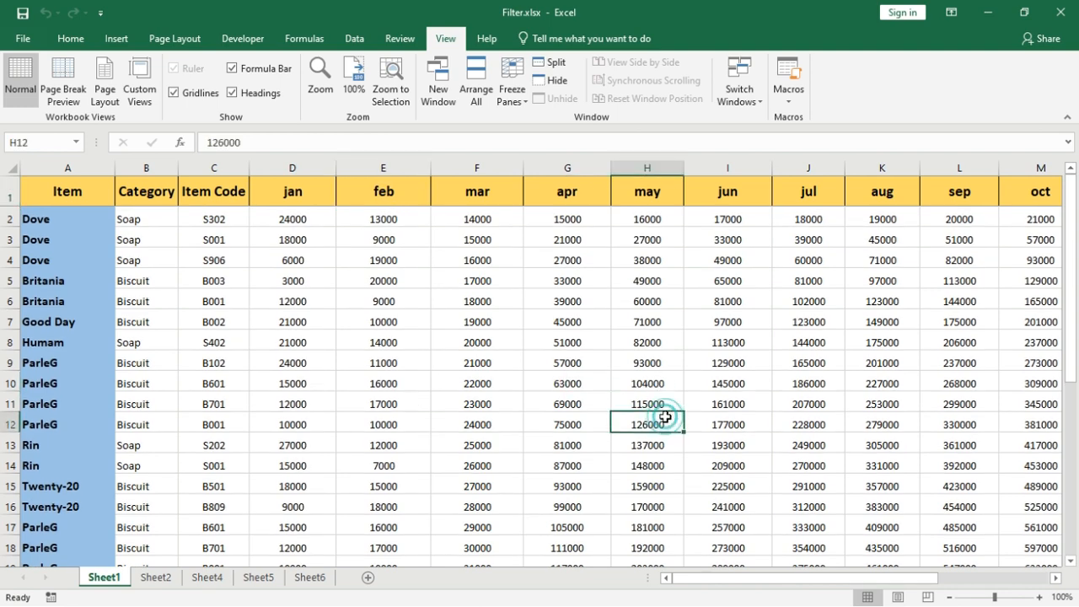
{"action": "left_click_drag", "start_coordinate": [585, 192], "coordinate": [81, 421]}
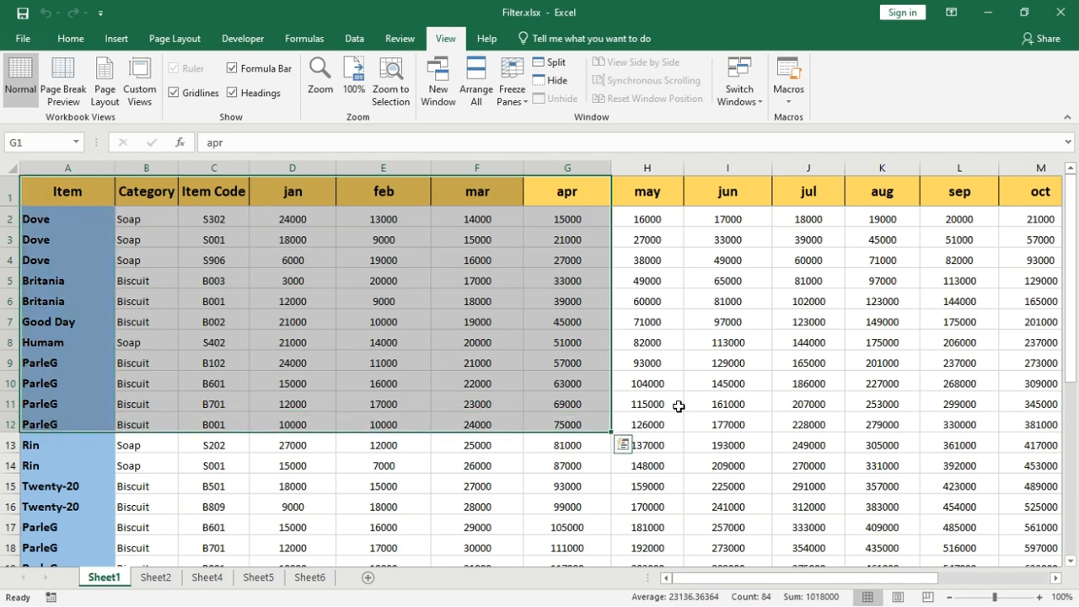
Select cell H13, unfreeze the top row and freeze the panes above and left of that cell.
{"action": "left_click", "coordinate": [651, 438]}
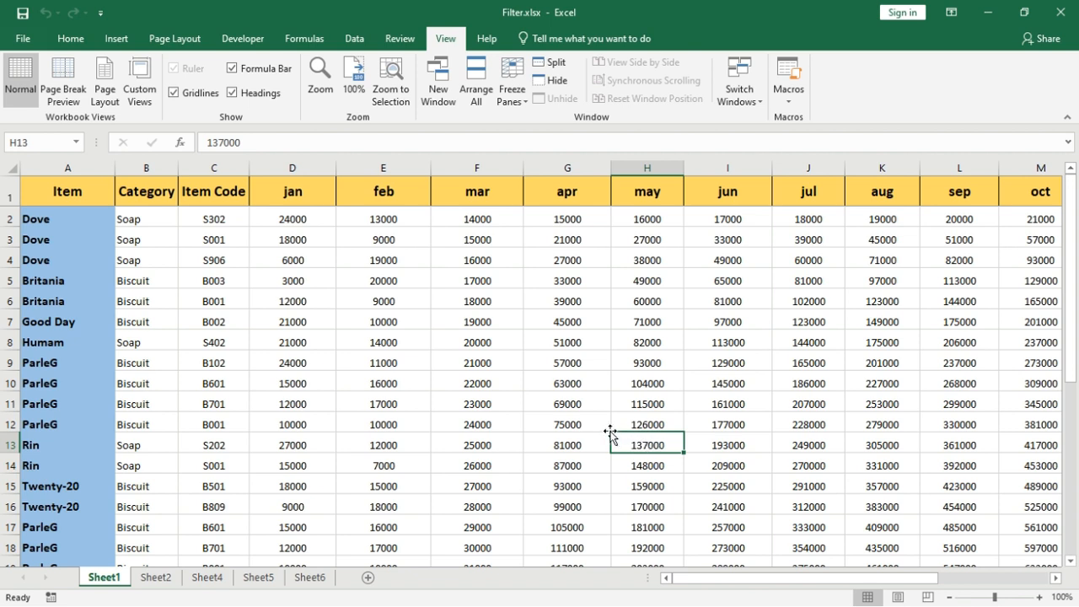
{"action": "left_click", "coordinate": [514, 94]}
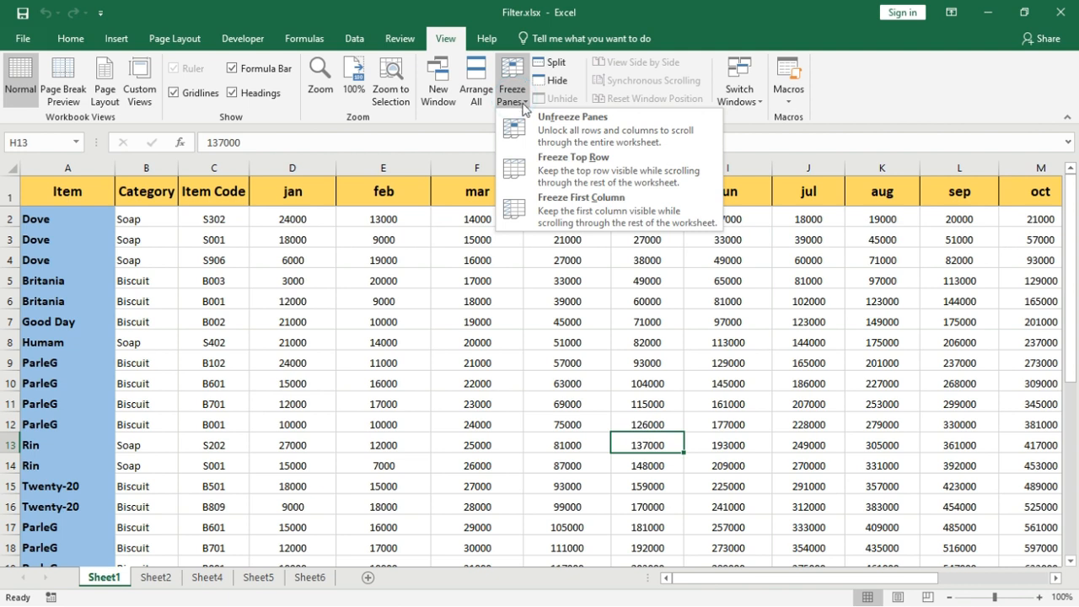
{"action": "left_click", "coordinate": [582, 122]}
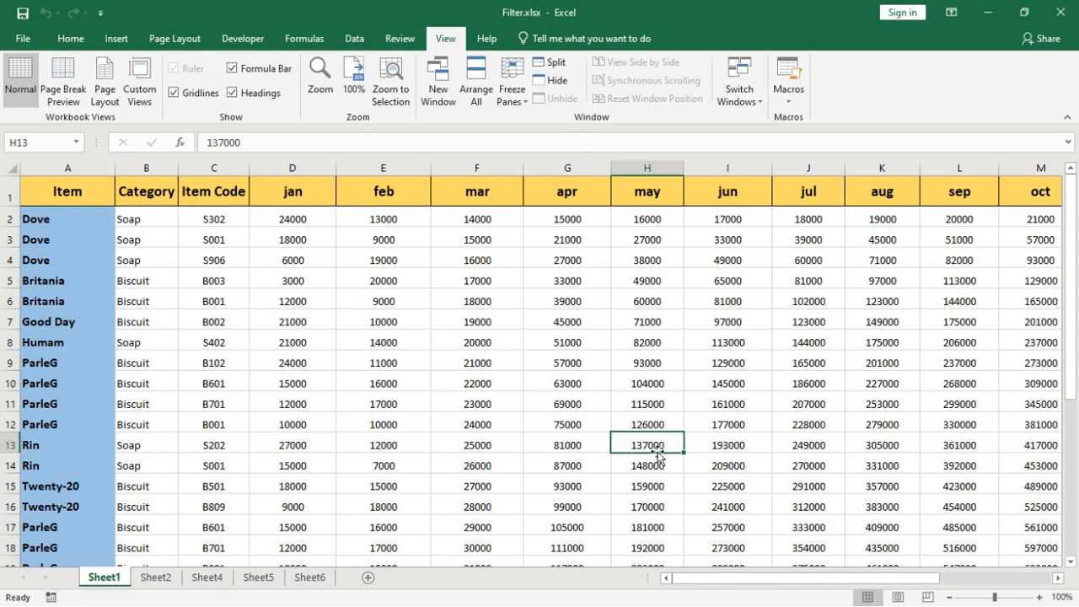
{"action": "left_click", "coordinate": [512, 88]}
{"action": "left_click", "coordinate": [578, 133]}
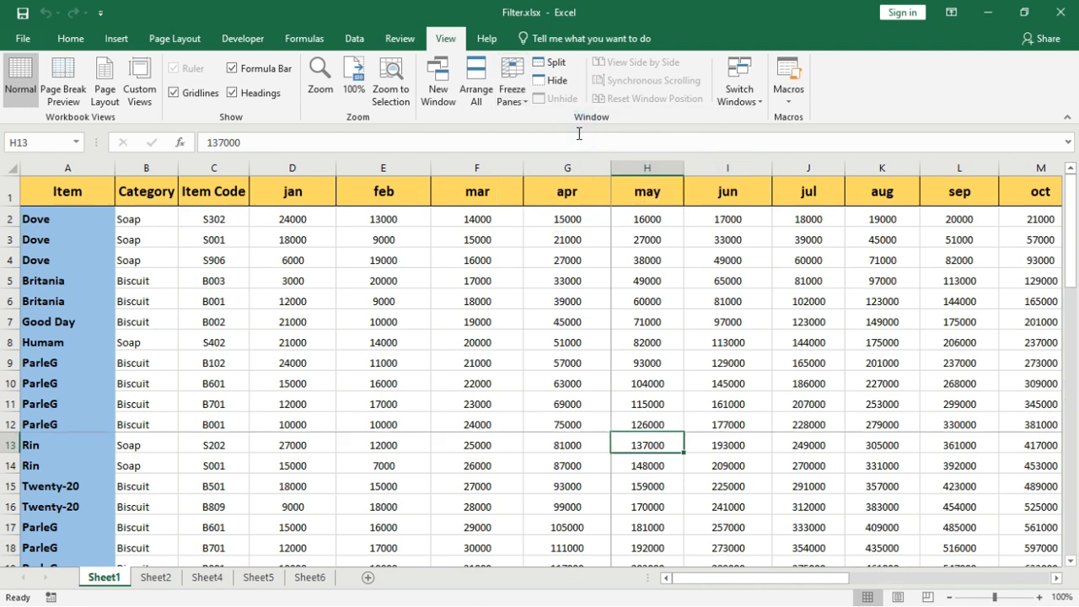
Highlight the frozen range A1:G12 and examine horizontal scrolling by moving along row 9 to column W.
{"action": "left_click_drag", "start_coordinate": [596, 190], "coordinate": [53, 417]}
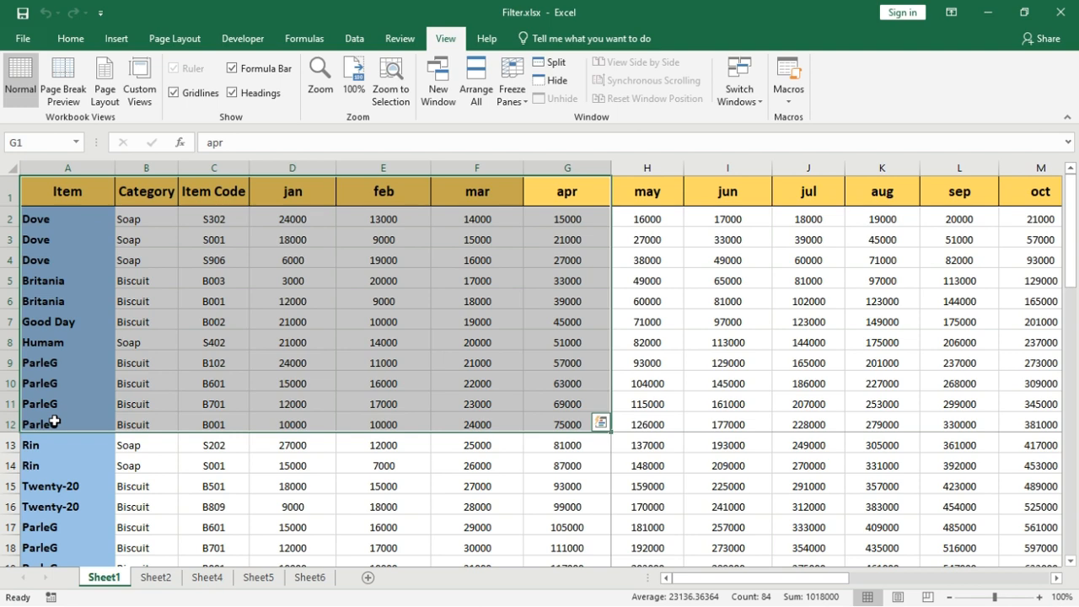
{"action": "left_click", "coordinate": [685, 354]}
{"action": "key", "text": "Right"}
{"action": "key", "text": "Right"}
{"action": "key", "text": "Right"}
{"action": "key", "text": "Right"}
{"action": "key", "text": "Right"}
{"action": "key", "text": "Right"}
{"action": "key", "text": "Right"}
{"action": "key", "text": "Right"}
{"action": "key", "text": "Right"}
{"action": "key", "text": "Right"}
{"action": "key", "text": "Right"}
{"action": "key", "text": "Right"}
{"action": "key", "text": "Right"}
{"action": "key", "text": "Right"}
{"action": "key", "text": "Right"}
{"action": "key", "text": "Right"}
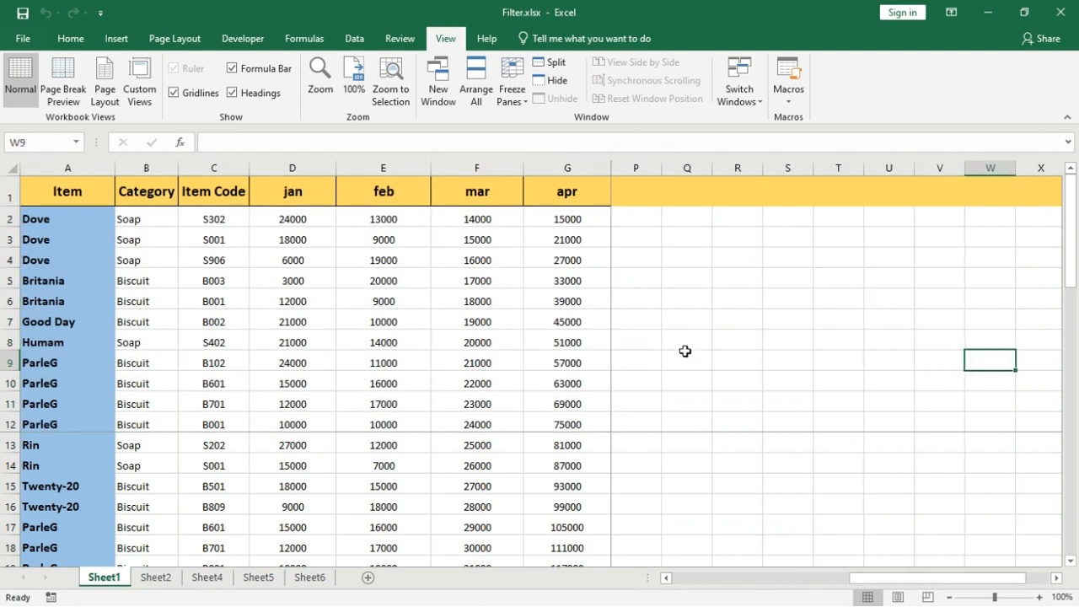
Examine vertical scrolling below the frozen rows 1 to 12 by moving down column Y to row 35.
{"action": "key", "text": "Down"}
{"action": "key", "text": "Down"}
{"action": "key", "text": "Down"}
{"action": "key", "text": "Down"}
{"action": "key", "text": "Down"}
{"action": "key", "text": "Down"}
{"action": "key", "text": "Down"}
{"action": "key", "text": "Down"}
{"action": "key", "text": "Down"}
{"action": "key", "text": "Down"}
{"action": "key", "text": "Down"}
{"action": "key", "text": "Down"}
{"action": "key", "text": "Down"}
{"action": "key", "text": "Down"}
{"action": "key", "text": "Down"}
{"action": "key", "text": "Down"}
{"action": "key", "text": "Down"}
{"action": "key", "text": "Down"}
{"action": "key", "text": "Down"}
{"action": "key", "text": "Down"}
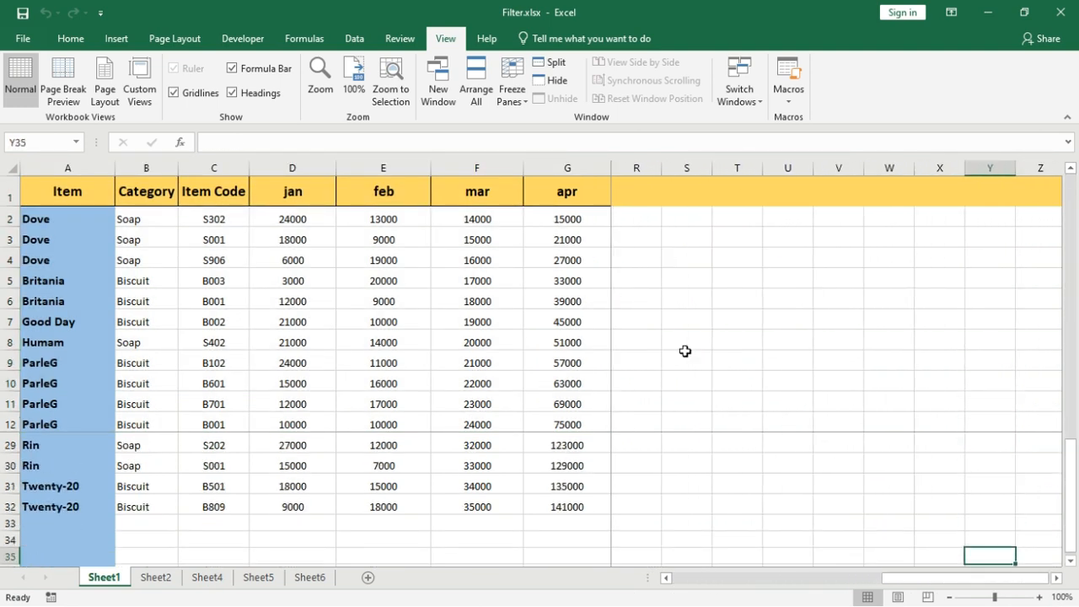
Examine the frozen rows and columns while moving back up column Y to cell Y19.
{"action": "key", "text": "Up"}
{"action": "key", "text": "Up"}
{"action": "key", "text": "Up"}
{"action": "key", "text": "Up"}
{"action": "key", "text": "Up"}
{"action": "key", "text": "Up"}
{"action": "key", "text": "Up"}
{"action": "key", "text": "Up"}
{"action": "key", "text": "Up"}
{"action": "key", "text": "Up"}
{"action": "key", "text": "Up"}
{"action": "key", "text": "Up"}
{"action": "key", "text": "Up"}
{"action": "key", "text": "Up"}
{"action": "key", "text": "Up"}
{"action": "key", "text": "Up"}
{"action": "key", "text": "Up"}
{"action": "key", "text": "Up"}
{"action": "key", "text": "Up"}
{"action": "key", "text": "Up"}
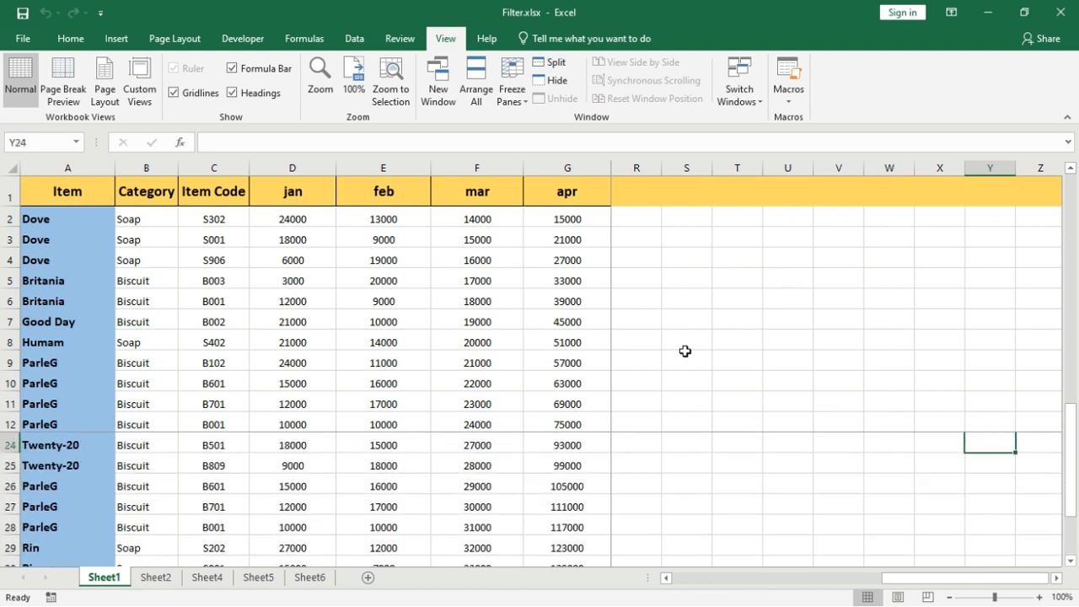
Unfreeze all panes on Sheet1 and select cell F5.
{"action": "left_click", "coordinate": [516, 97]}
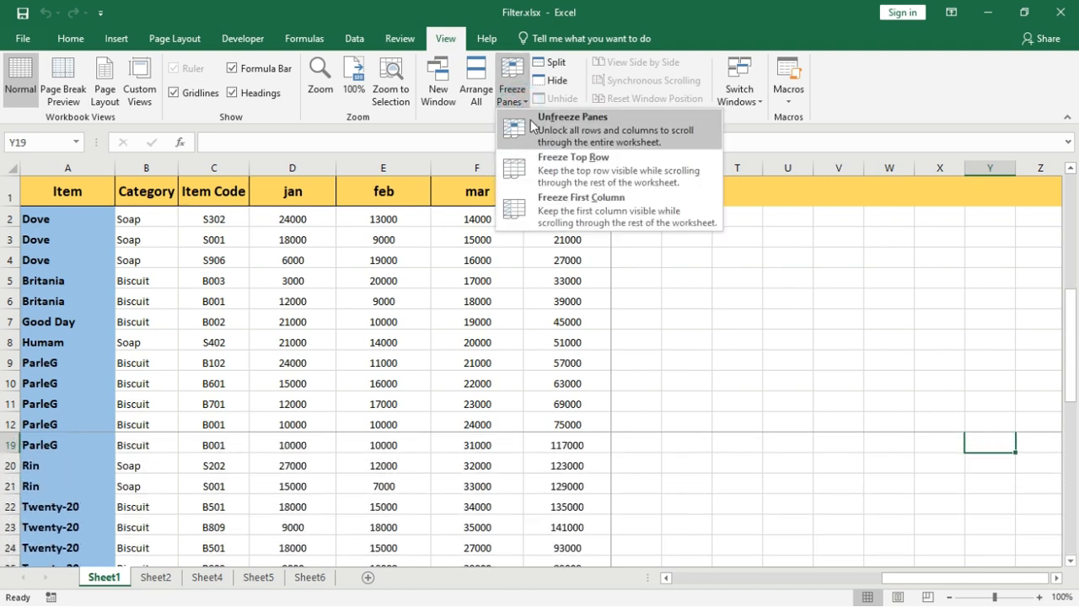
{"action": "left_click", "coordinate": [533, 129]}
{"action": "left_click", "coordinate": [558, 337]}
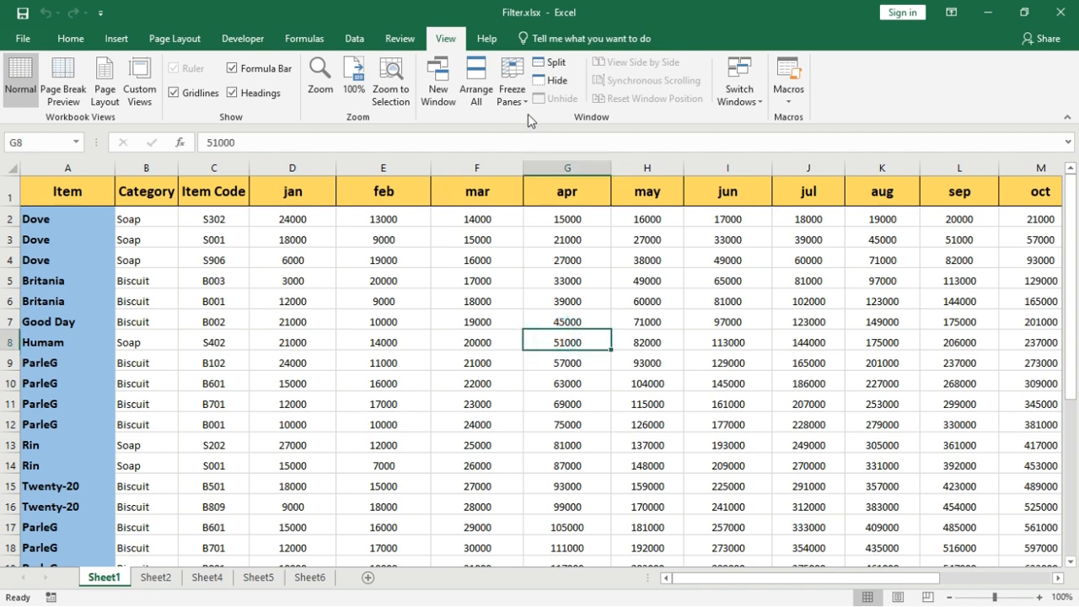
{"action": "left_click", "coordinate": [516, 277]}
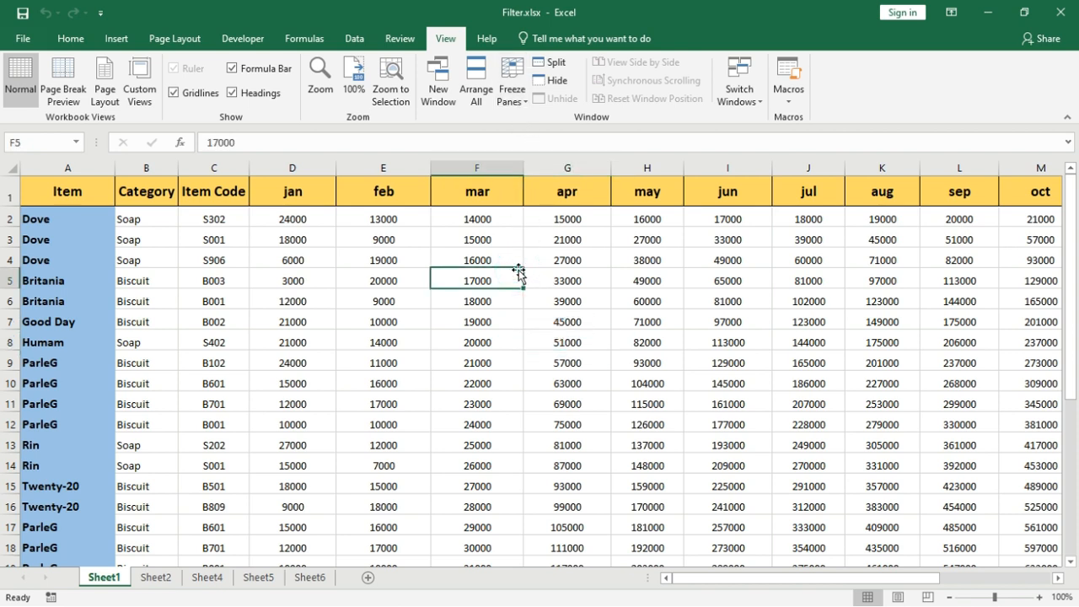